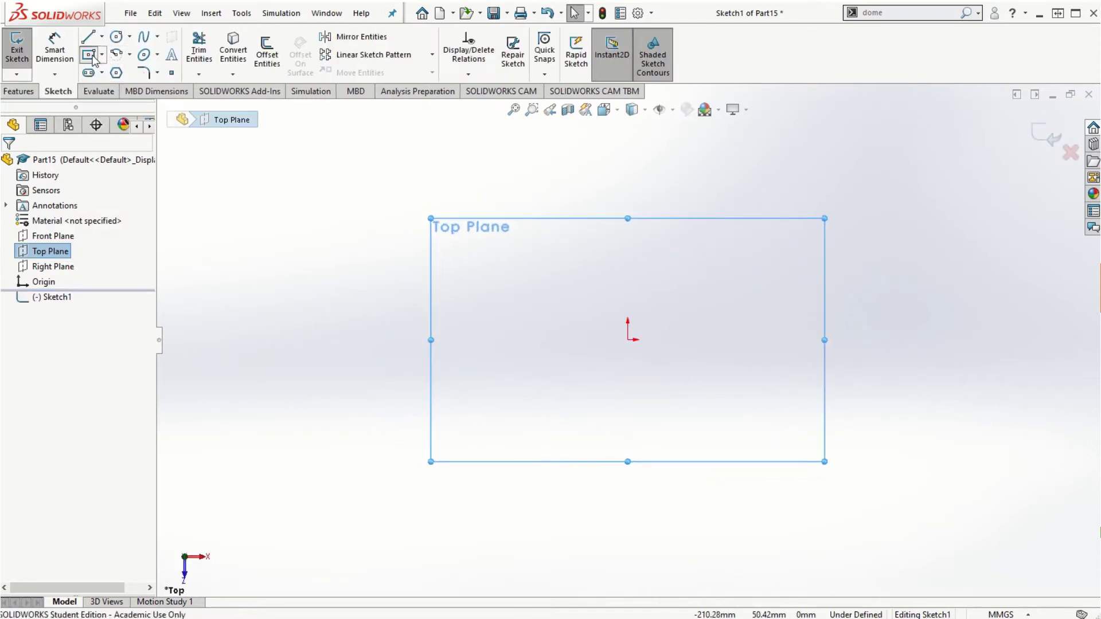
Step: Draw a center rectangle anchored at the origin
{"action": "left_click", "coordinate": [89, 54]}
{"action": "left_click", "coordinate": [630, 340]}
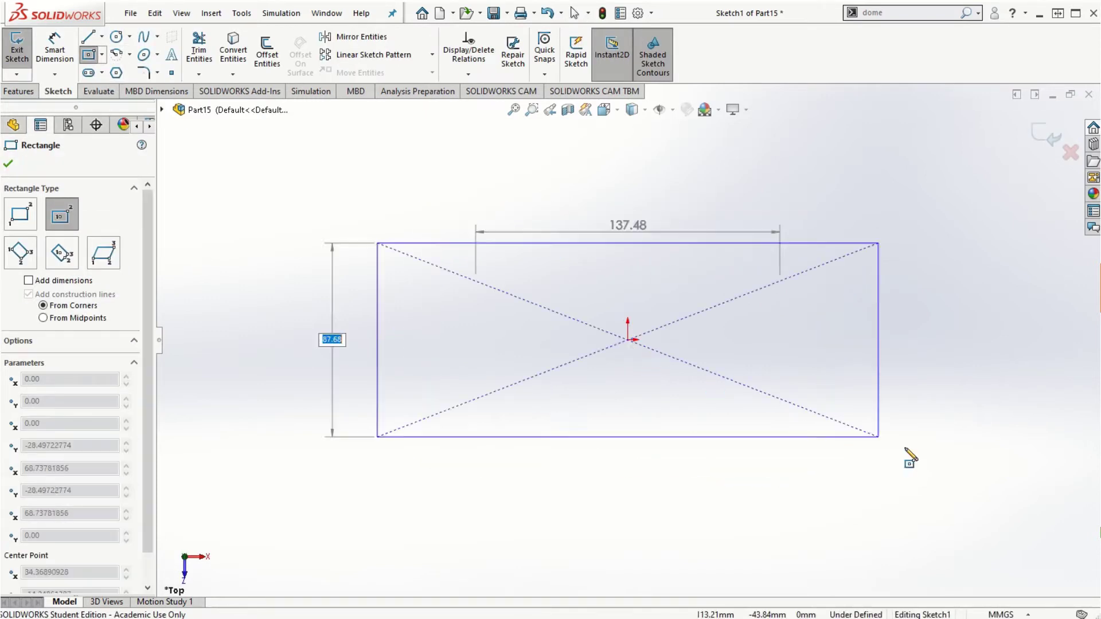
{"action": "left_click", "coordinate": [970, 500]}
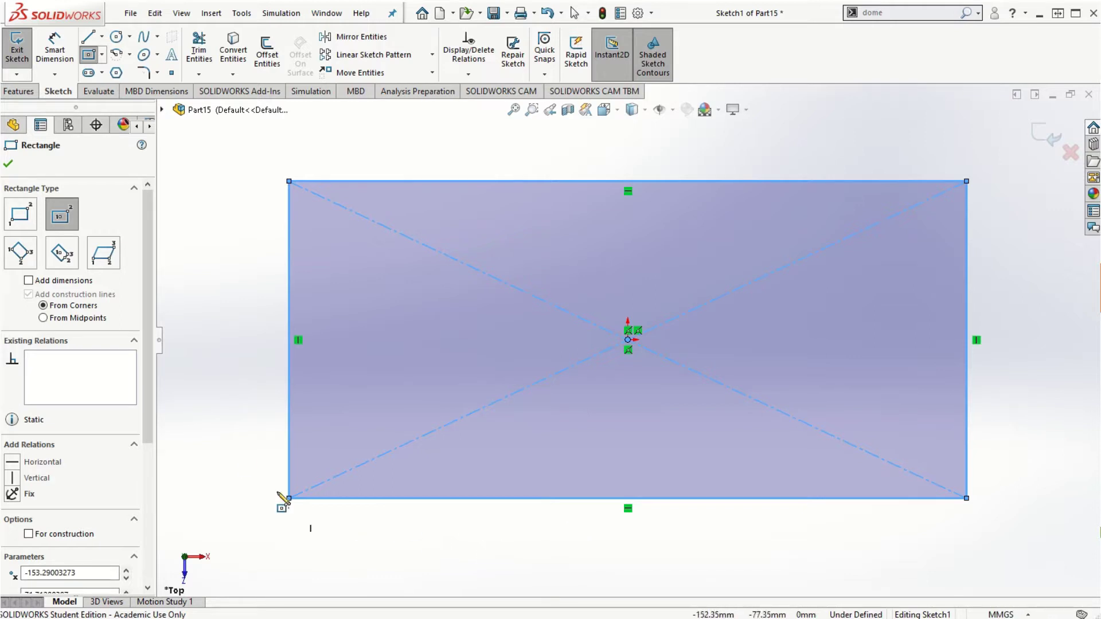
Step: Dimension the rectangle 300 mm wide and 150 mm tall so the sketch is fully defined
{"action": "left_click", "coordinate": [55, 51]}
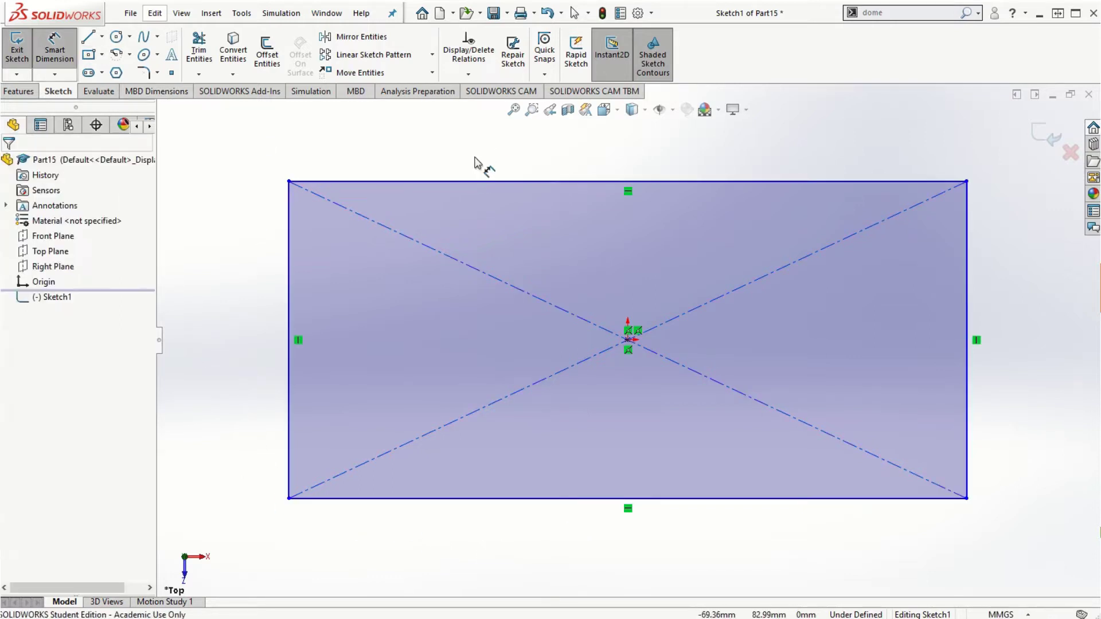
{"action": "left_click", "coordinate": [533, 181]}
{"action": "left_click", "coordinate": [565, 165]}
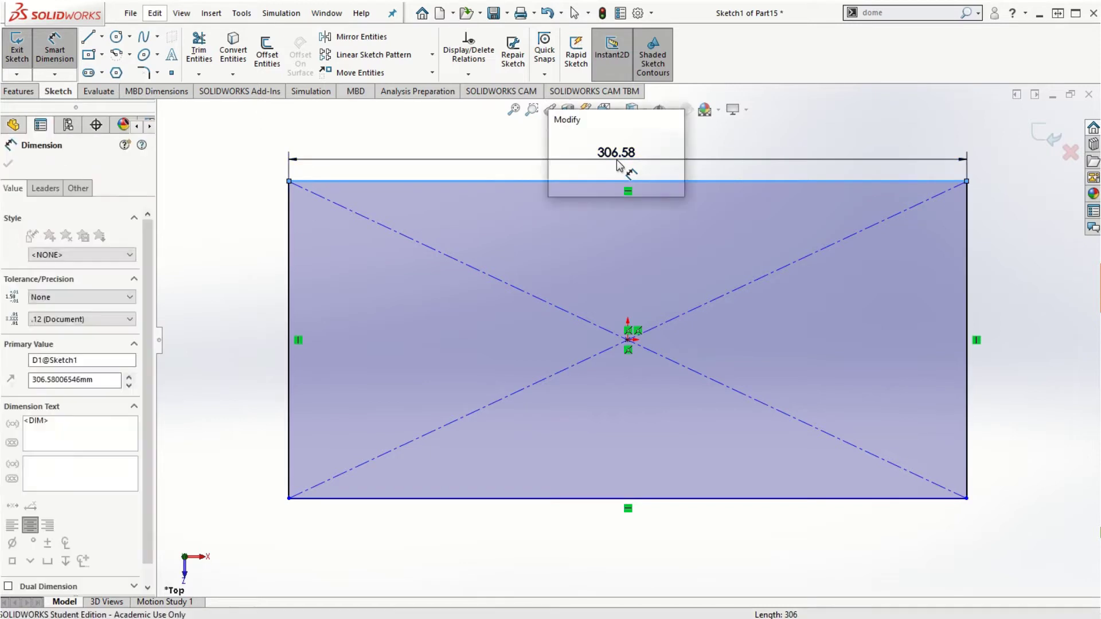
{"action": "type", "text": "300"}
{"action": "key", "text": "Return"}
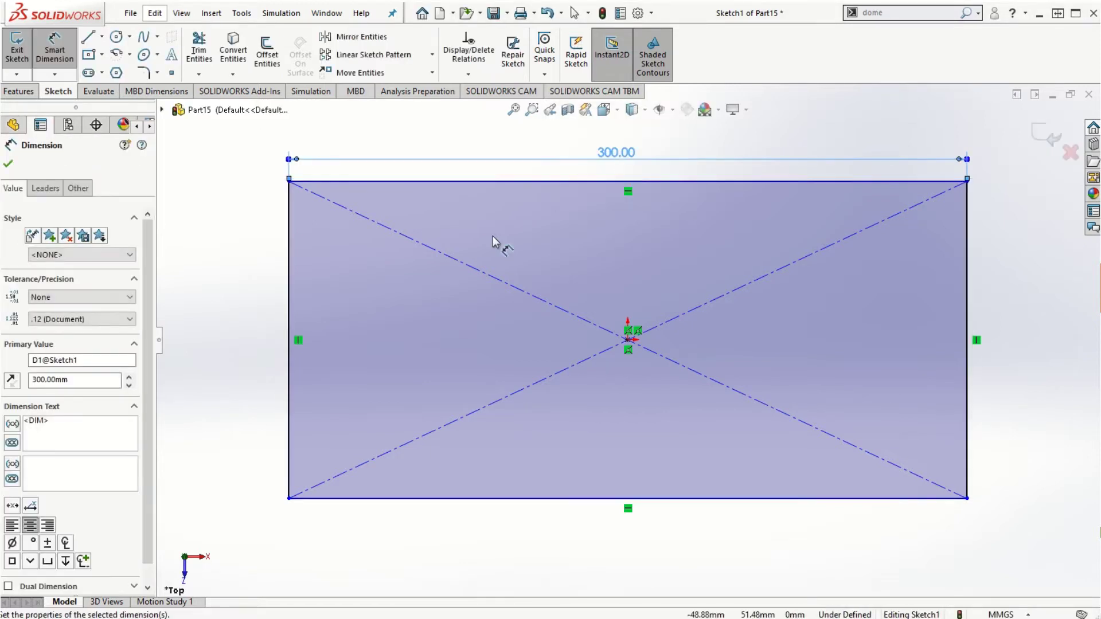
{"action": "left_click", "coordinate": [291, 313]}
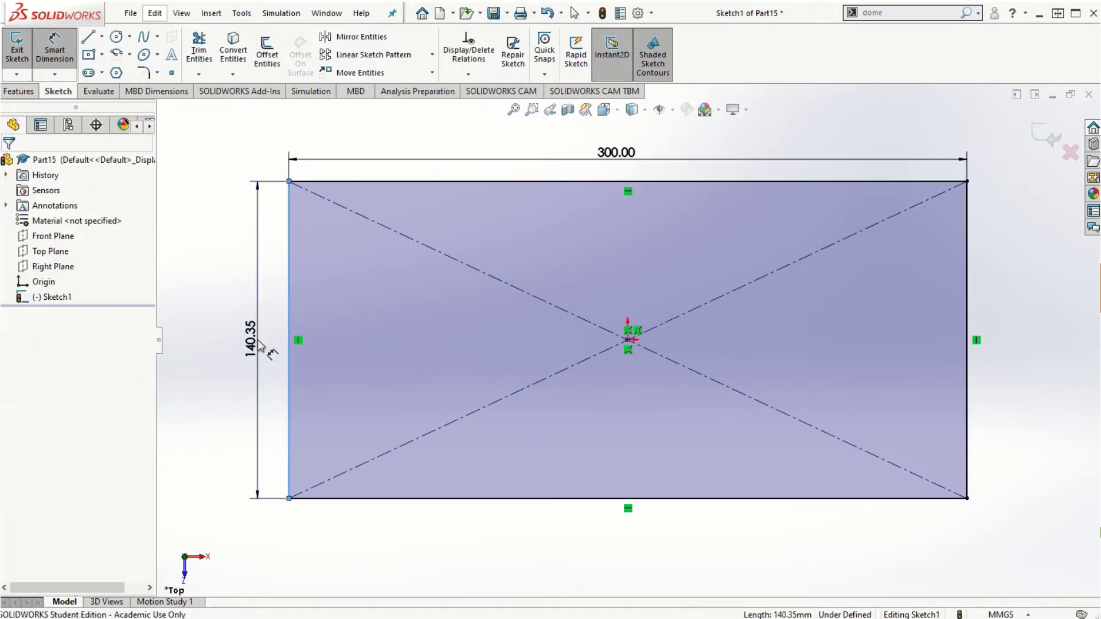
{"action": "left_click", "coordinate": [258, 340]}
{"action": "type", "text": "150"}
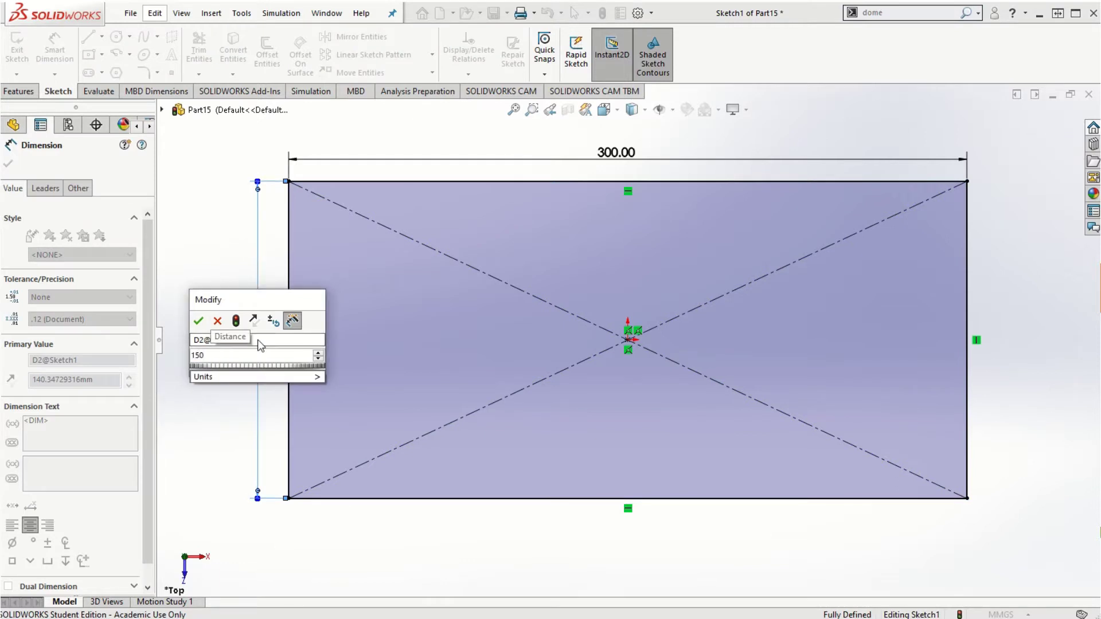
{"action": "key", "text": "Return"}
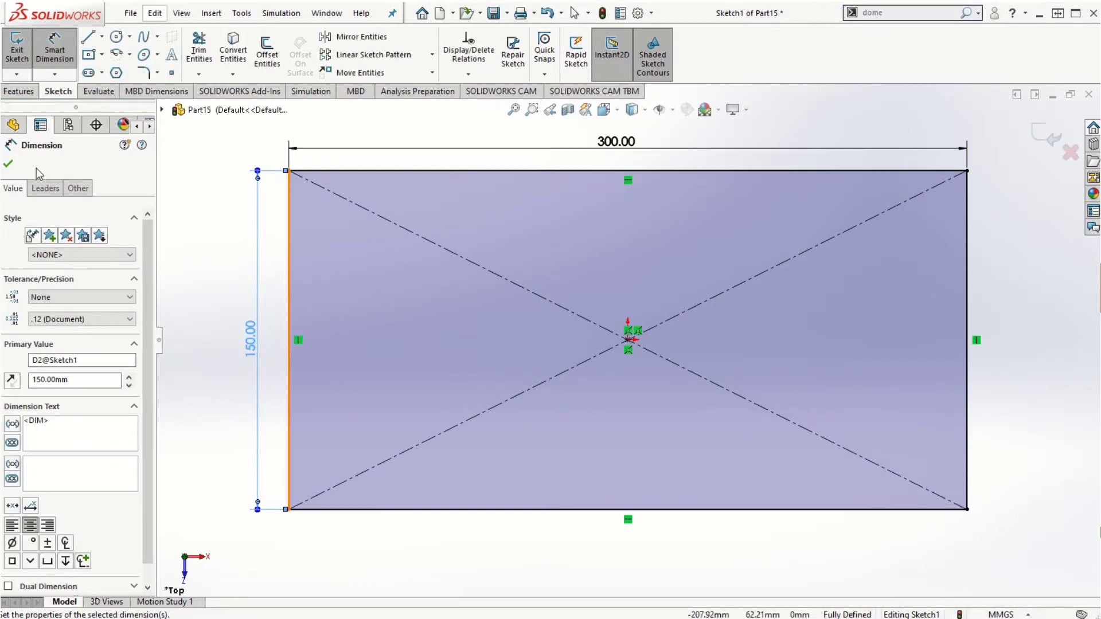
{"action": "key", "text": "Escape"}
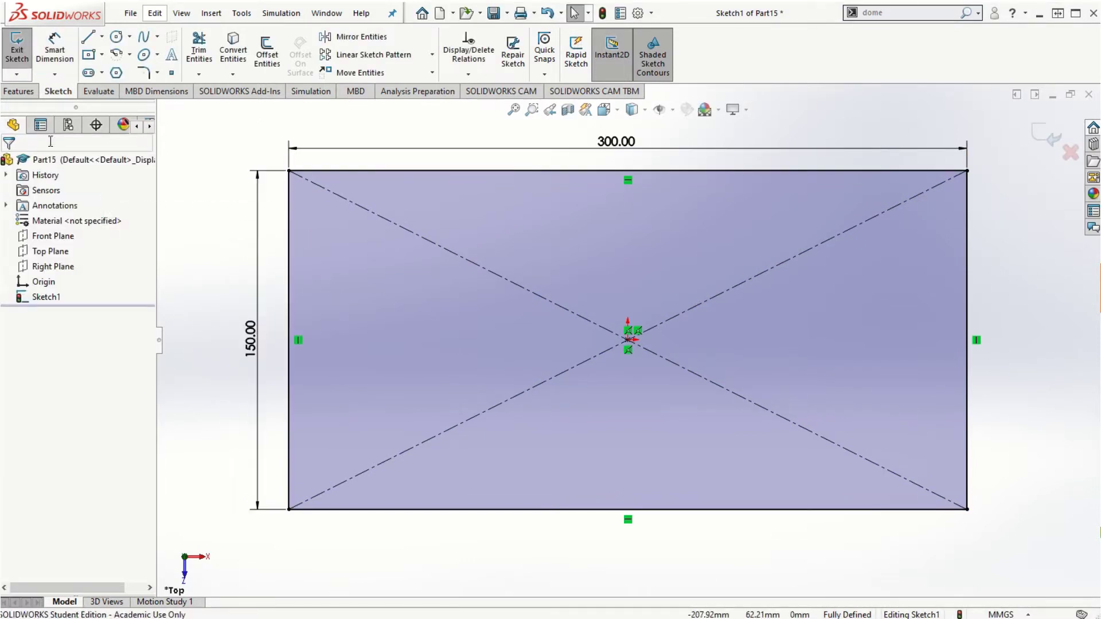
Step: Extrude the rectangle blind to 20 mm as a solid plate
{"action": "left_click", "coordinate": [19, 92]}
{"action": "left_click", "coordinate": [23, 52]}
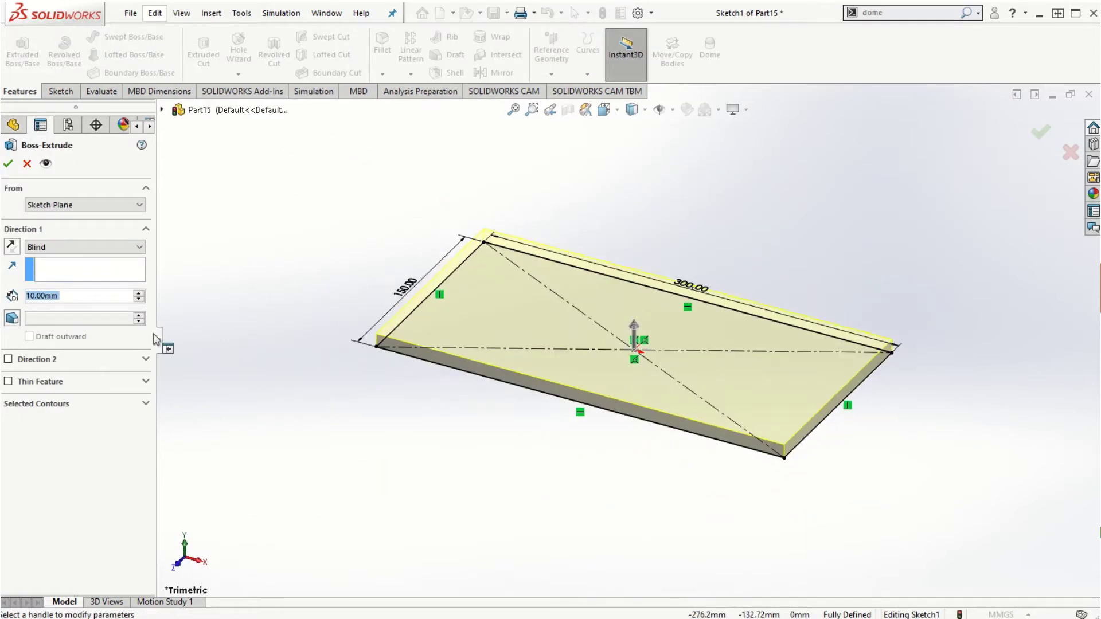
{"action": "left_click", "coordinate": [138, 293]}
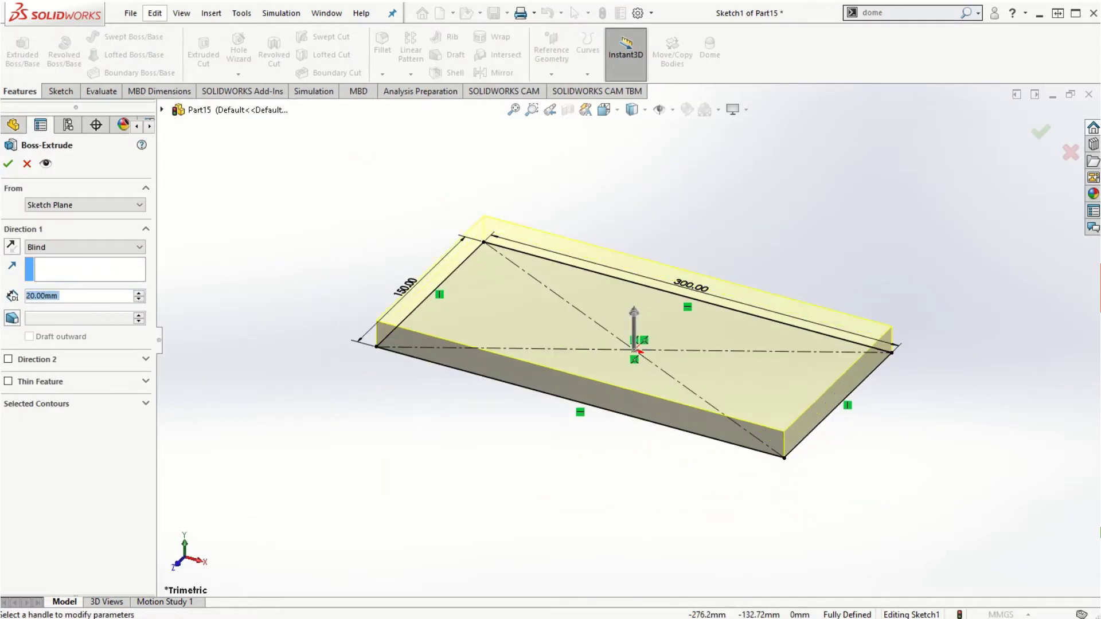
{"action": "left_click", "coordinate": [8, 163]}
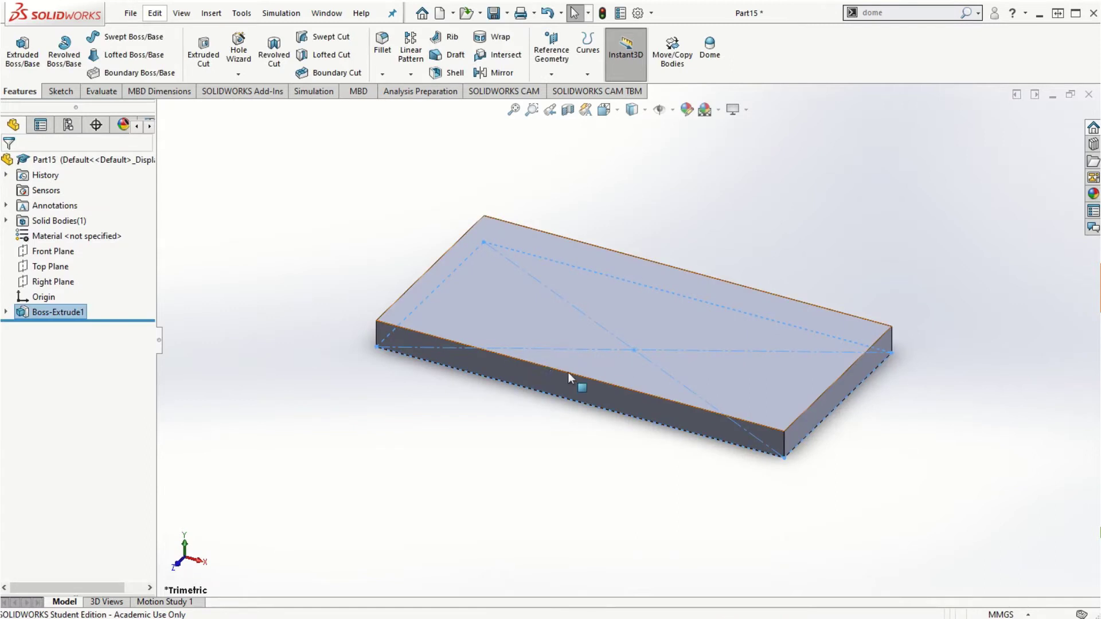
Step: Deselect the new block and select its top face
{"action": "left_click", "coordinate": [579, 452]}
{"action": "scroll", "coordinate": [591, 355], "scroll_direction": "down", "scroll_amount": 3}
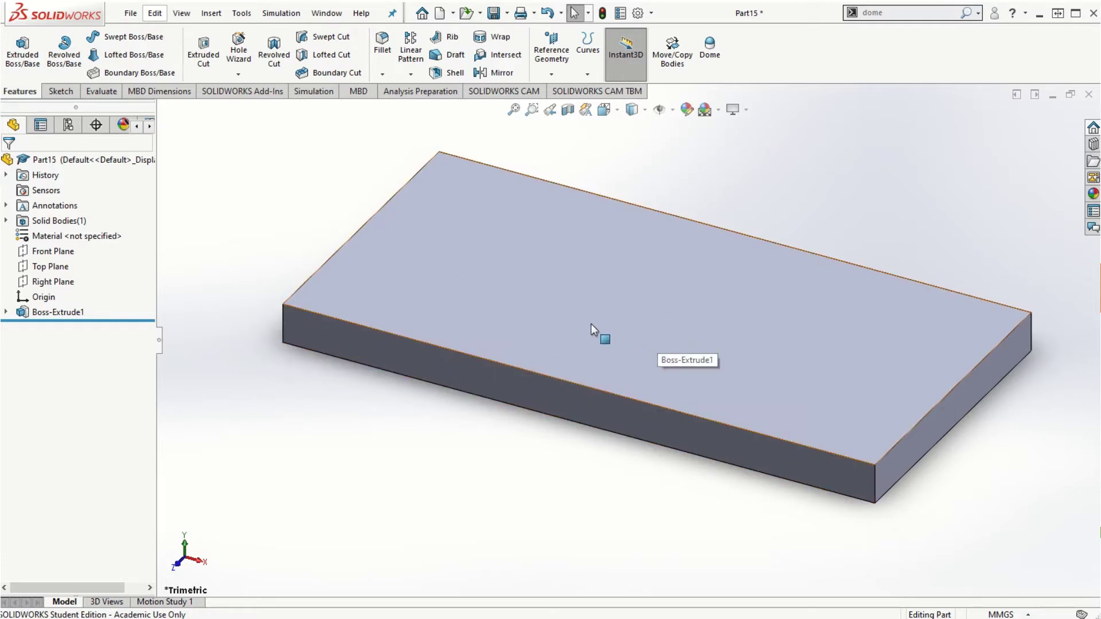
{"action": "left_click", "coordinate": [514, 248]}
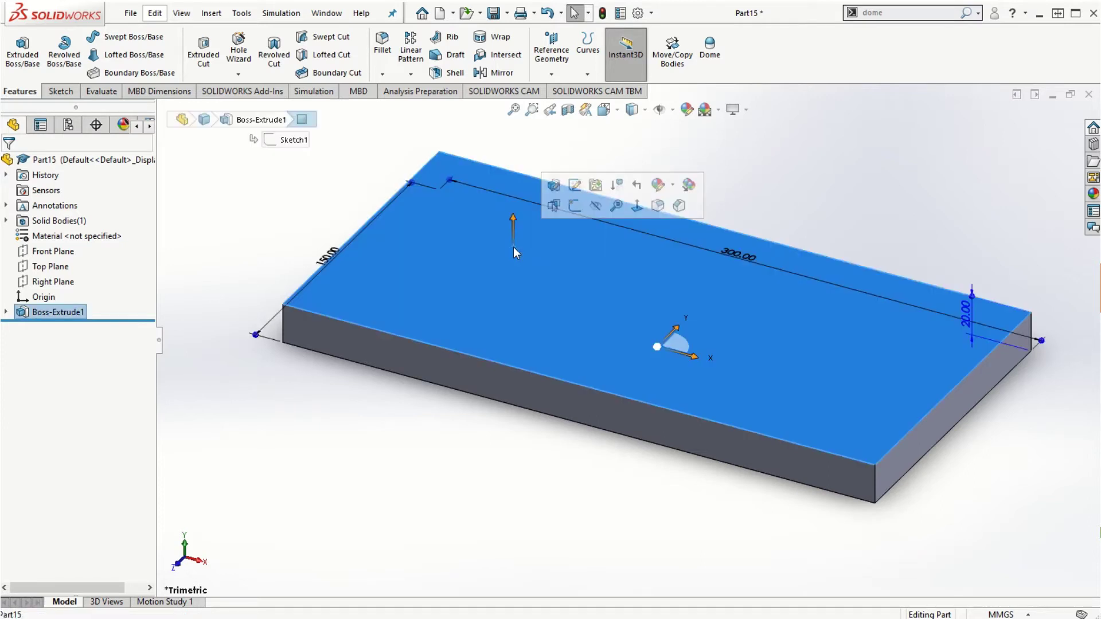
Step: View the top face normal-to and sketch a small center rectangle near its top-left corner
{"action": "left_click", "coordinate": [638, 206]}
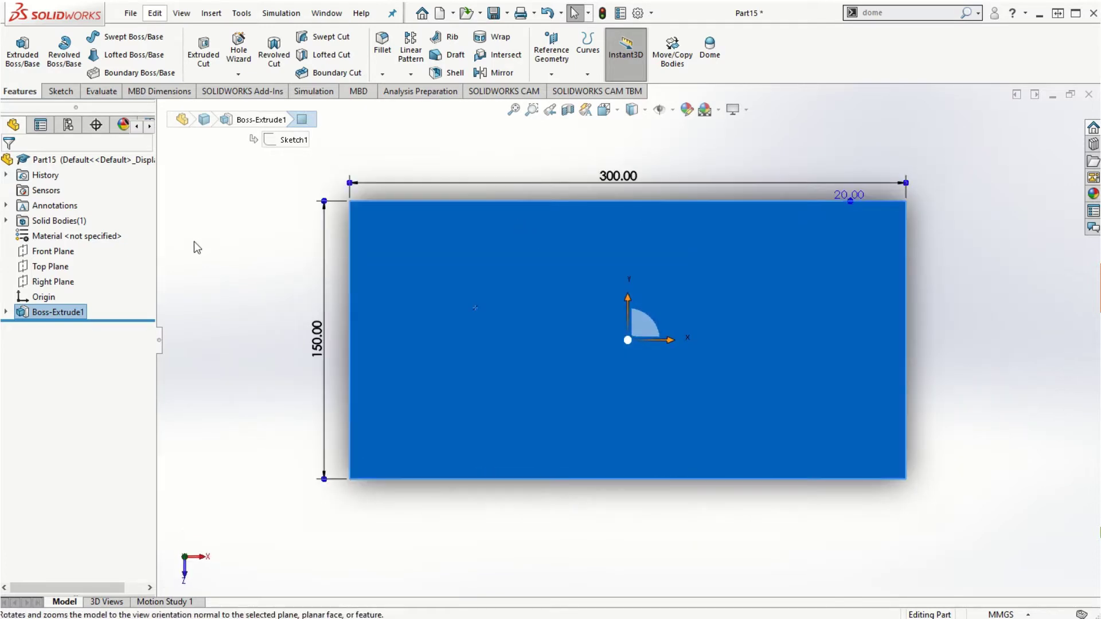
{"action": "left_click", "coordinate": [61, 92]}
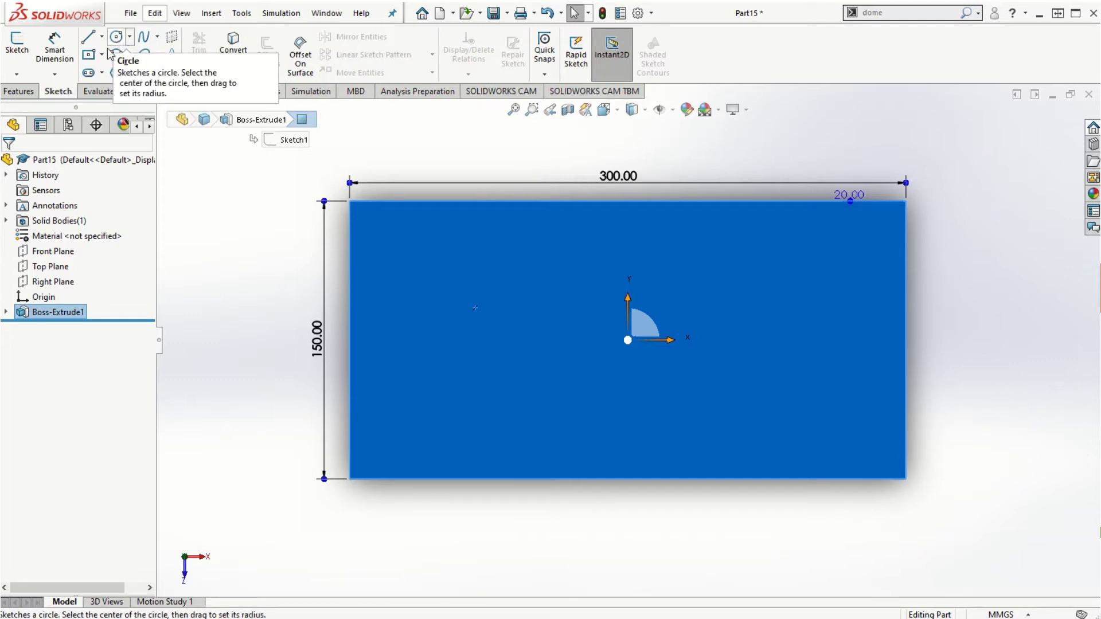
{"action": "left_click", "coordinate": [90, 58]}
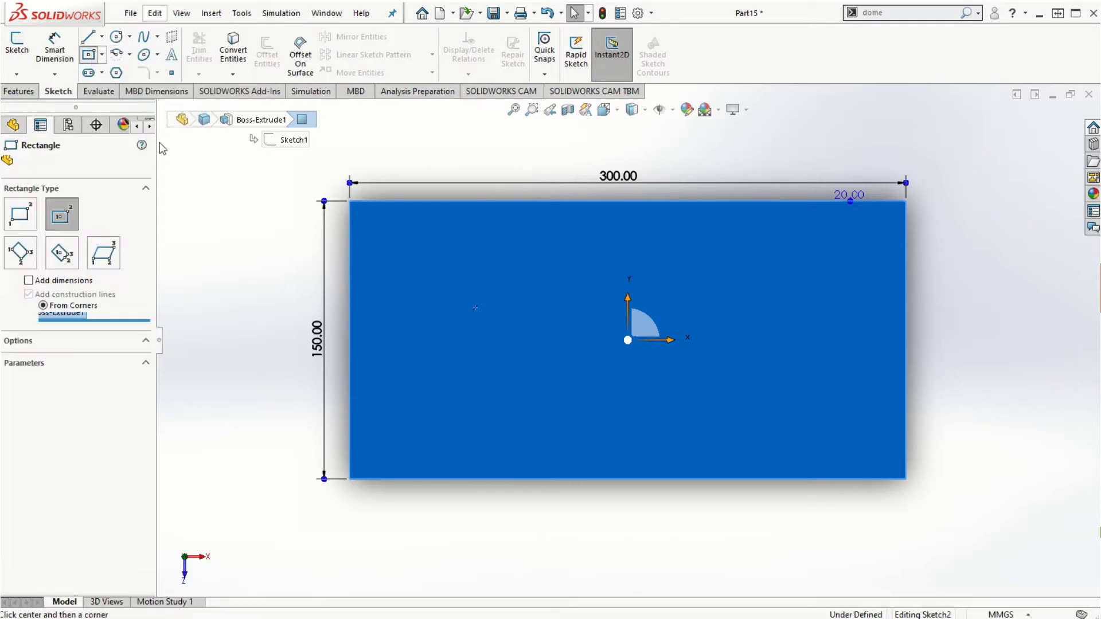
{"action": "left_click", "coordinate": [402, 244]}
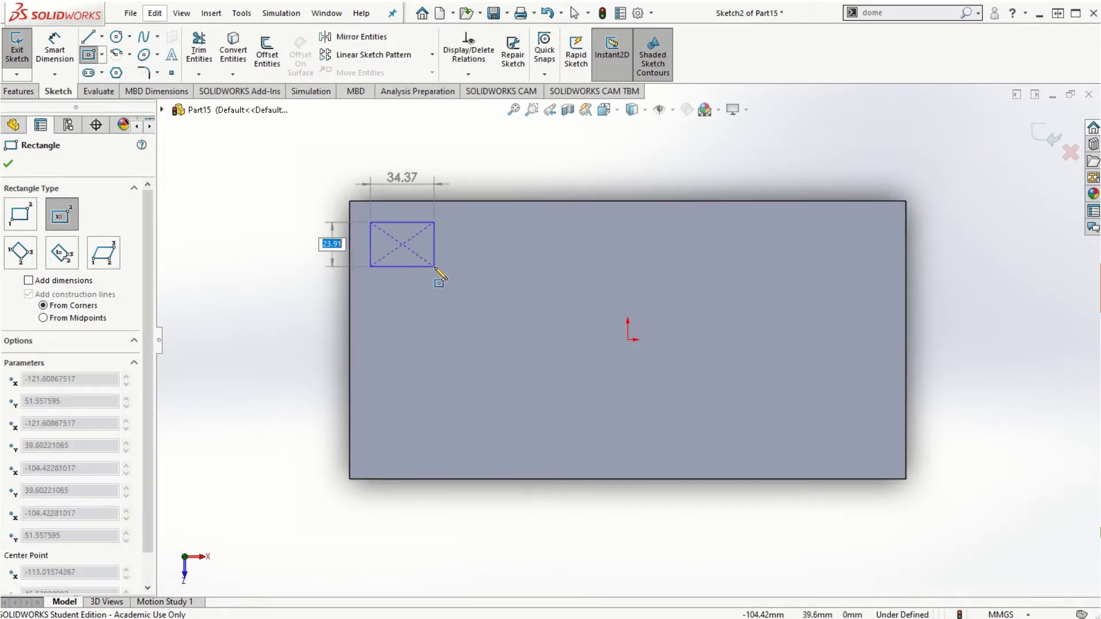
{"action": "left_click", "coordinate": [431, 264]}
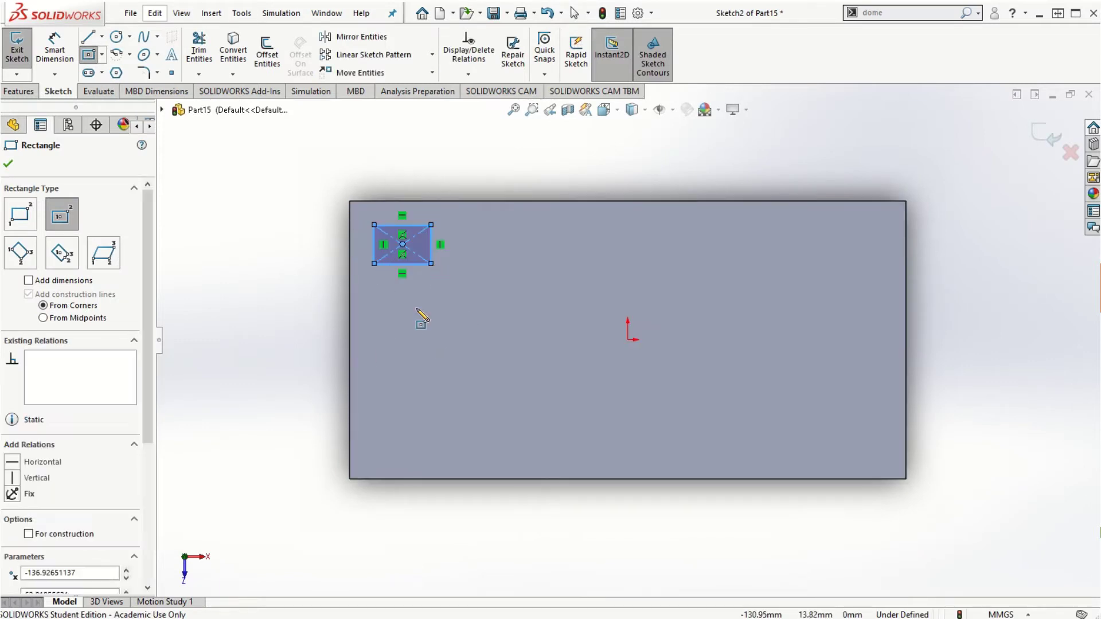
{"action": "right_click_drag", "start_coordinate": [246, 336], "coordinate": [290, 266]}
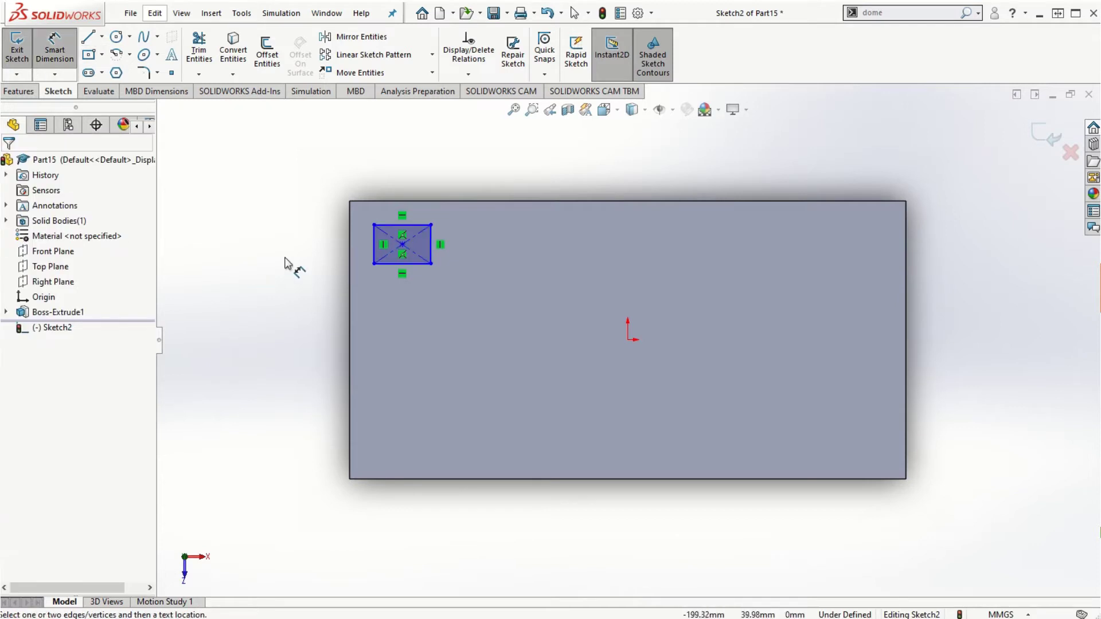
Step: Dimension the small rectangle 30 mm by 30 mm, making it a square
{"action": "left_click", "coordinate": [401, 225]}
{"action": "left_click", "coordinate": [407, 181]}
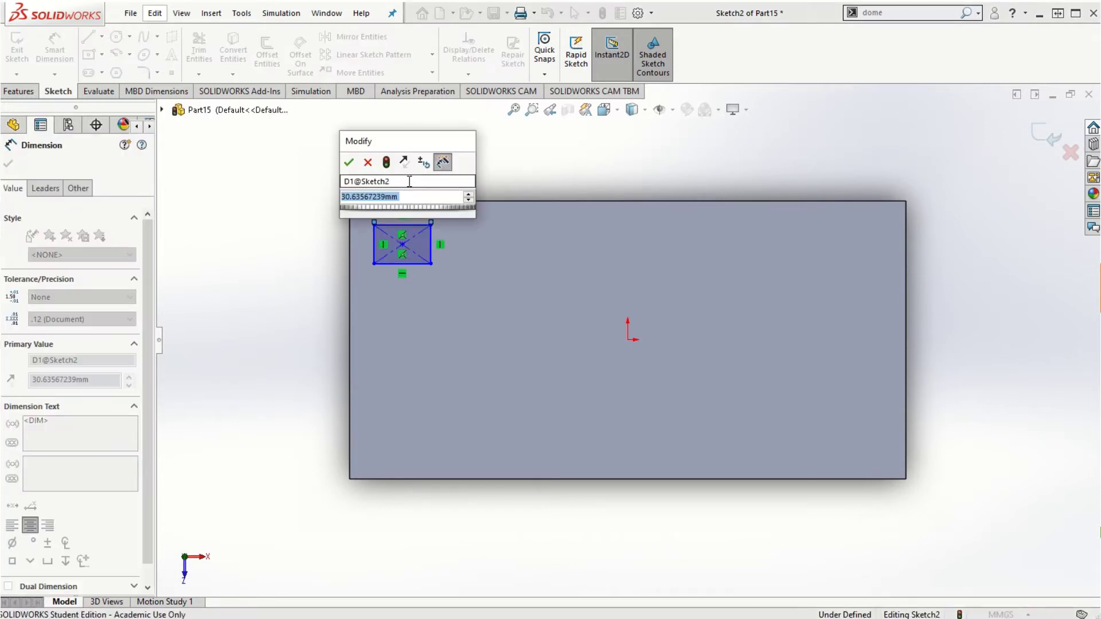
{"action": "type", "text": "30"}
{"action": "key", "text": "Return"}
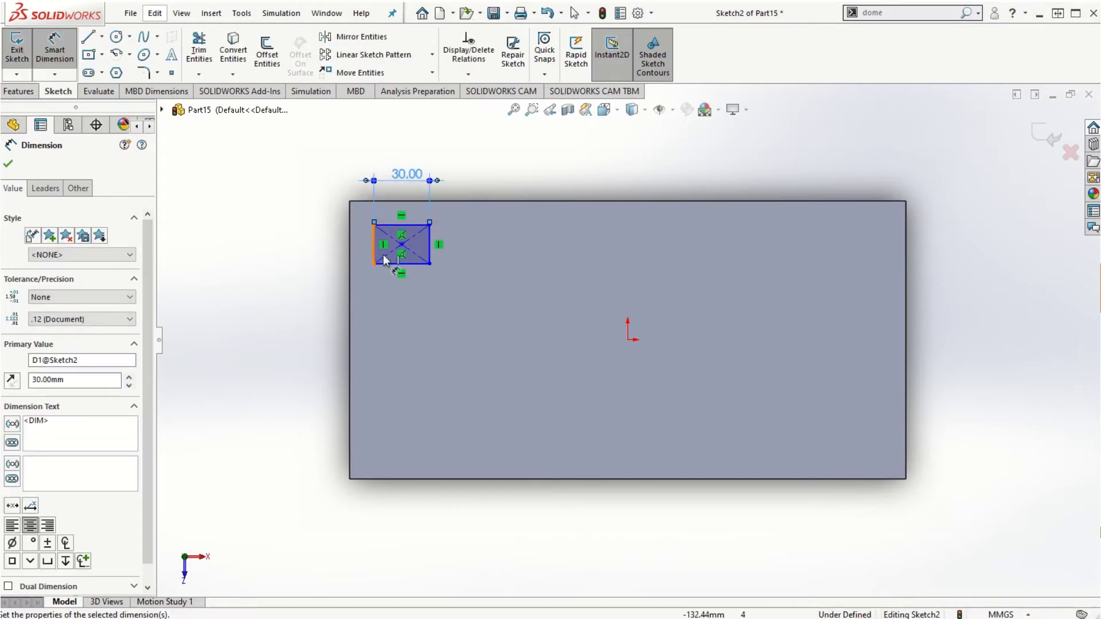
{"action": "left_click", "coordinate": [430, 246]}
{"action": "left_click", "coordinate": [466, 244]}
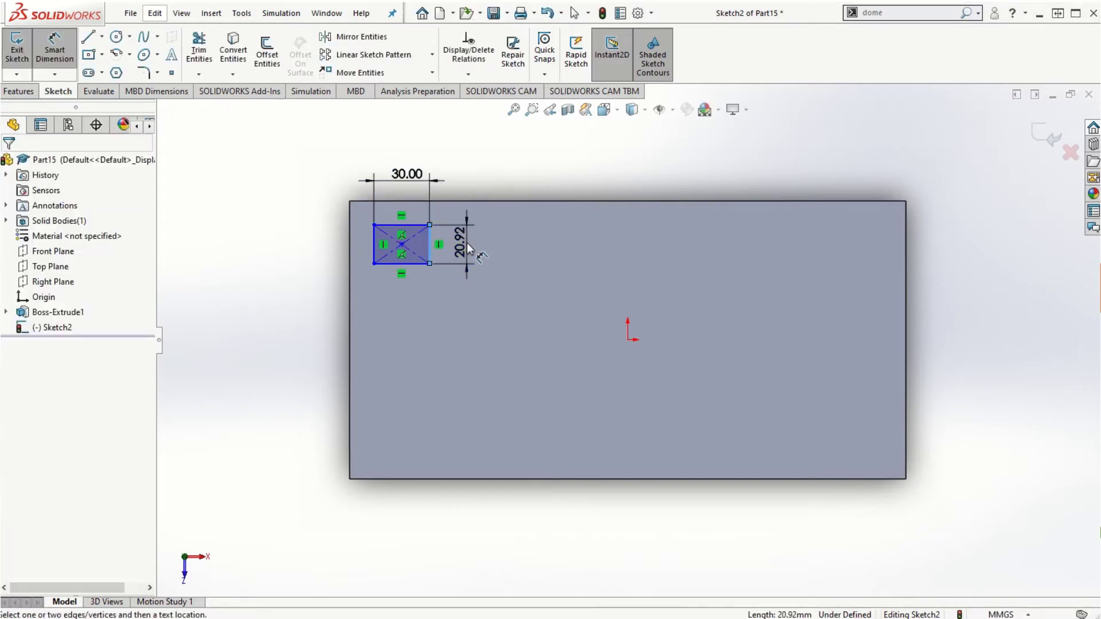
{"action": "type", "text": "30"}
{"action": "key", "text": "Return"}
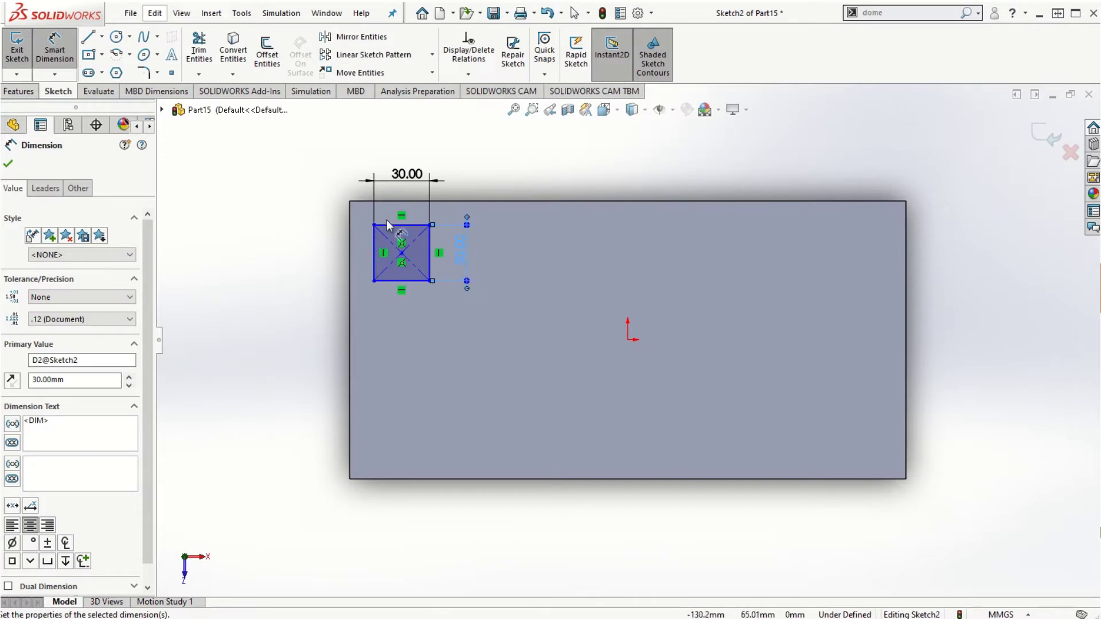
Step: Locate the square 15 mm from the plate's left edge and 15 mm from its top edge
{"action": "left_click", "coordinate": [373, 250]}
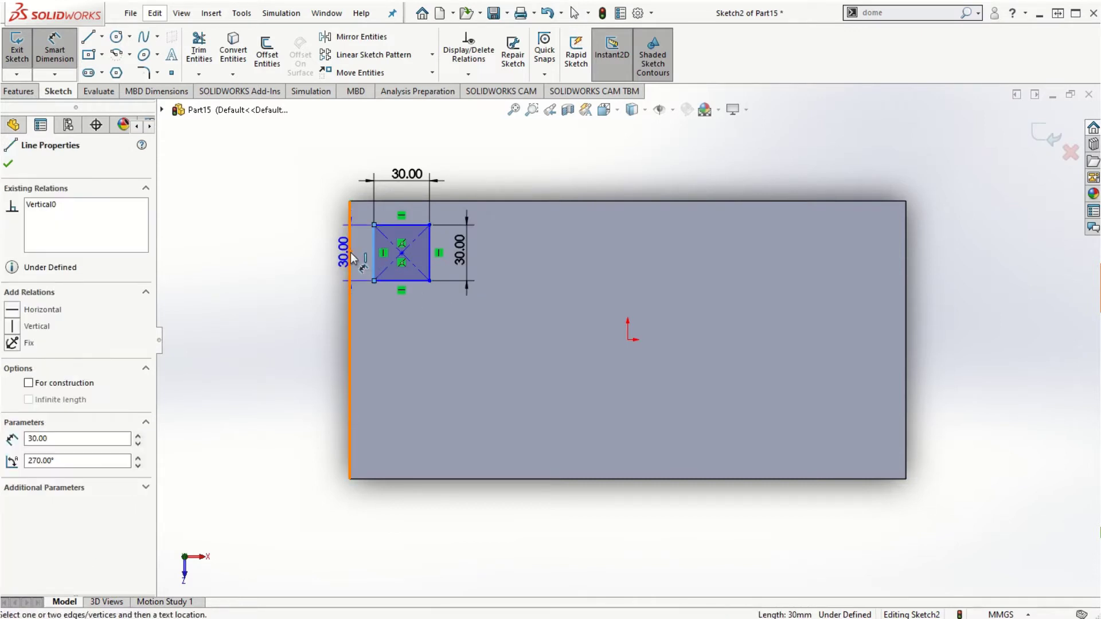
{"action": "left_click", "coordinate": [349, 253]}
{"action": "left_click", "coordinate": [312, 141]}
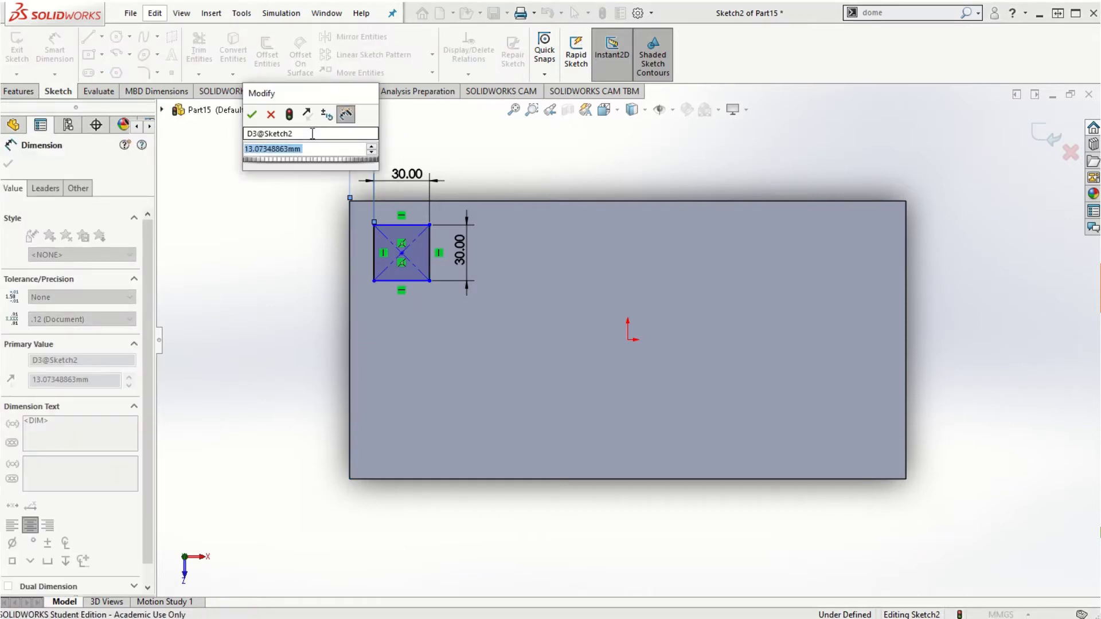
{"action": "type", "text": "15"}
{"action": "key", "text": "Return"}
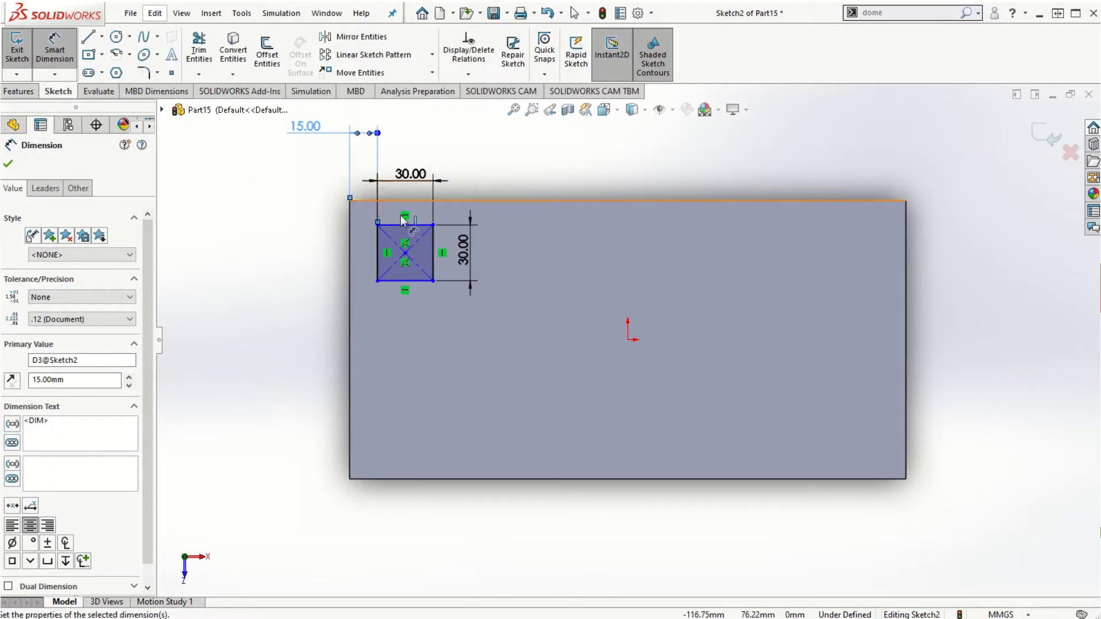
{"action": "left_click", "coordinate": [404, 225]}
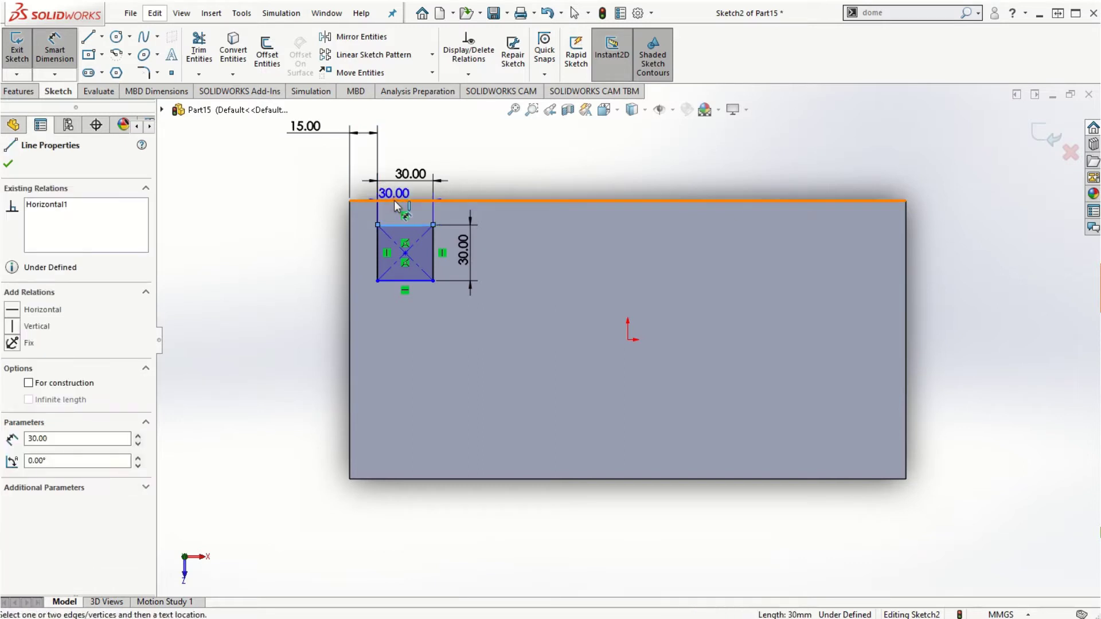
{"action": "left_click", "coordinate": [394, 202]}
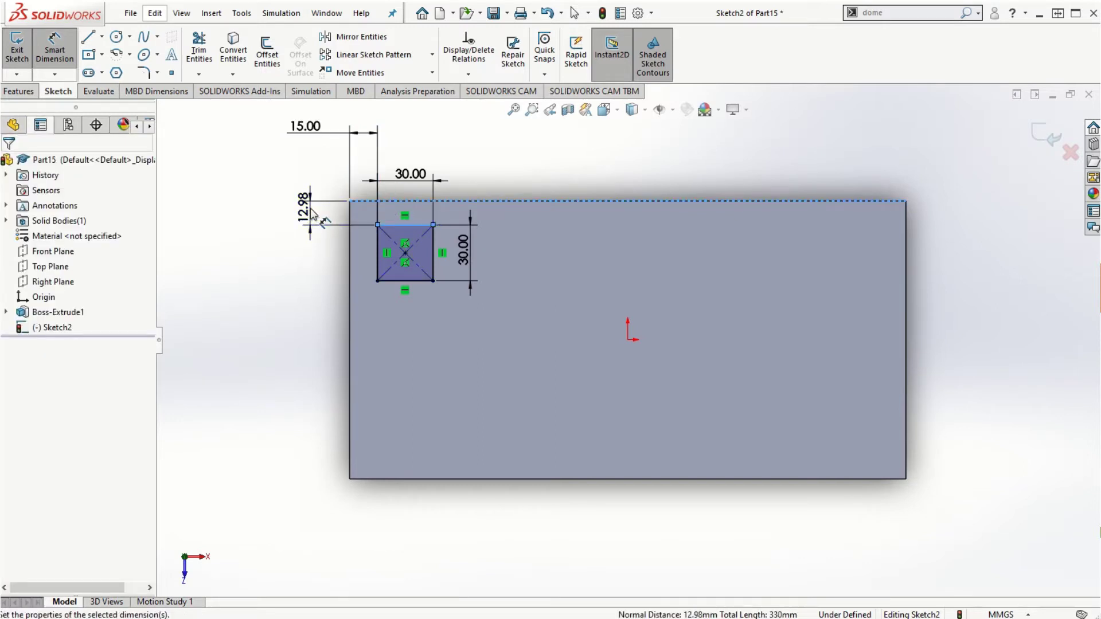
{"action": "left_click", "coordinate": [311, 212]}
{"action": "type", "text": "15"}
{"action": "key", "text": "Return"}
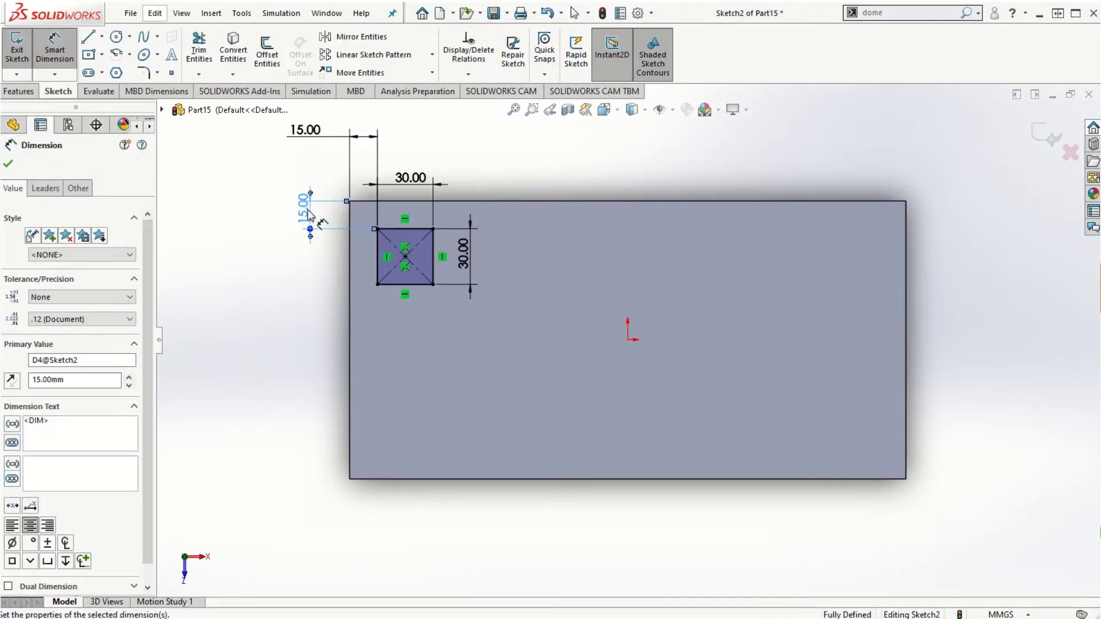
{"action": "key", "text": "Escape"}
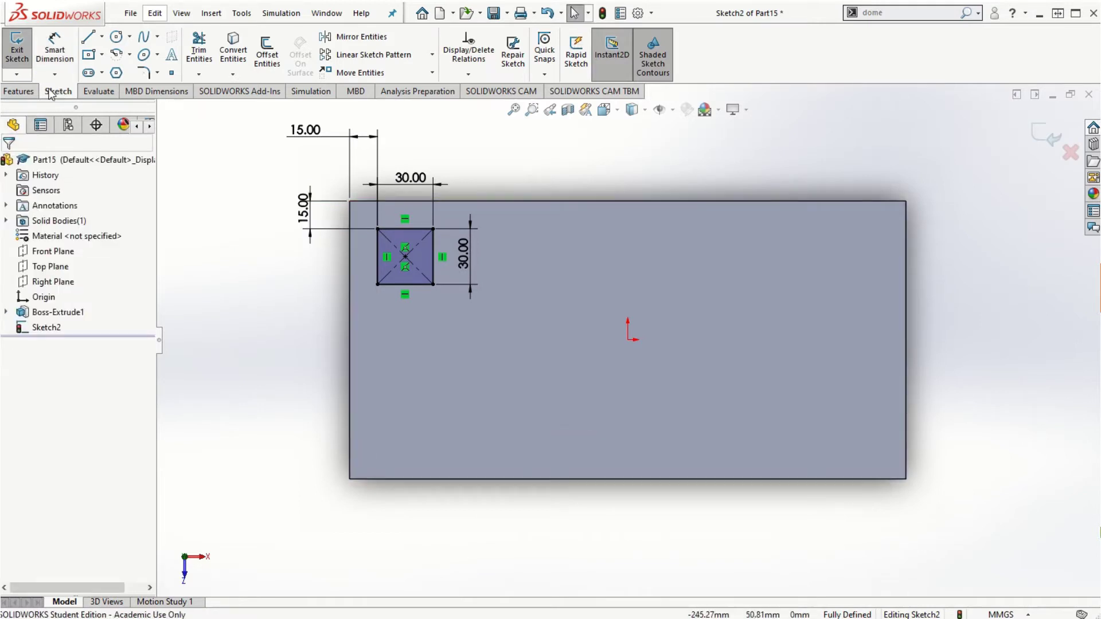
Step: Cut the square sketch Through All to make a square hole, then inspect it
{"action": "left_click", "coordinate": [21, 92]}
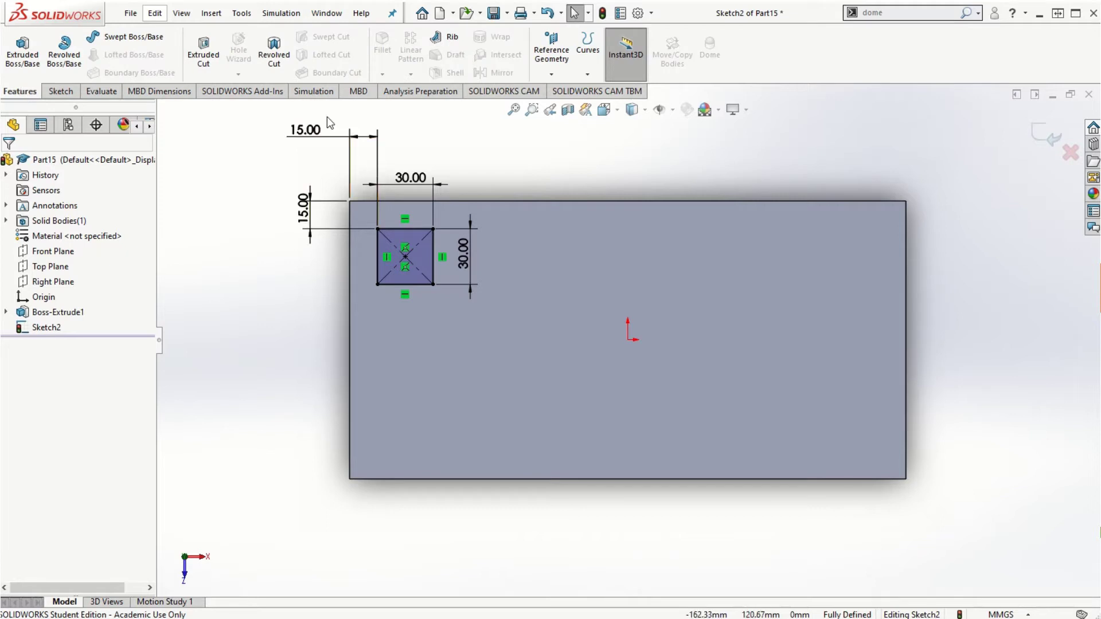
{"action": "left_click", "coordinate": [205, 56]}
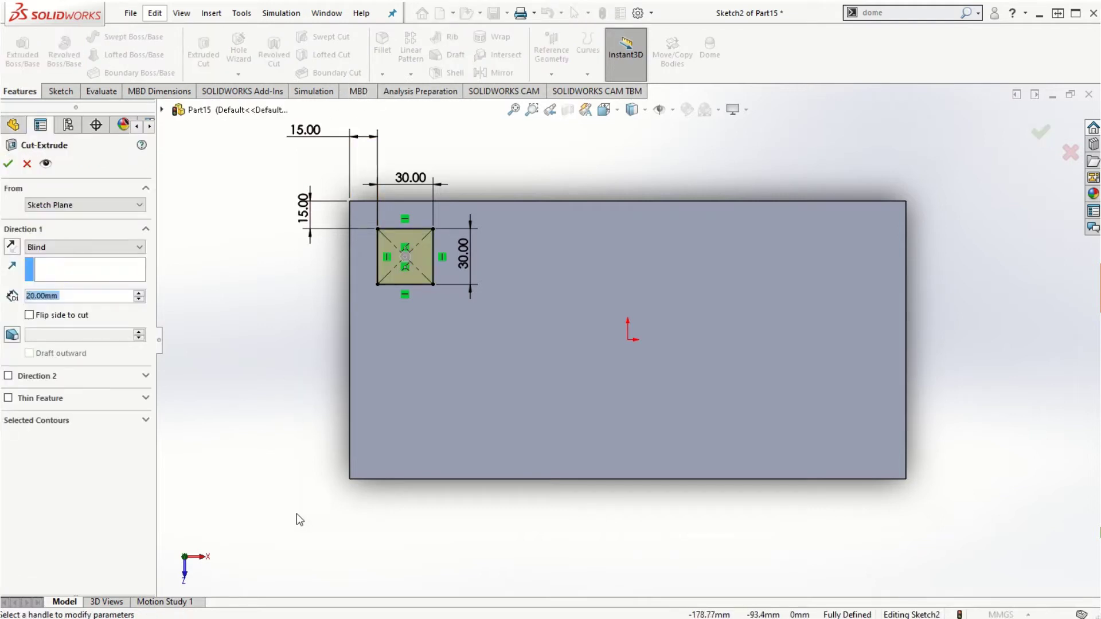
{"action": "left_click", "coordinate": [137, 247]}
{"action": "left_click", "coordinate": [96, 270]}
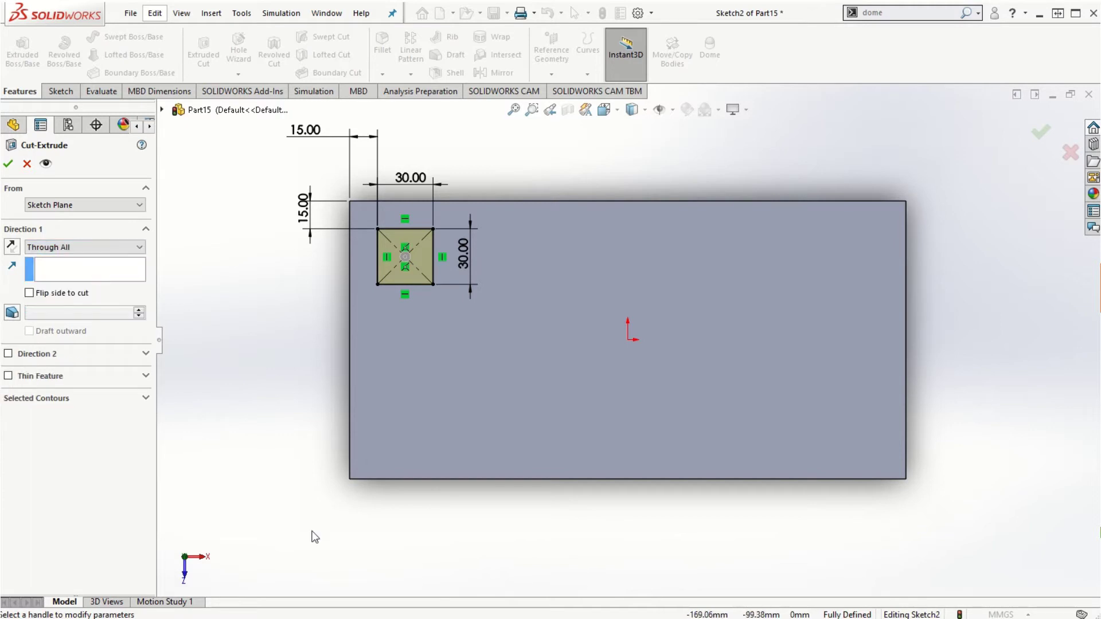
{"action": "middle_click_drag", "start_coordinate": [313, 535], "coordinate": [310, 366]}
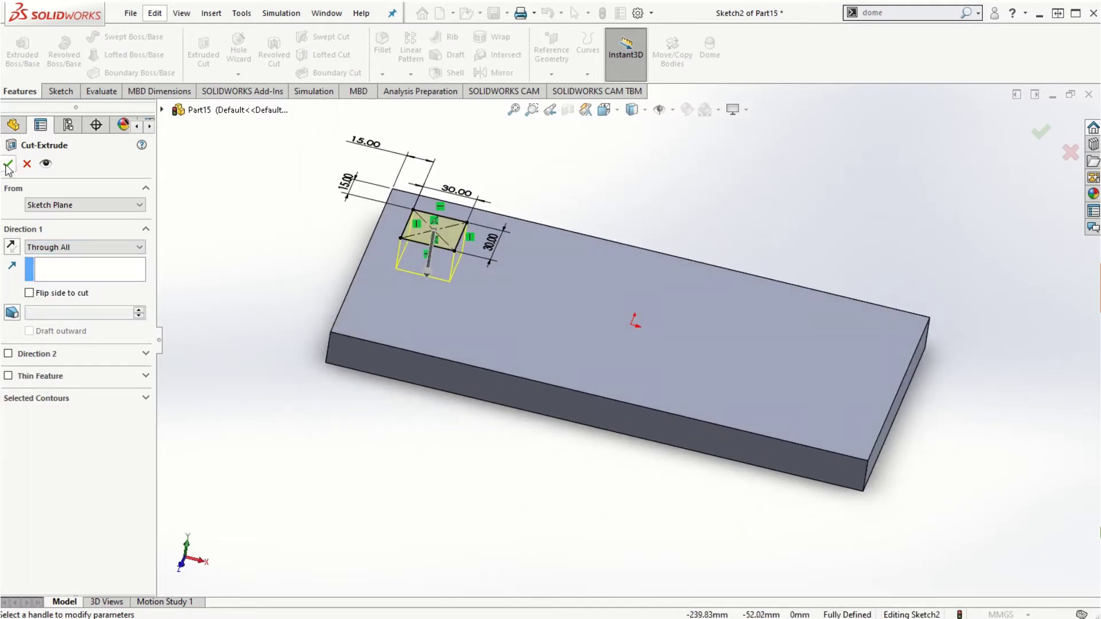
{"action": "left_click", "coordinate": [9, 164]}
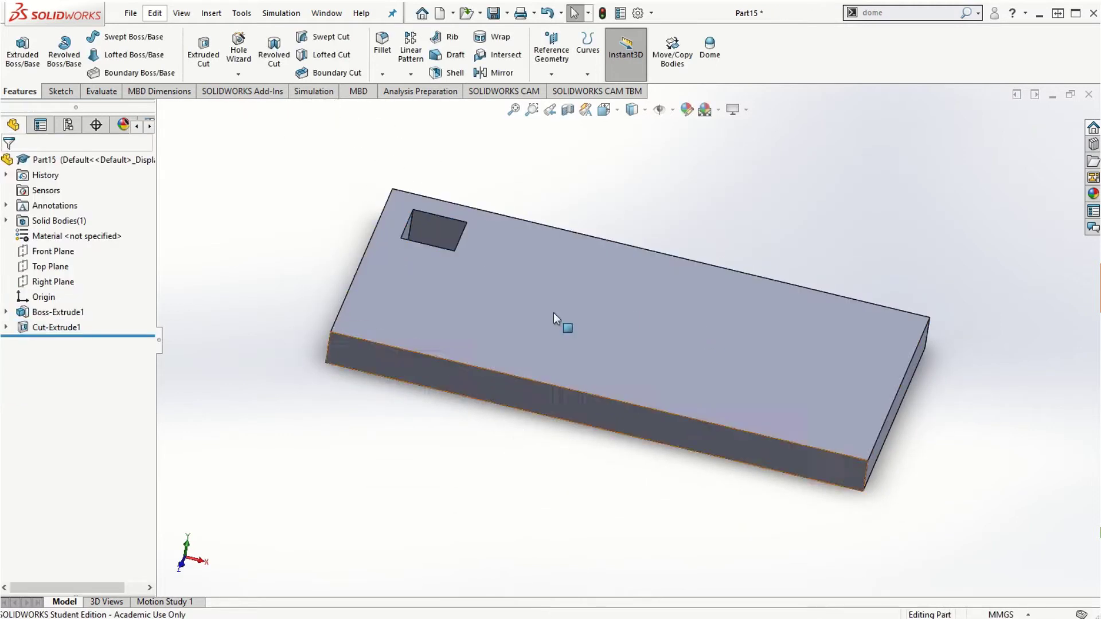
{"action": "middle_click_drag", "start_coordinate": [561, 319], "coordinate": [581, 220]}
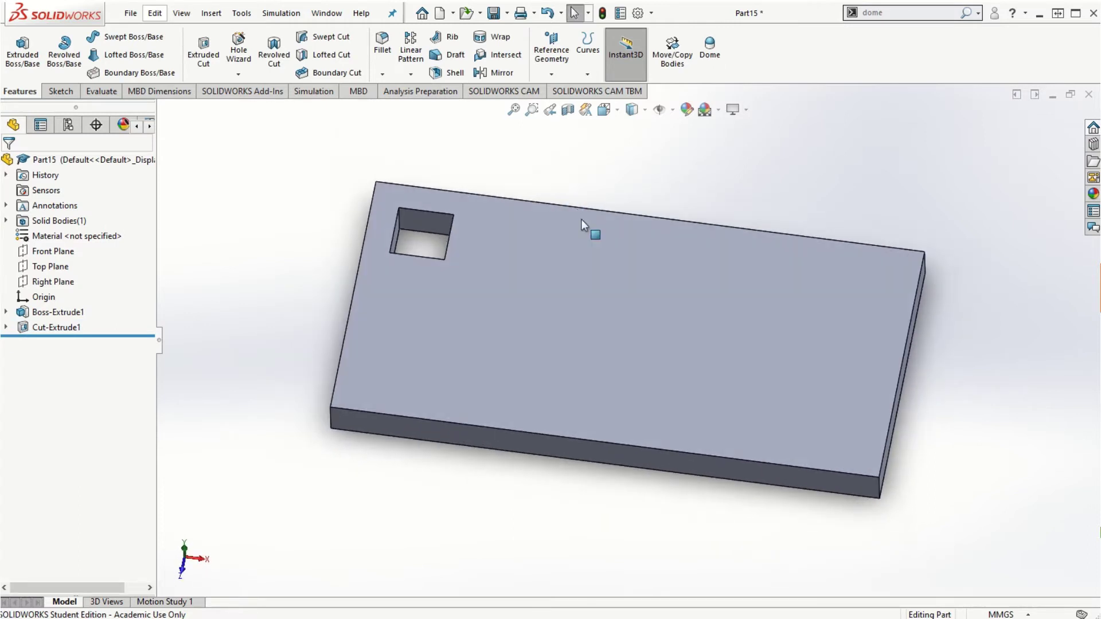
{"action": "scroll", "coordinate": [440, 236], "scroll_direction": "down", "scroll_amount": 1}
{"action": "scroll", "coordinate": [803, 302], "scroll_direction": "up", "scroll_amount": 2}
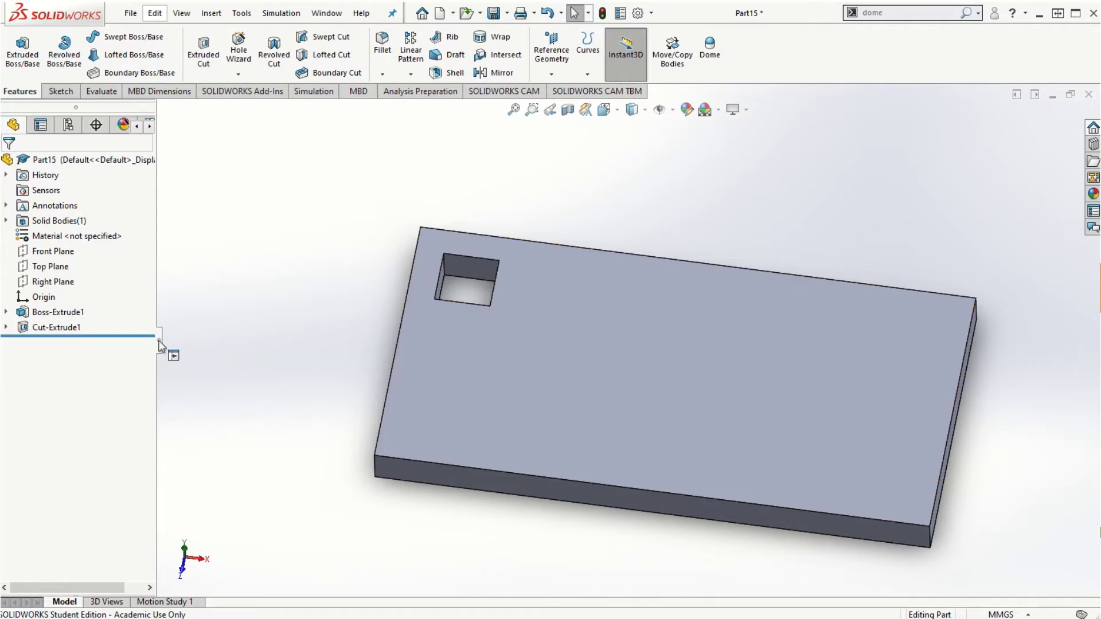
{"action": "left_click", "coordinate": [67, 314]}
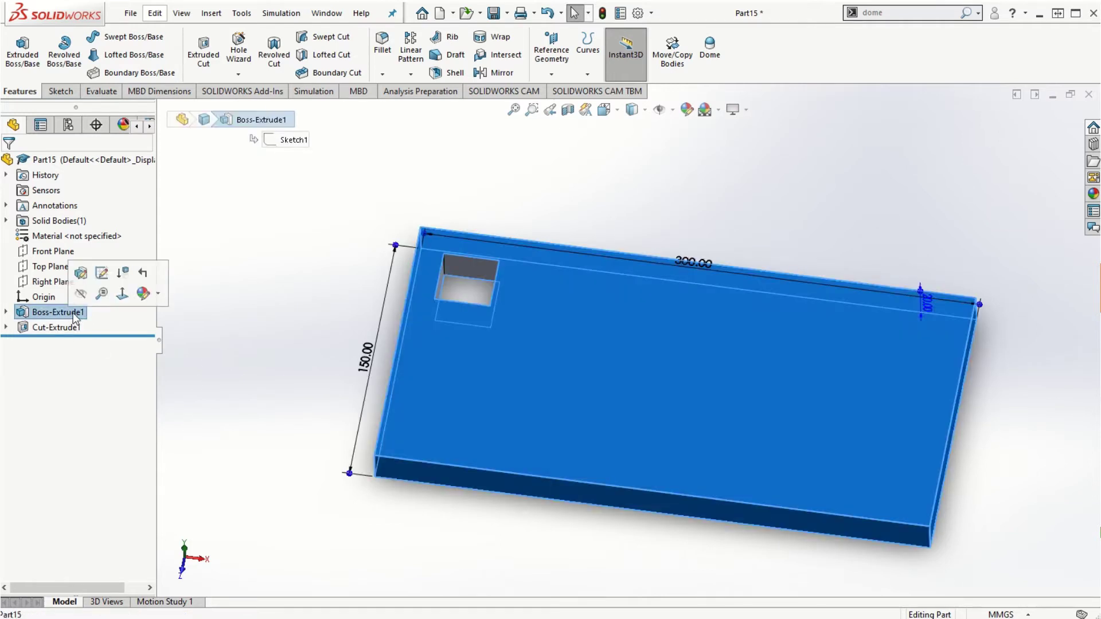
{"action": "left_click", "coordinate": [6, 312]}
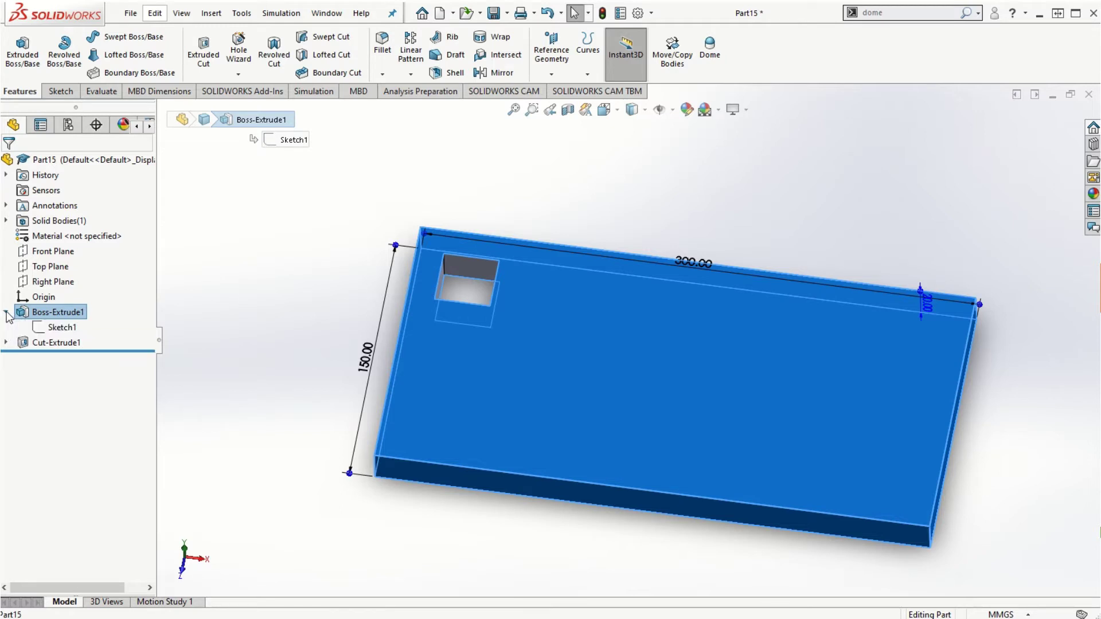
{"action": "left_click", "coordinate": [59, 328]}
{"action": "left_click", "coordinate": [23, 357]}
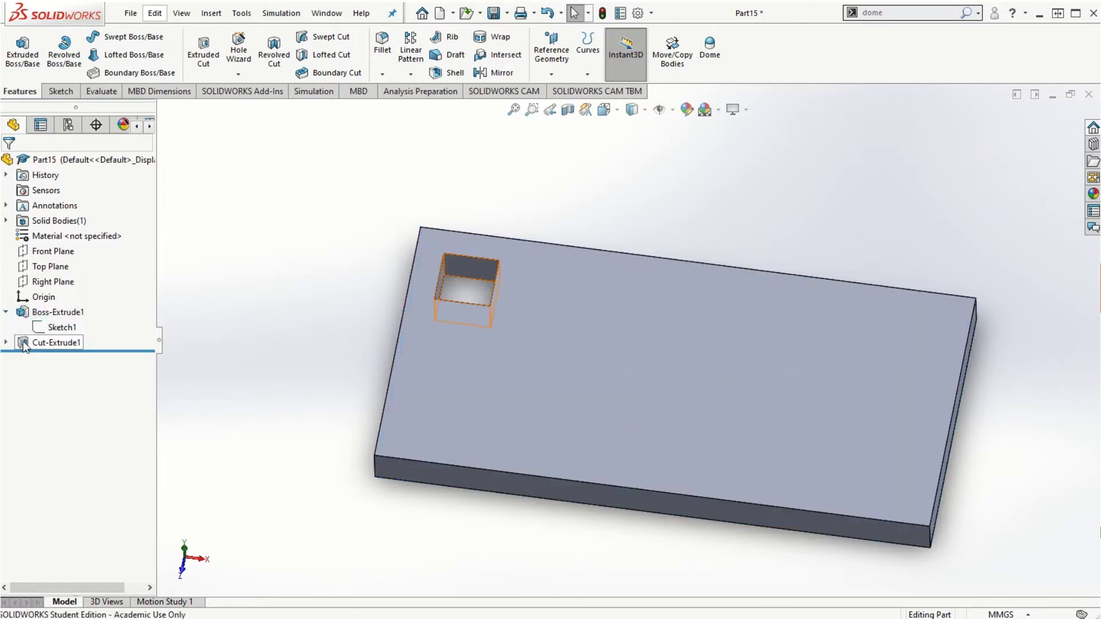
{"action": "left_click", "coordinate": [53, 343]}
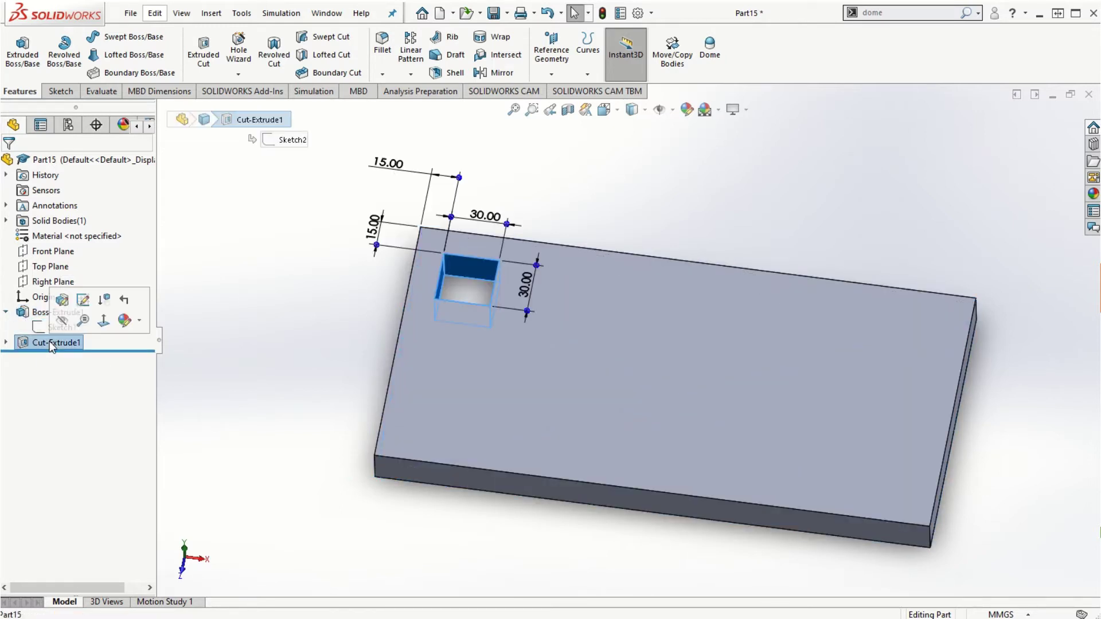
{"action": "left_click", "coordinate": [6, 343]}
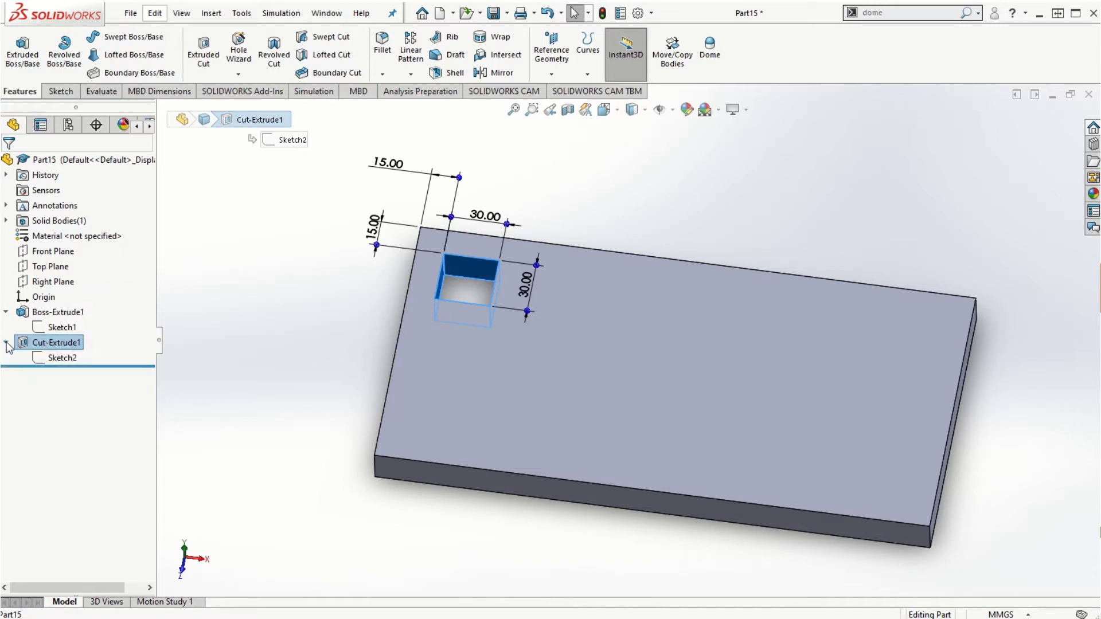
{"action": "left_click", "coordinate": [60, 359]}
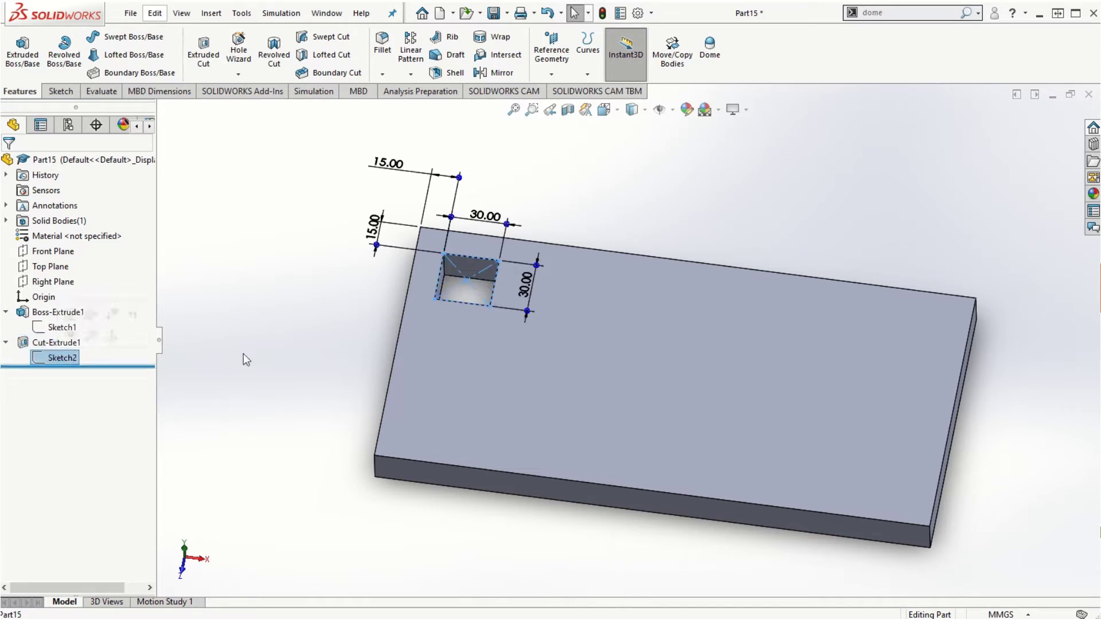
{"action": "left_click", "coordinate": [283, 333]}
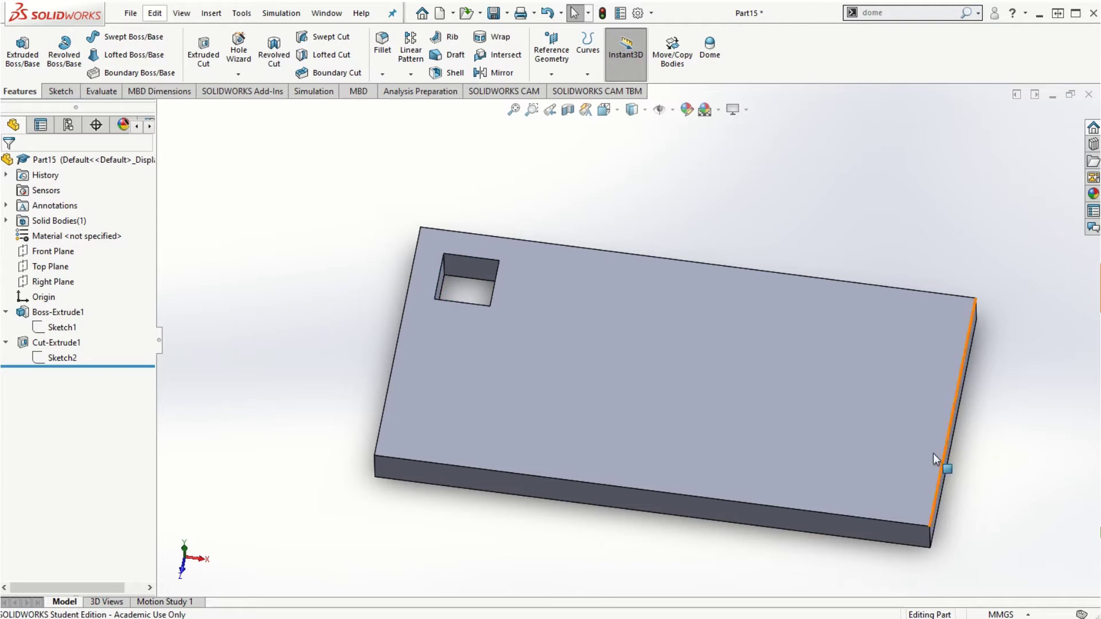
{"action": "scroll", "coordinate": [918, 459], "scroll_direction": "down", "scroll_amount": 1}
{"action": "scroll", "coordinate": [915, 462], "scroll_direction": "up", "scroll_amount": 1}
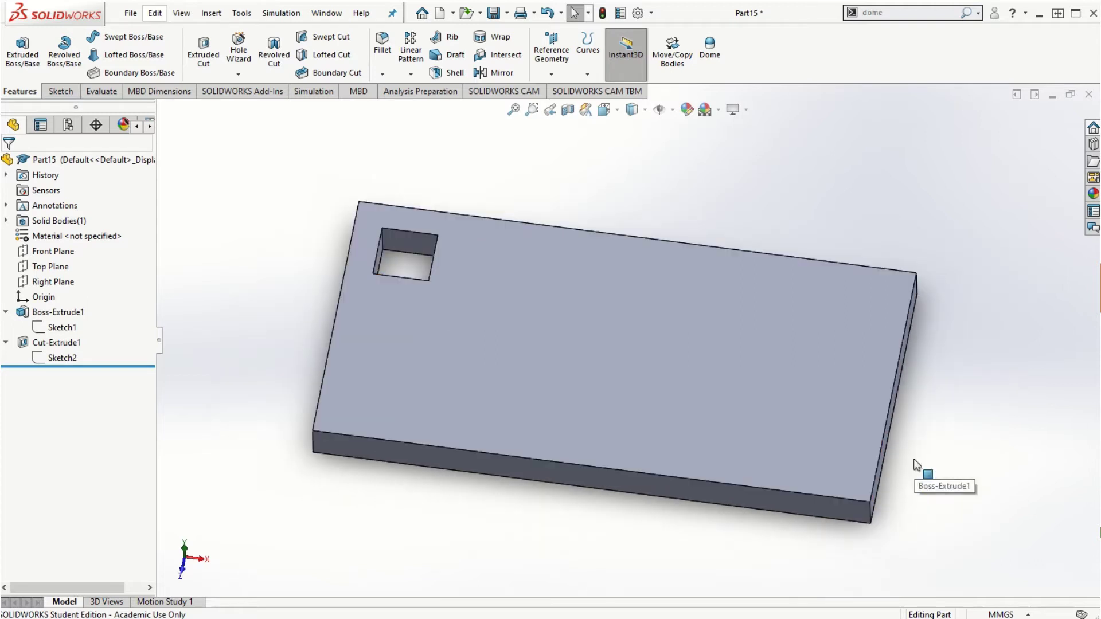
{"action": "left_click", "coordinate": [61, 220]}
{"action": "left_click", "coordinate": [37, 312]}
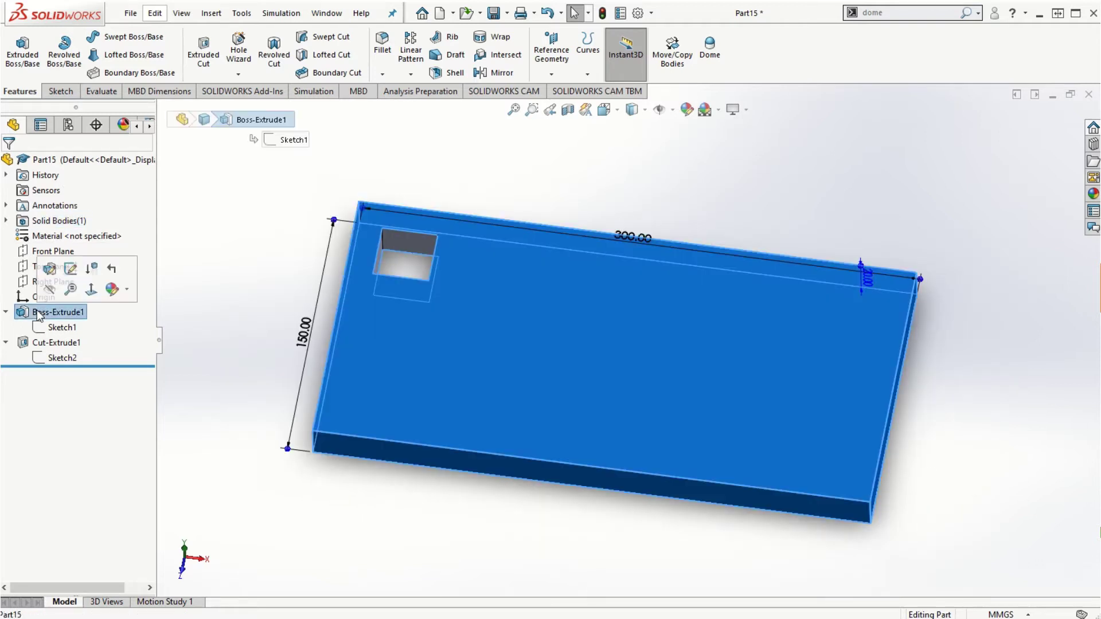
{"action": "left_click", "coordinate": [53, 344]}
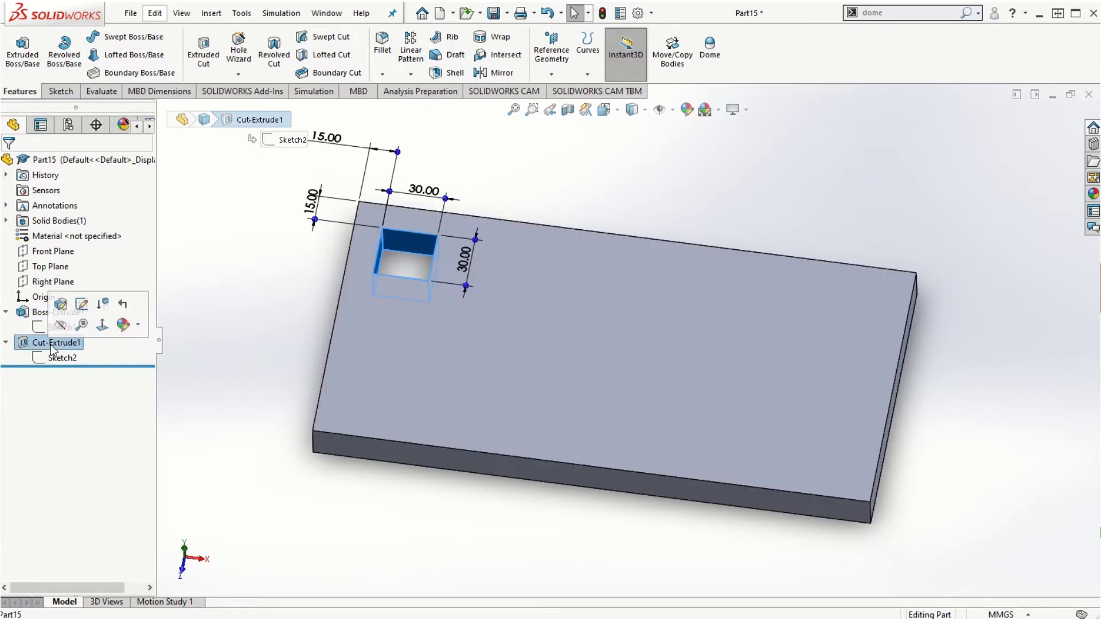
{"action": "left_click", "coordinate": [395, 493]}
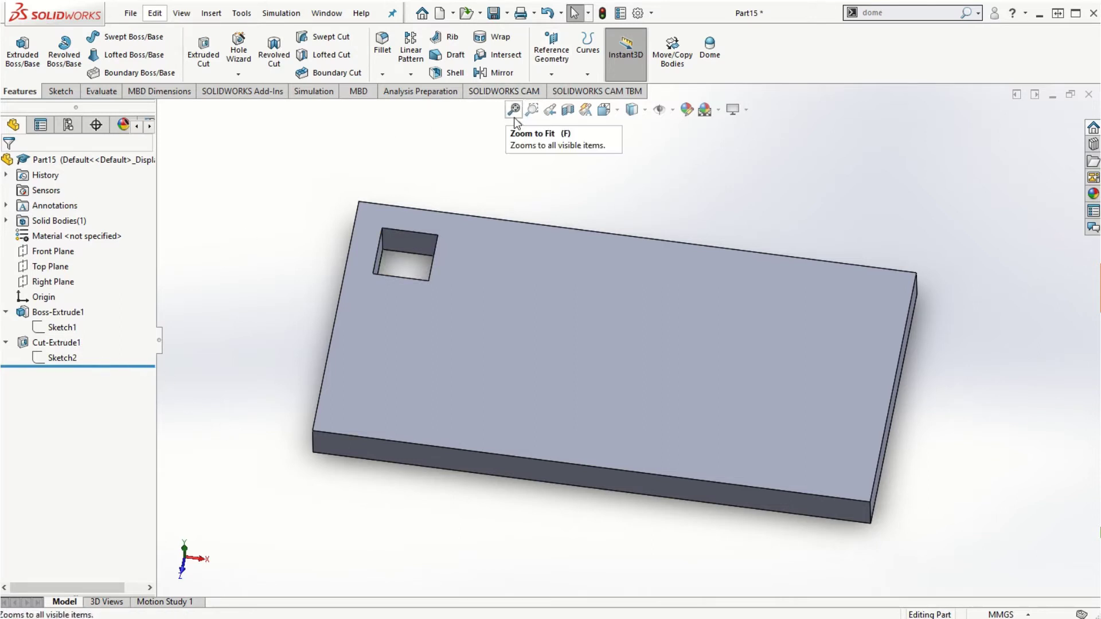
Step: Start a Linear Pattern with the top edge as Direction 1 and left edge as Direction 2
{"action": "left_click", "coordinate": [411, 52]}
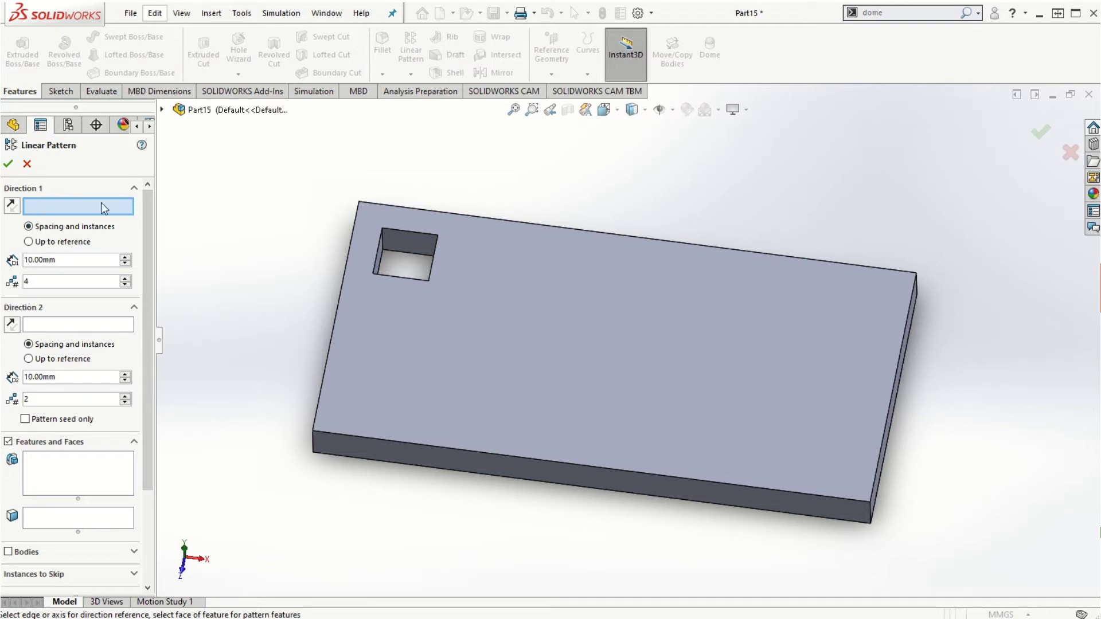
{"action": "left_click", "coordinate": [495, 218]}
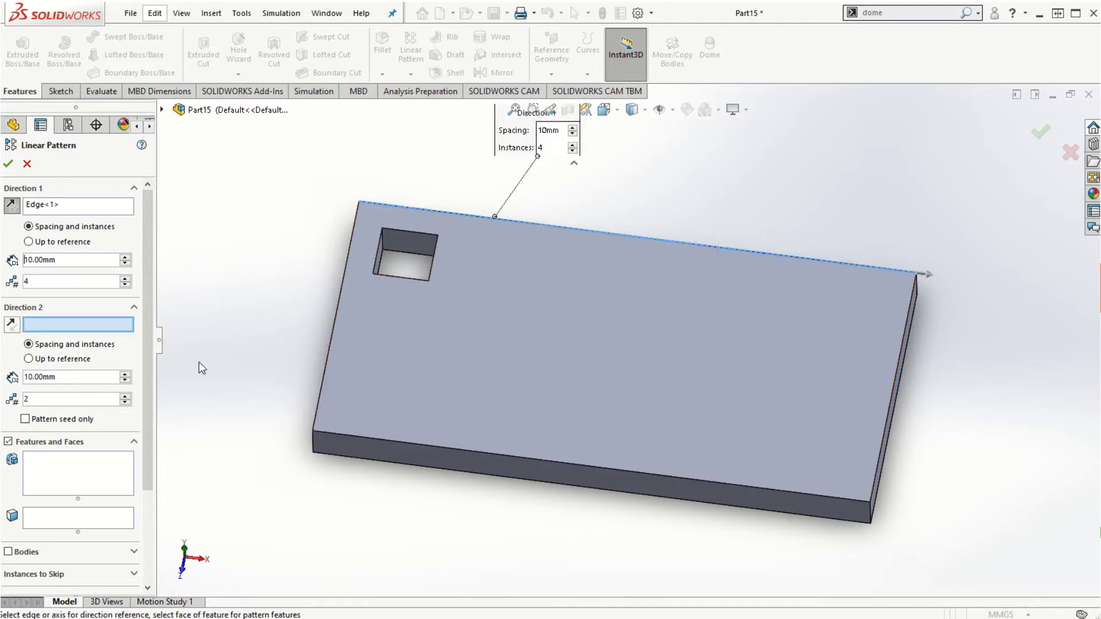
{"action": "left_click", "coordinate": [331, 337]}
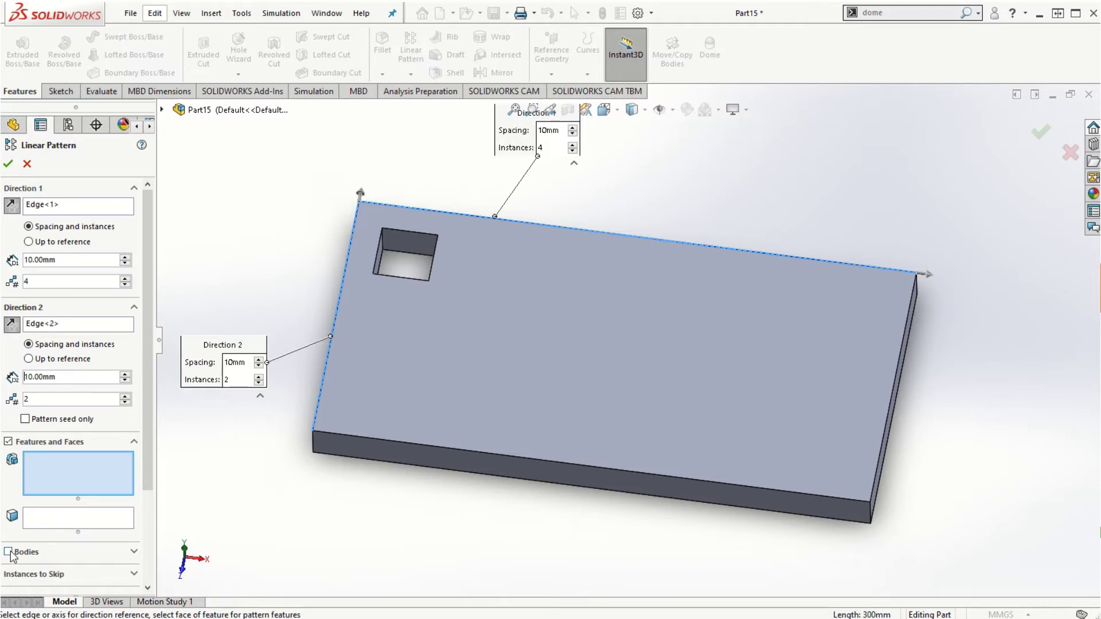
{"action": "scroll", "coordinate": [9, 557], "scroll_direction": "down", "scroll_amount": 2}
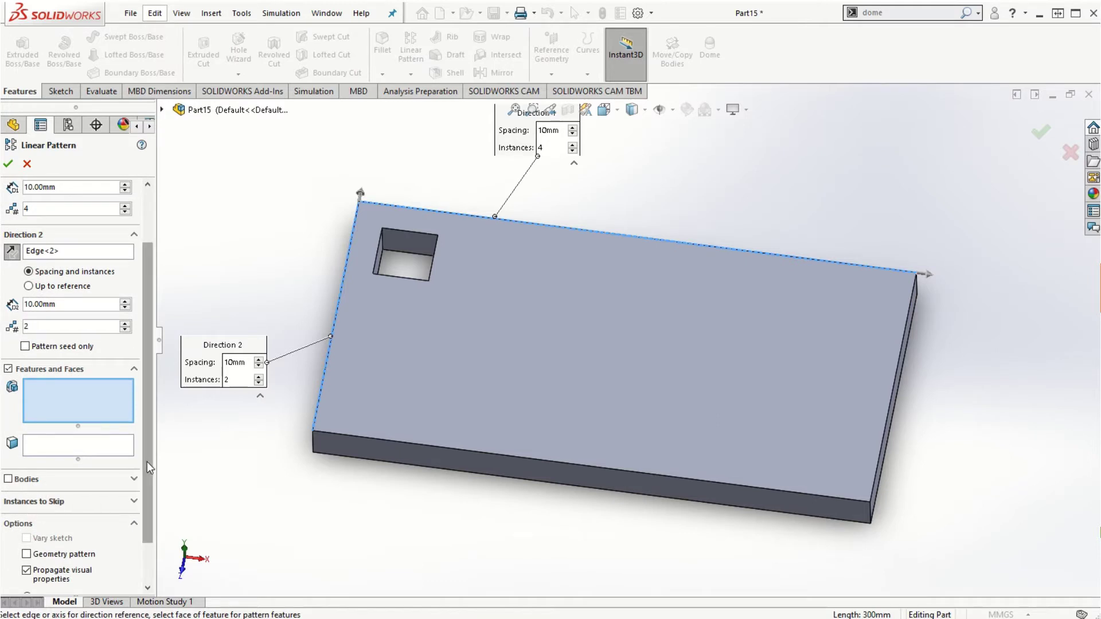
{"action": "scroll", "coordinate": [140, 465], "scroll_direction": "up", "scroll_amount": 3}
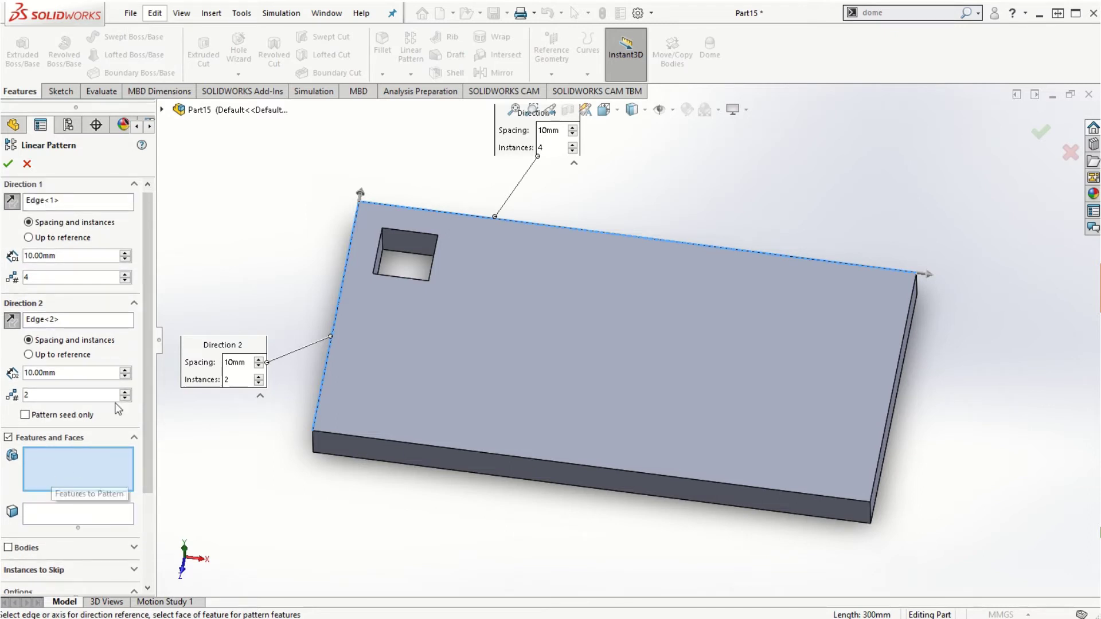
Step: Pattern Cut-Extrude1 along Direction 1 at 50 mm spacing with 5 instances
{"action": "left_click", "coordinate": [163, 110]}
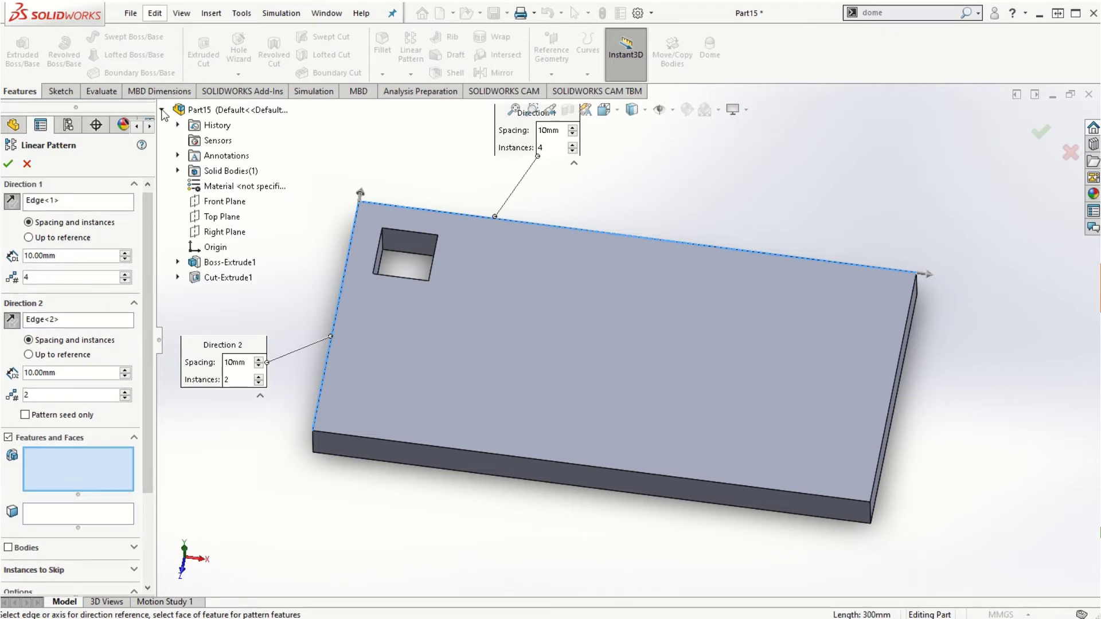
{"action": "left_click", "coordinate": [220, 278]}
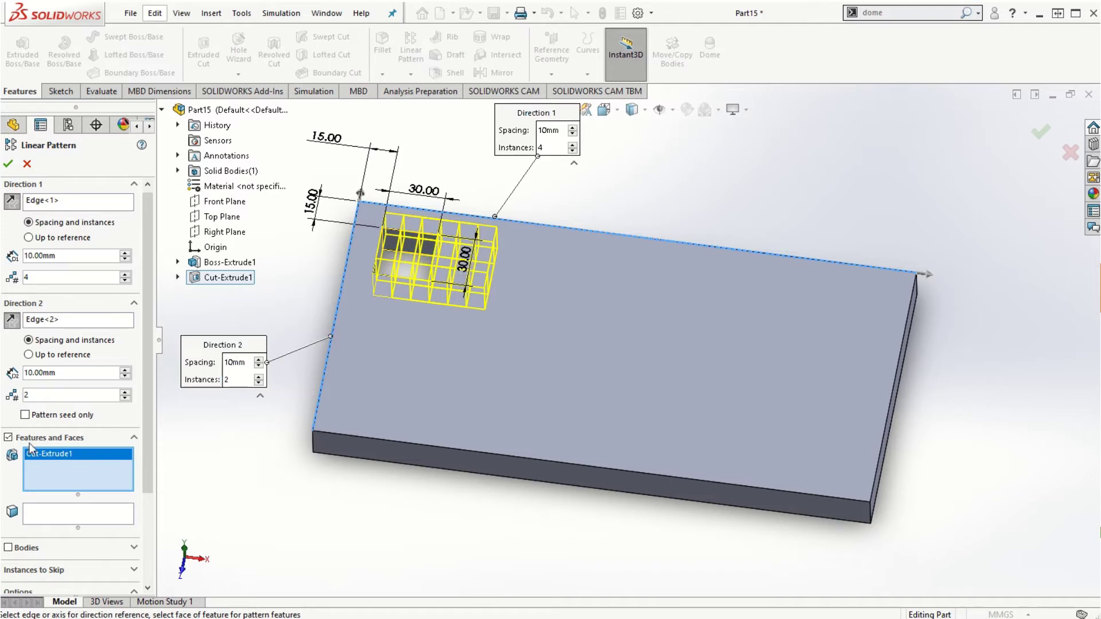
{"action": "left_click", "coordinate": [124, 253]}
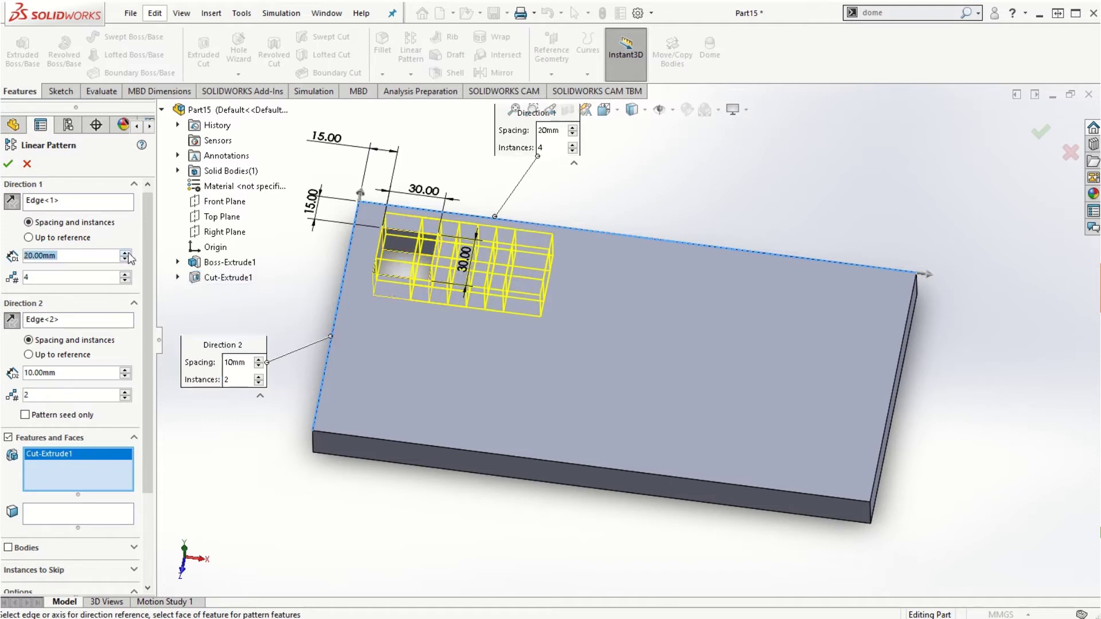
{"action": "left_click", "coordinate": [124, 253]}
{"action": "left_click", "coordinate": [125, 253]}
{"action": "left_click", "coordinate": [124, 253]}
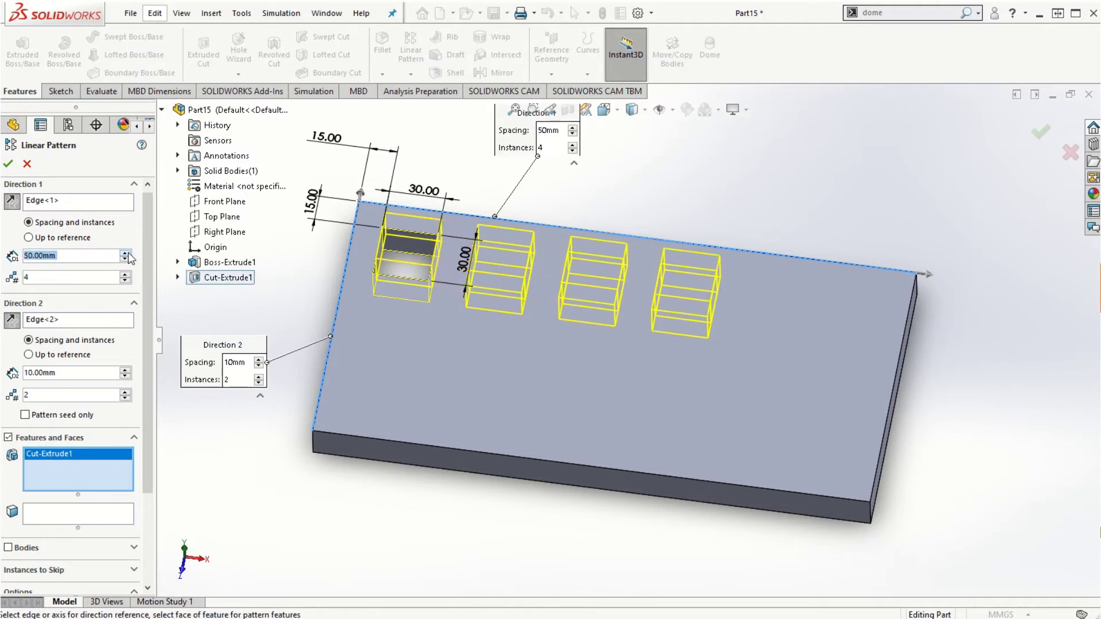
{"action": "left_click", "coordinate": [126, 253]}
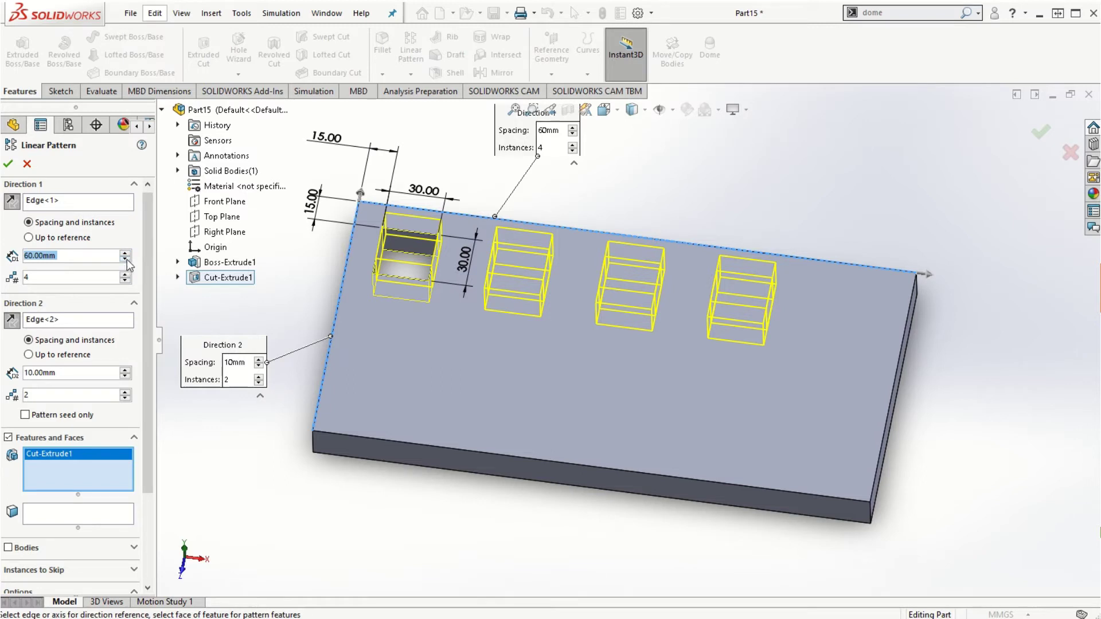
{"action": "left_click", "coordinate": [125, 259]}
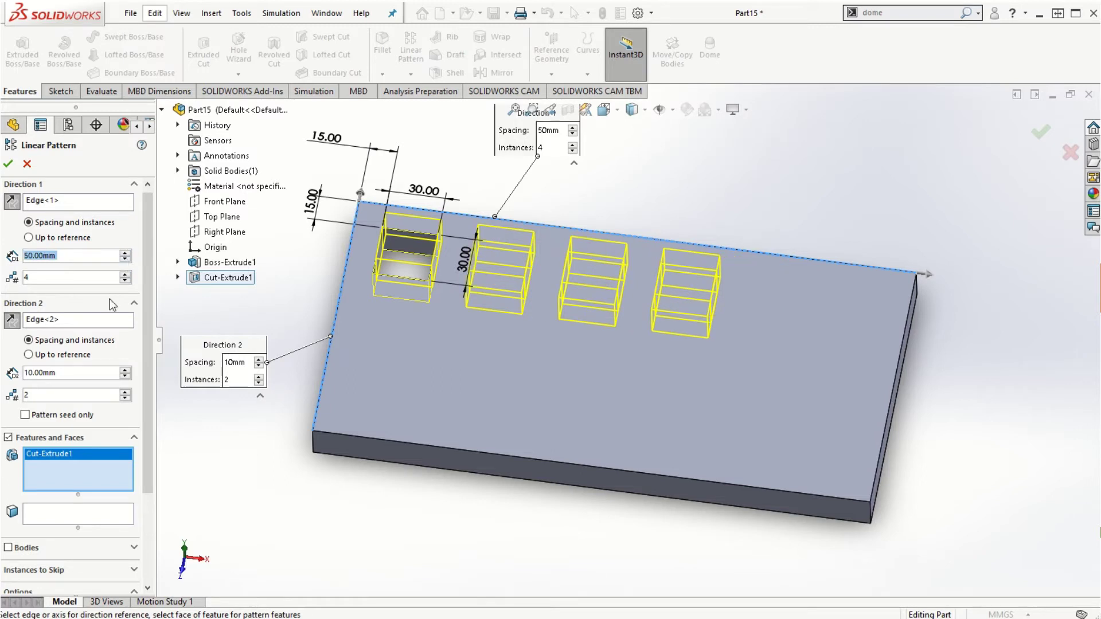
{"action": "left_click", "coordinate": [125, 275]}
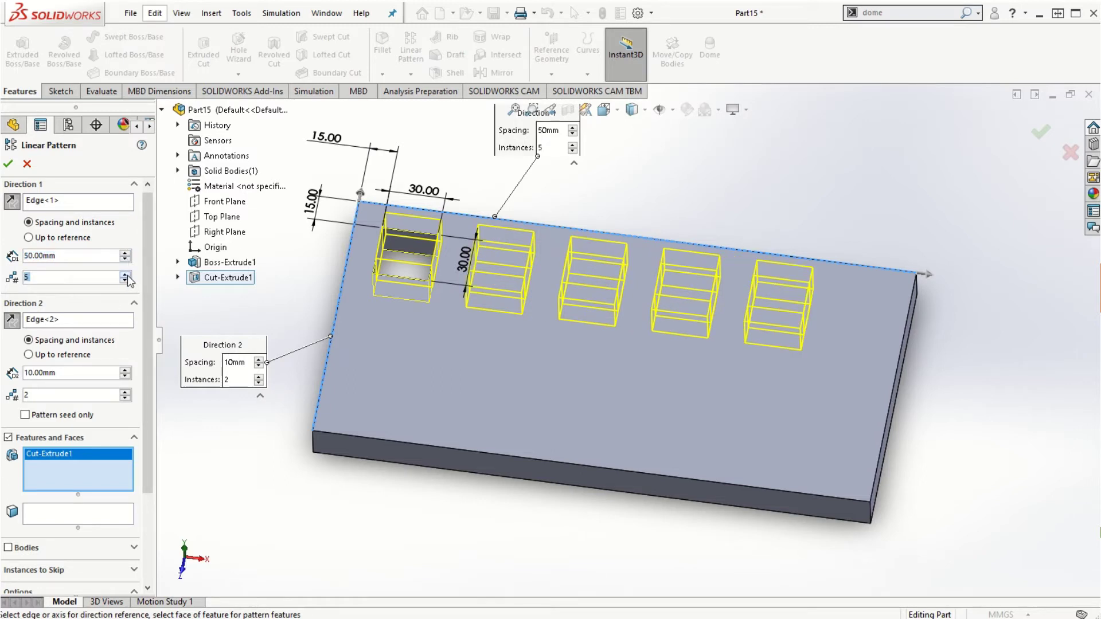
Step: Set Direction 2 to 60 mm spacing, reversed onto the plate, and accept the pattern
{"action": "left_click", "coordinate": [125, 370]}
{"action": "left_click", "coordinate": [125, 371]}
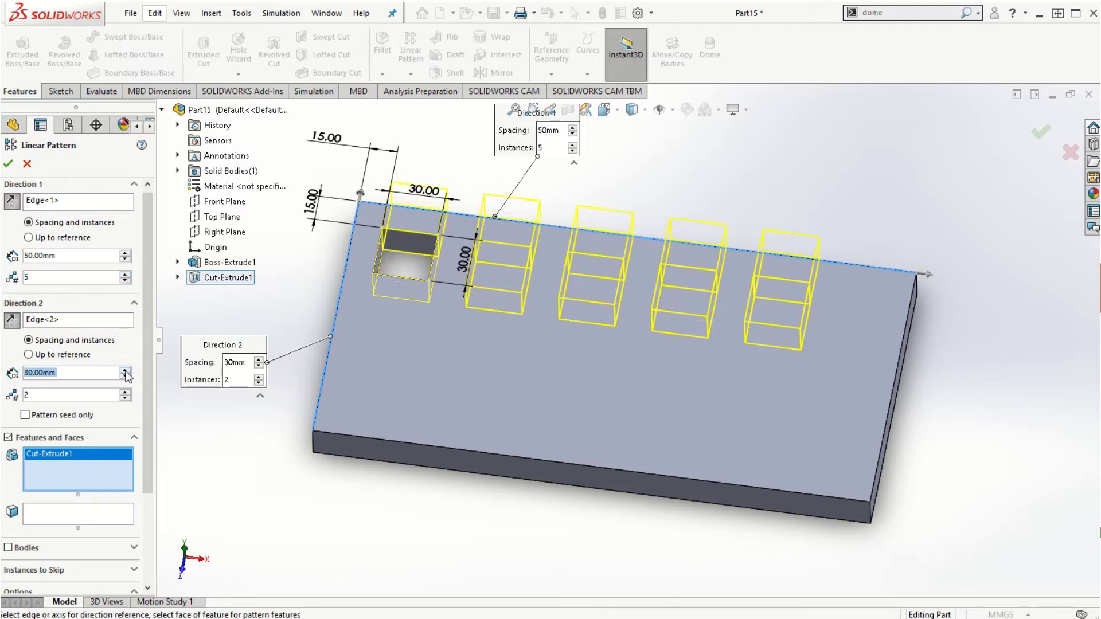
{"action": "left_click", "coordinate": [125, 370]}
{"action": "left_click", "coordinate": [125, 371]}
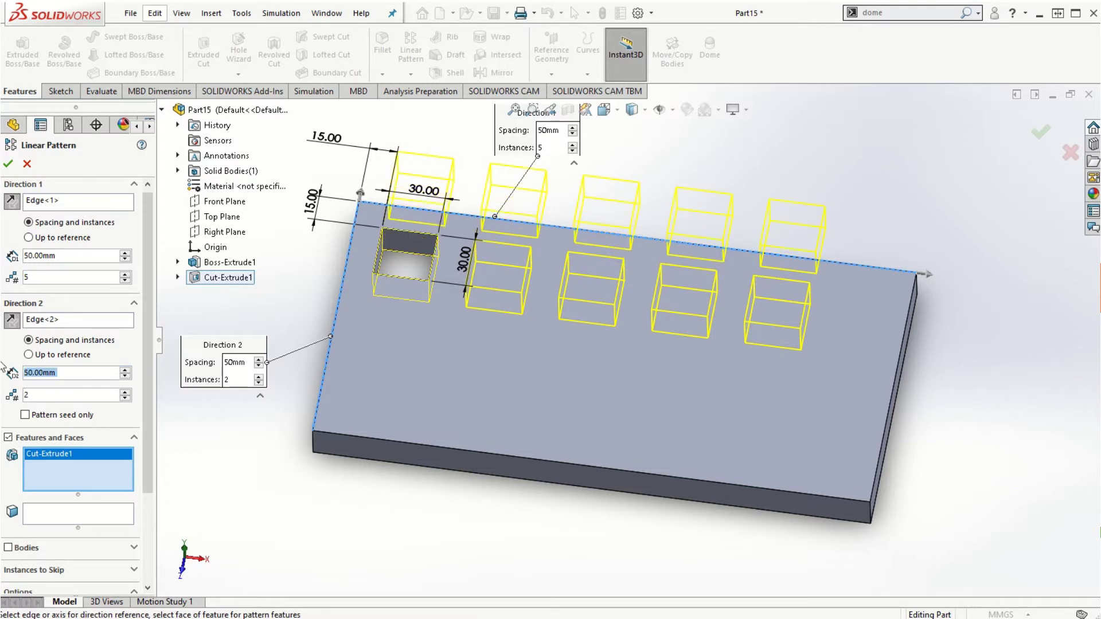
{"action": "left_click", "coordinate": [12, 322]}
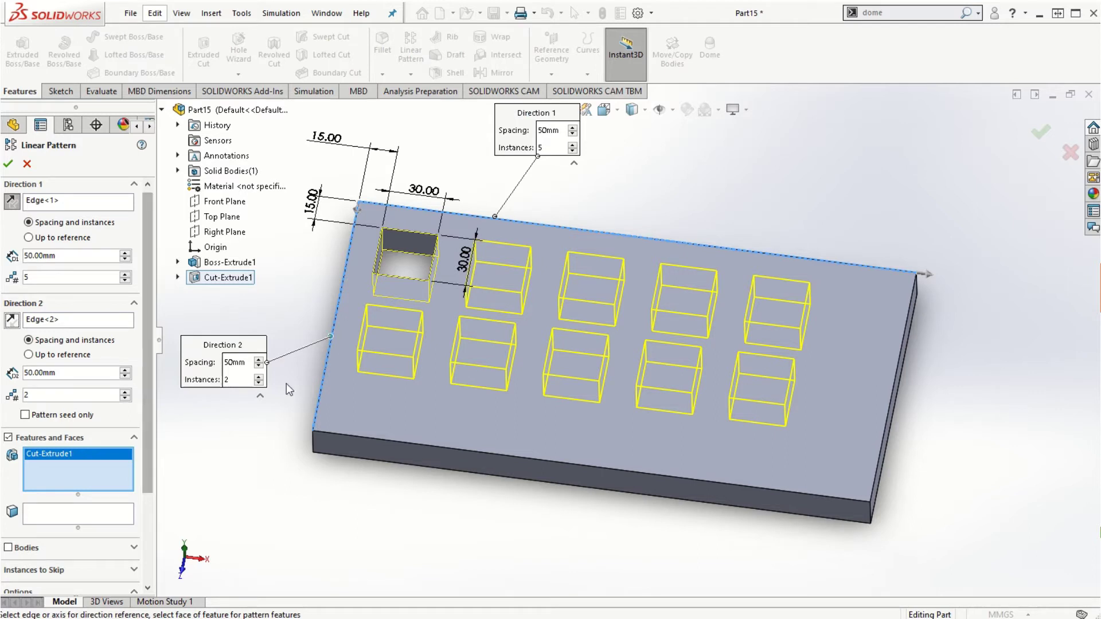
{"action": "left_click", "coordinate": [125, 370]}
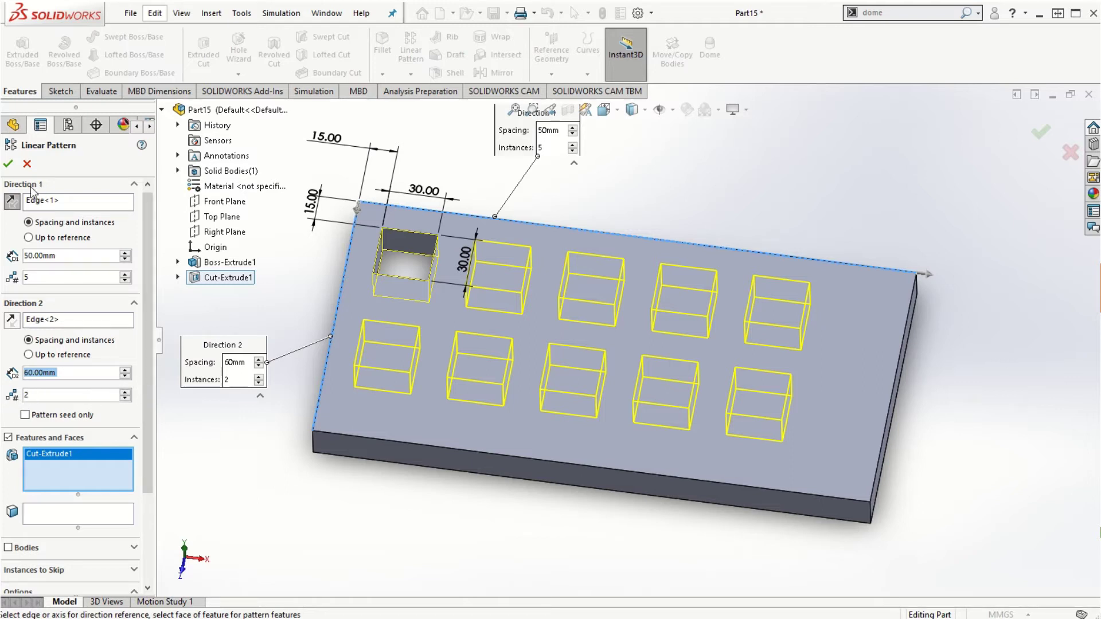
{"action": "left_click", "coordinate": [9, 166]}
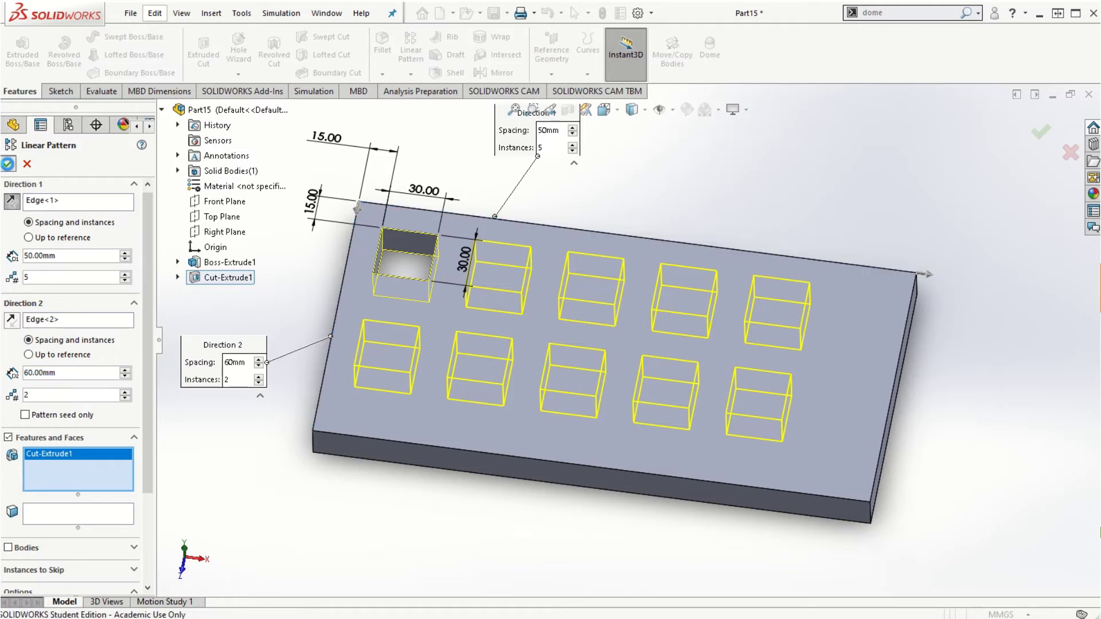
Step: Inspect the ten-hole plate from several angles, deselect, and open the File menu
{"action": "scroll", "coordinate": [787, 408], "scroll_direction": "down", "scroll_amount": 2}
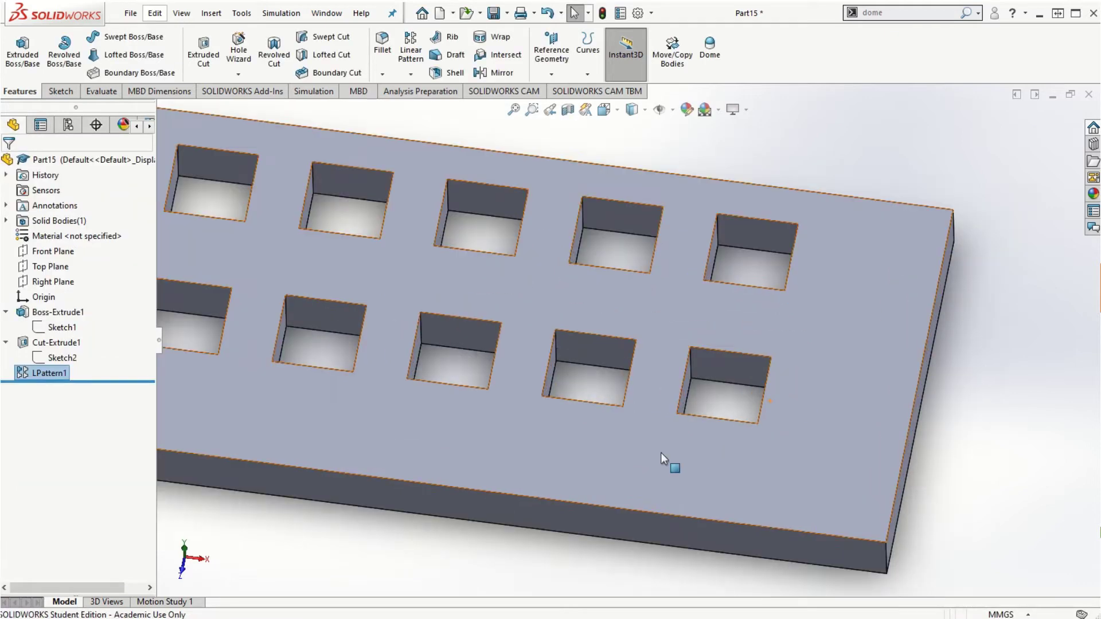
{"action": "scroll", "coordinate": [658, 459], "scroll_direction": "up", "scroll_amount": 3}
{"action": "middle_click_drag", "start_coordinate": [449, 467], "coordinate": [281, 476]}
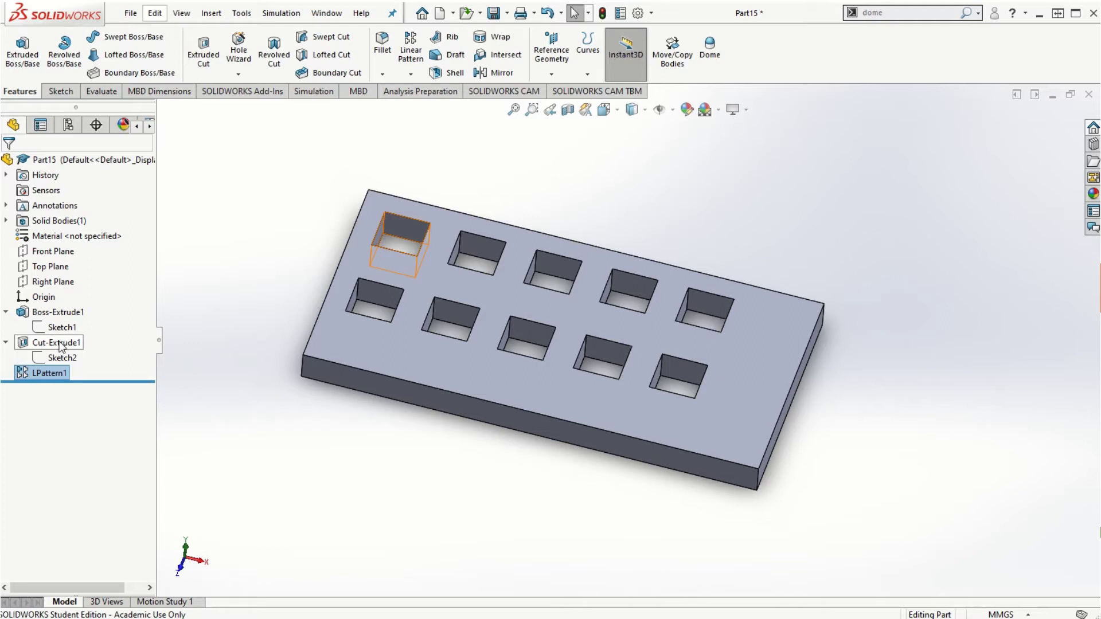
{"action": "left_click", "coordinate": [412, 457]}
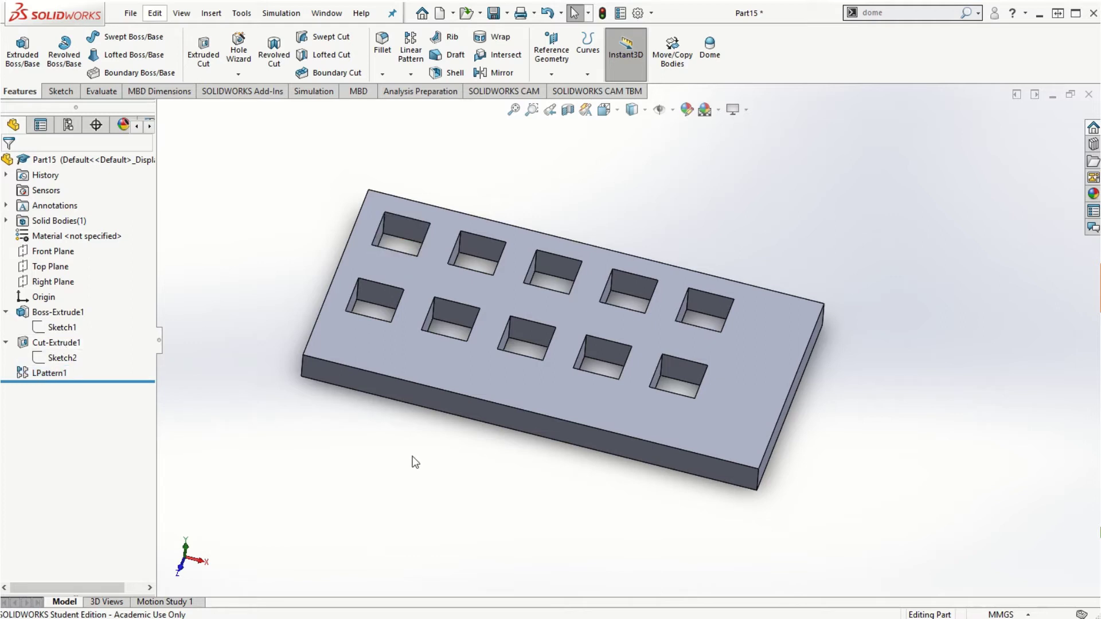
{"action": "scroll", "coordinate": [567, 335], "scroll_direction": "down", "scroll_amount": 2}
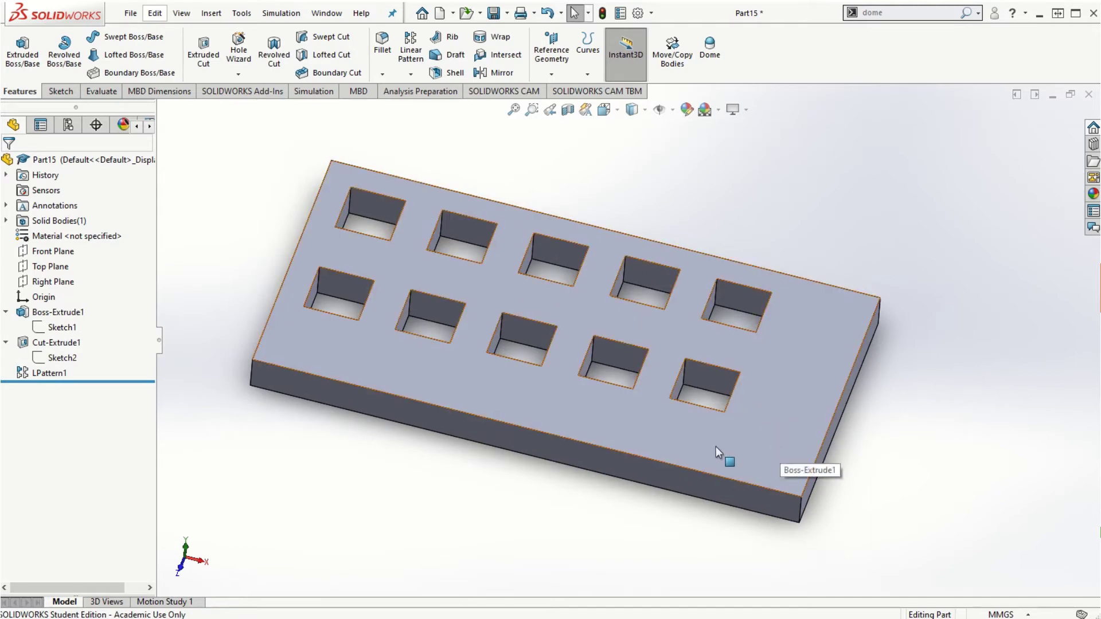
{"action": "scroll", "coordinate": [716, 446], "scroll_direction": "up", "scroll_amount": 2}
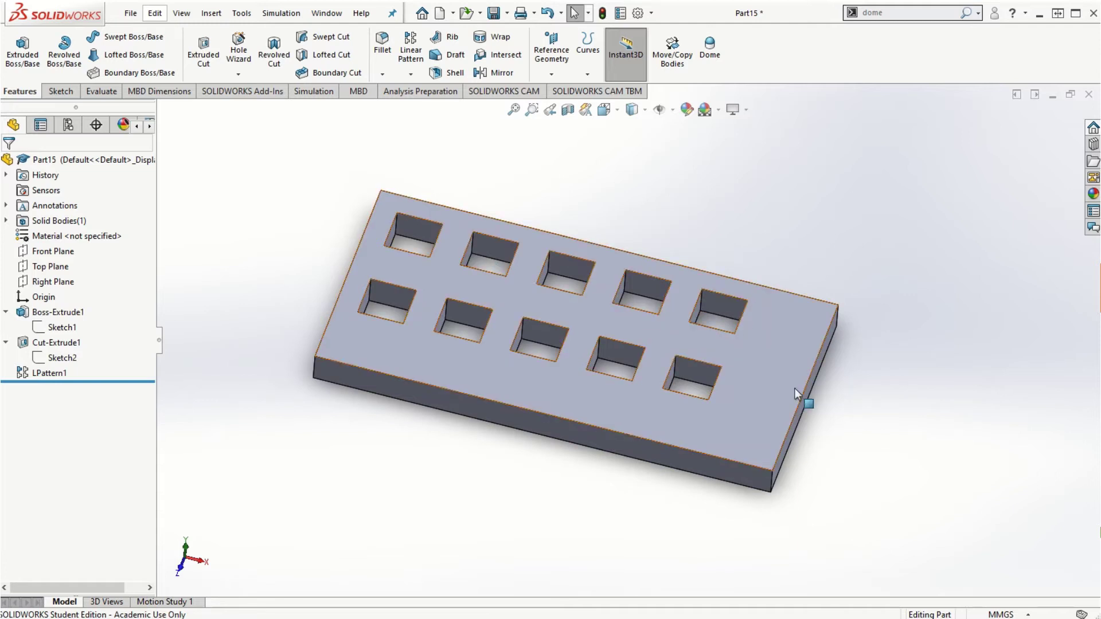
{"action": "left_click", "coordinate": [131, 13]}
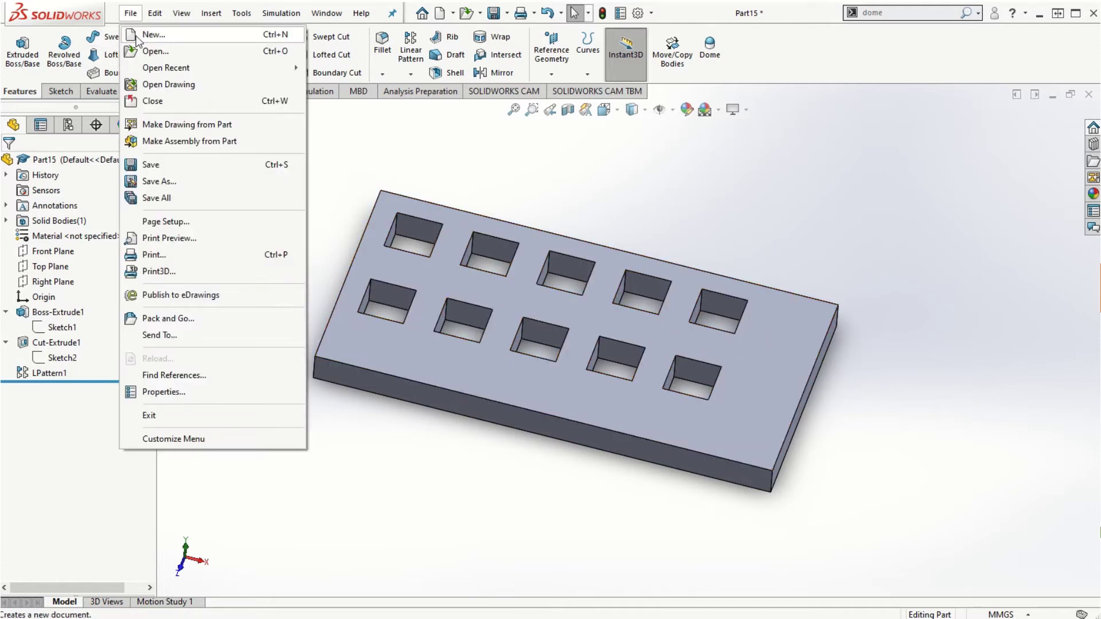
Step: Create a new part and draw a center rectangle at the origin on the Top Plane
{"action": "left_click", "coordinate": [138, 35]}
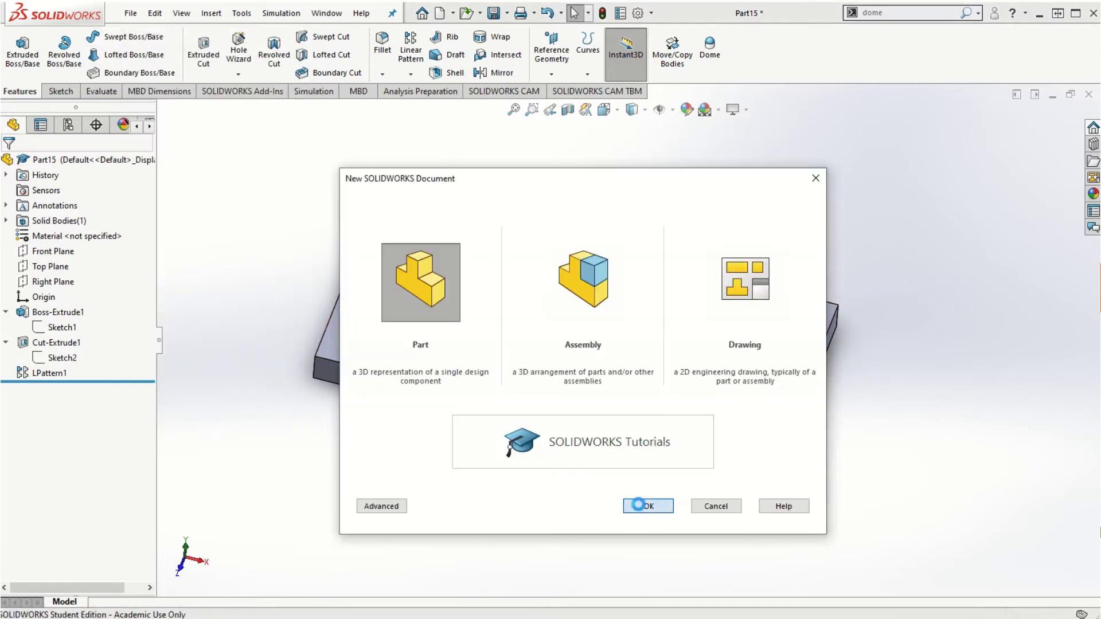
{"action": "left_click", "coordinate": [637, 504]}
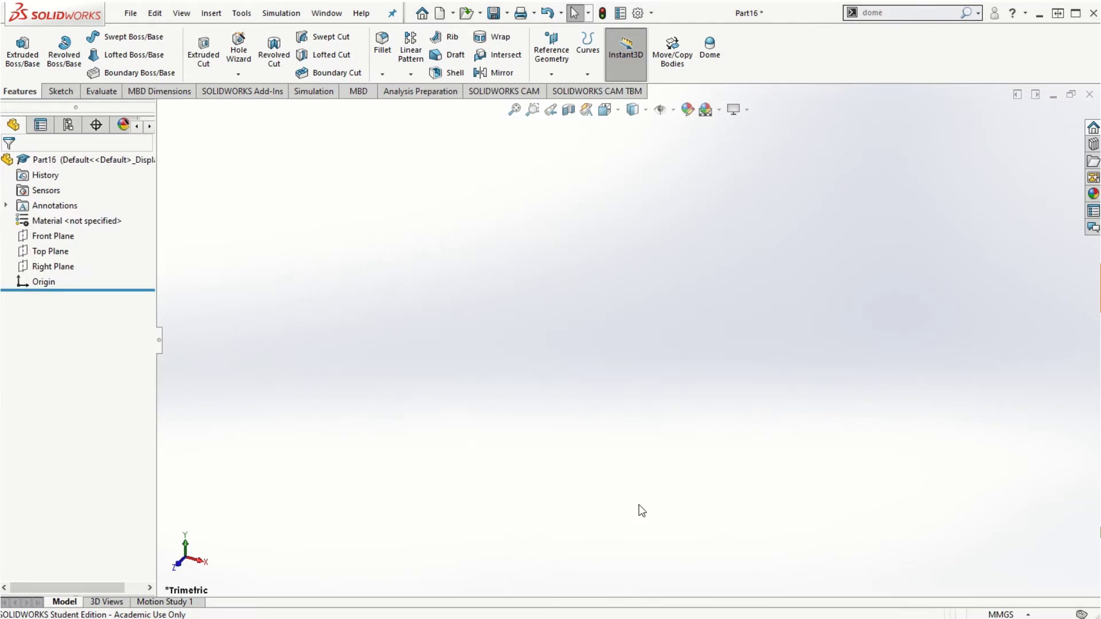
{"action": "left_click", "coordinate": [52, 252]}
{"action": "left_click", "coordinate": [52, 236]}
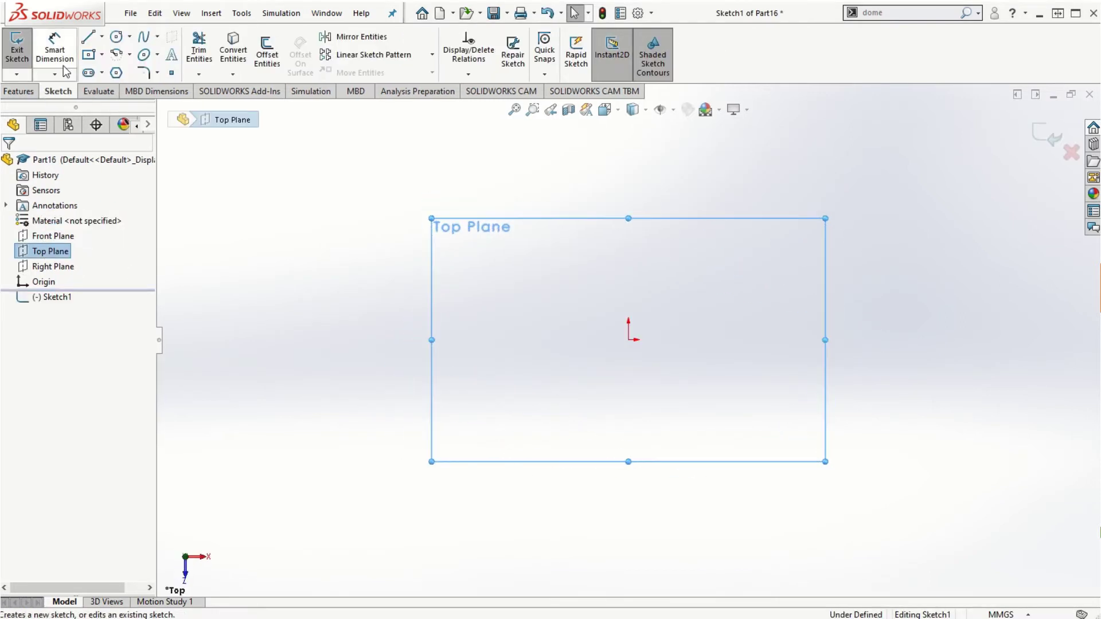
{"action": "left_click", "coordinate": [89, 55]}
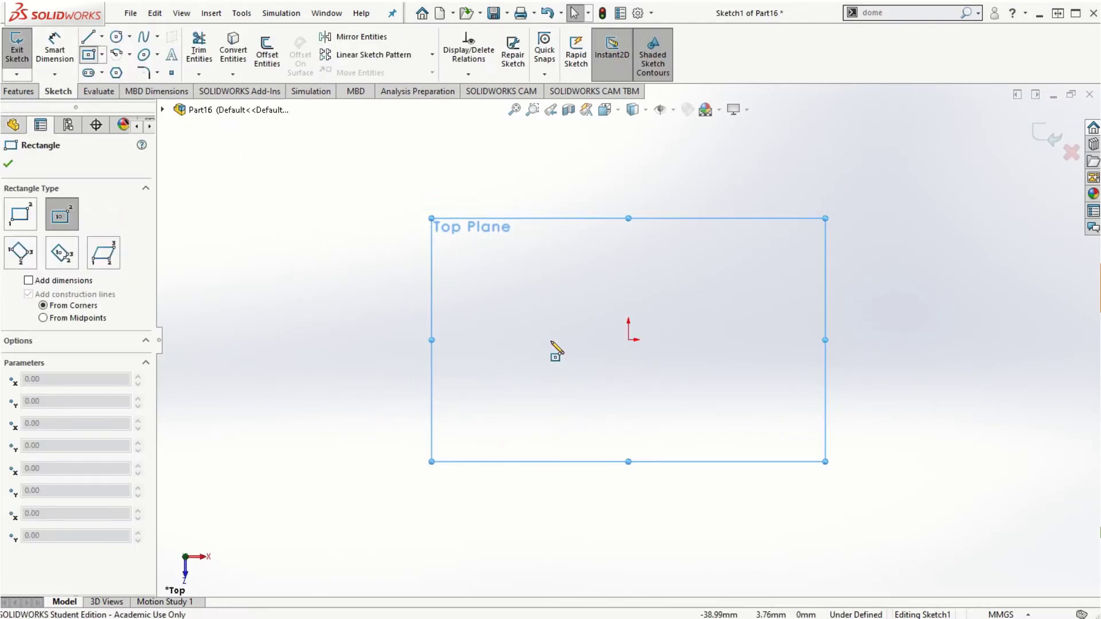
{"action": "left_click", "coordinate": [628, 340]}
{"action": "left_click", "coordinate": [924, 480]}
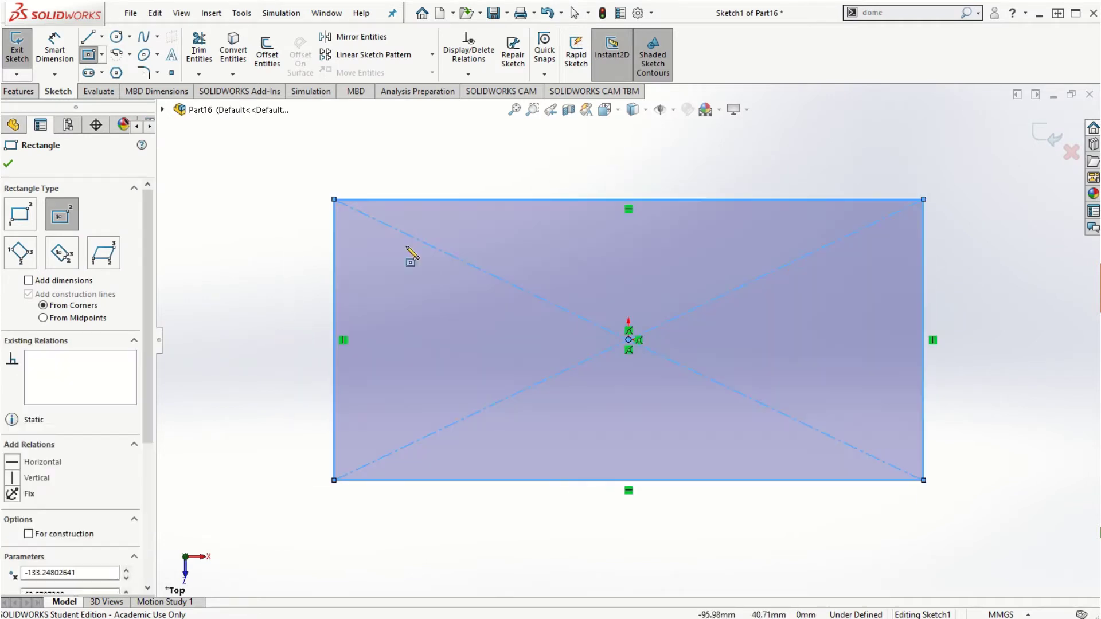
Step: Dimension the rectangle 300 mm wide and 150 mm tall
{"action": "left_click", "coordinate": [55, 52]}
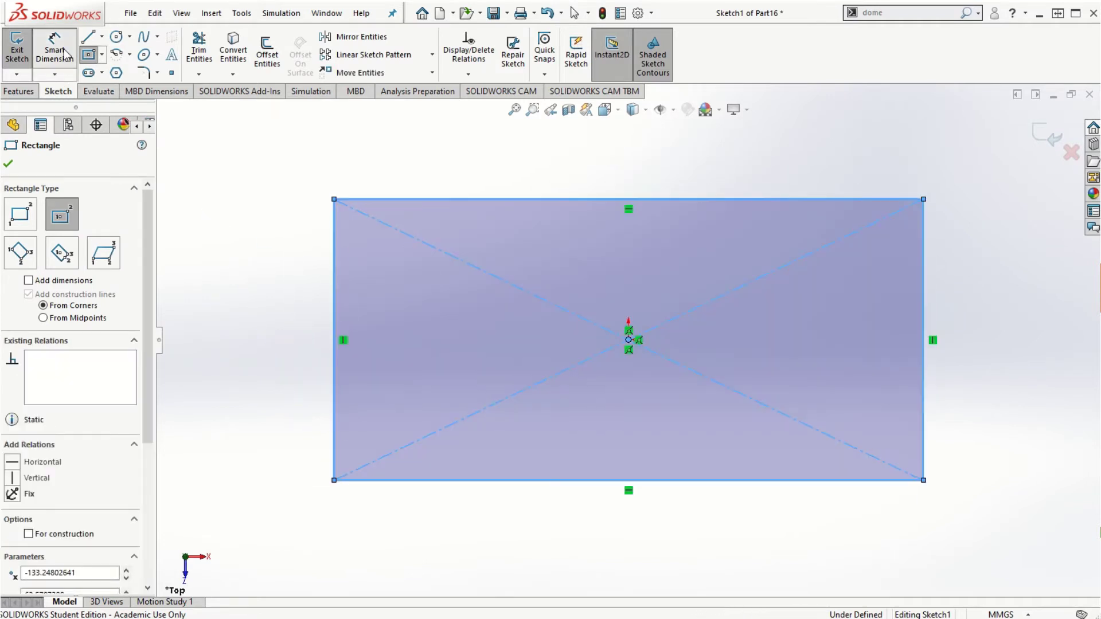
{"action": "left_click", "coordinate": [573, 199]}
{"action": "left_click", "coordinate": [611, 177]}
{"action": "type", "text": "300"}
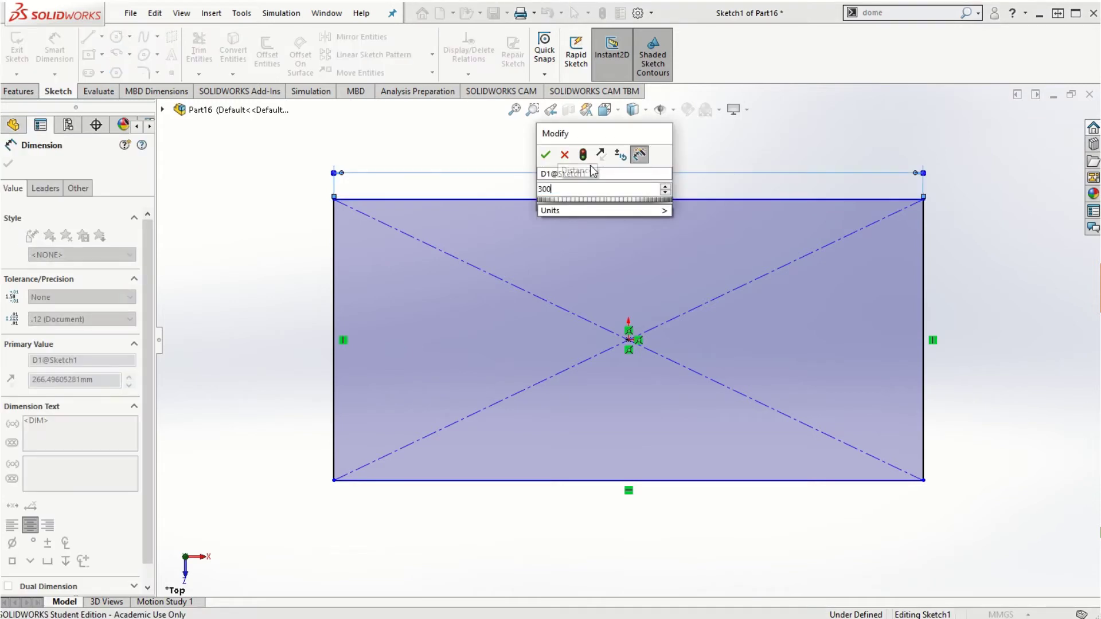
{"action": "key", "text": "Return"}
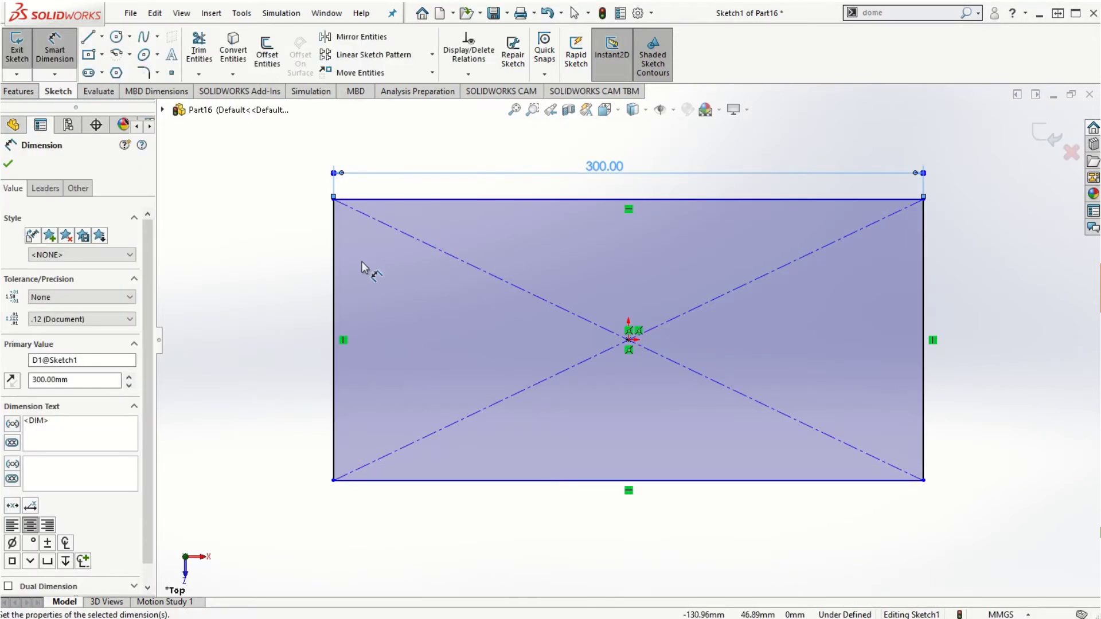
{"action": "left_click", "coordinate": [334, 312]}
{"action": "left_click", "coordinate": [315, 328]}
{"action": "type", "text": "150"}
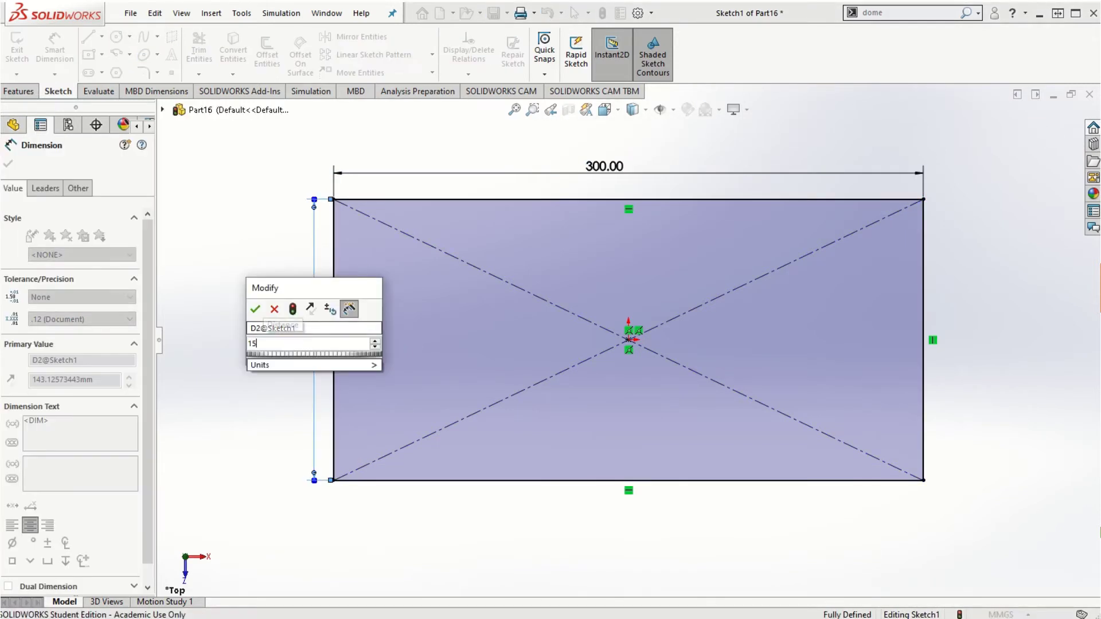
{"action": "key", "text": "Return"}
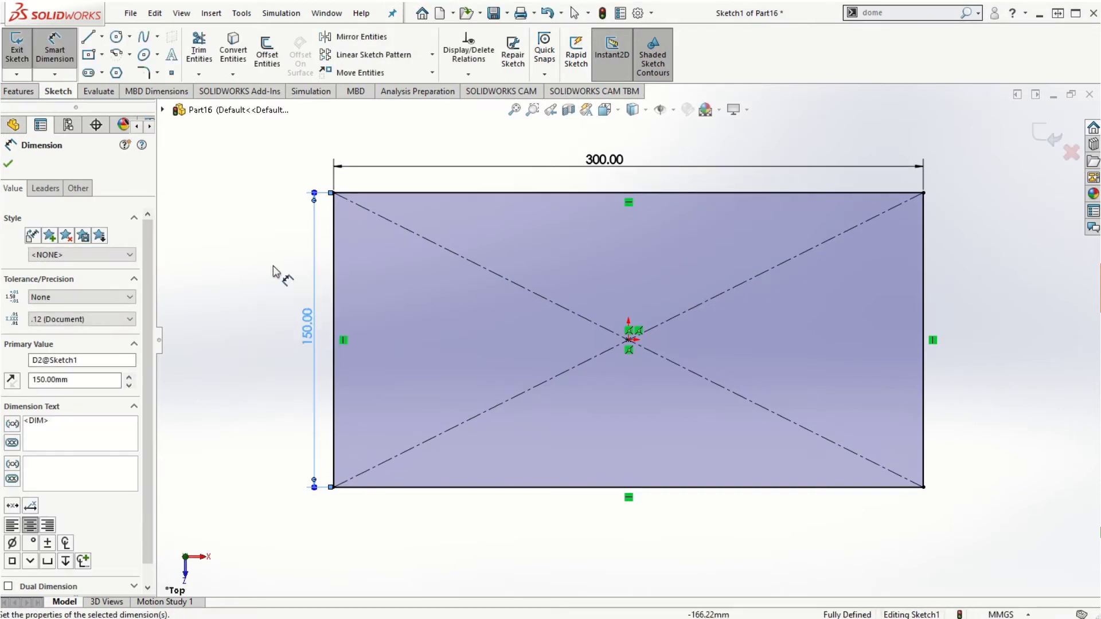
{"action": "left_click", "coordinate": [8, 163]}
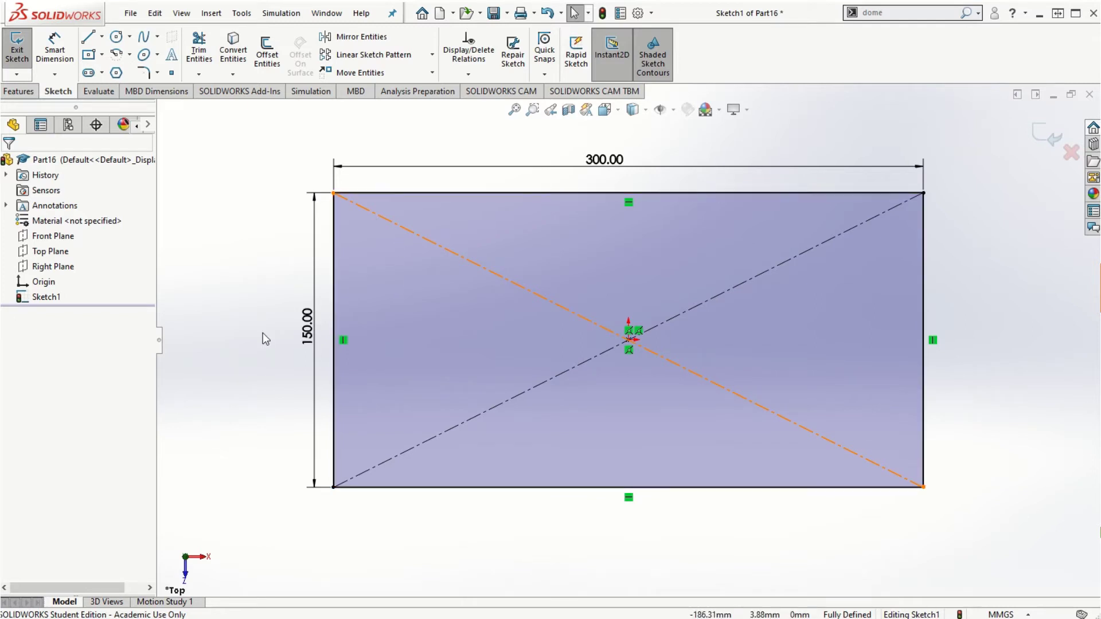
Step: Draw a small center rectangle near the top-left corner and size it 30 × 30 mm
{"action": "left_click", "coordinate": [89, 55]}
{"action": "left_click", "coordinate": [393, 237]}
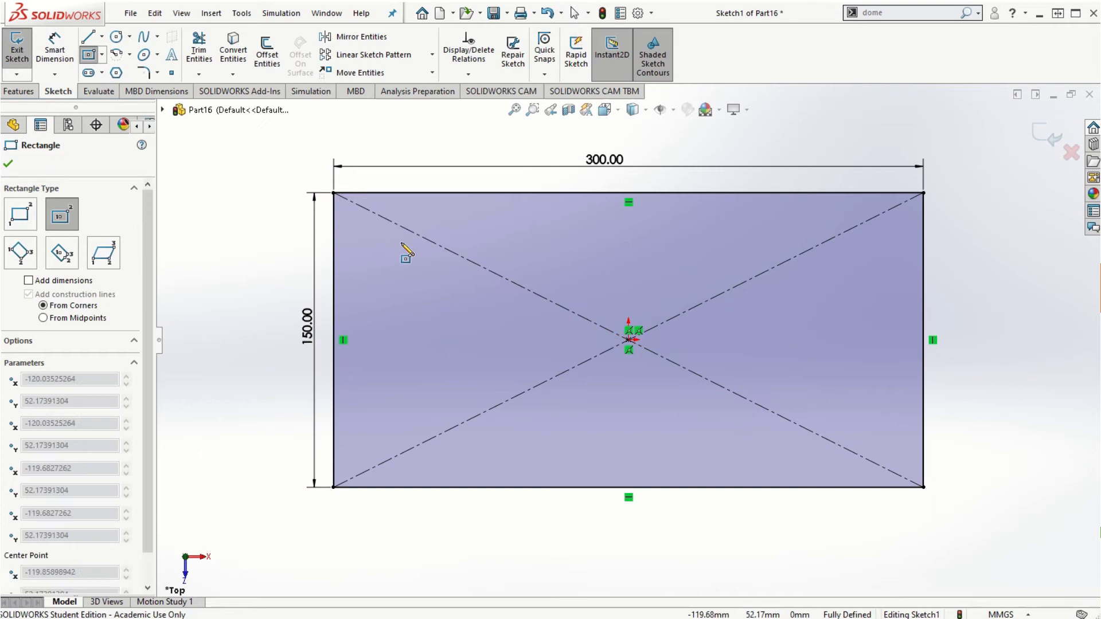
{"action": "left_click", "coordinate": [428, 258]}
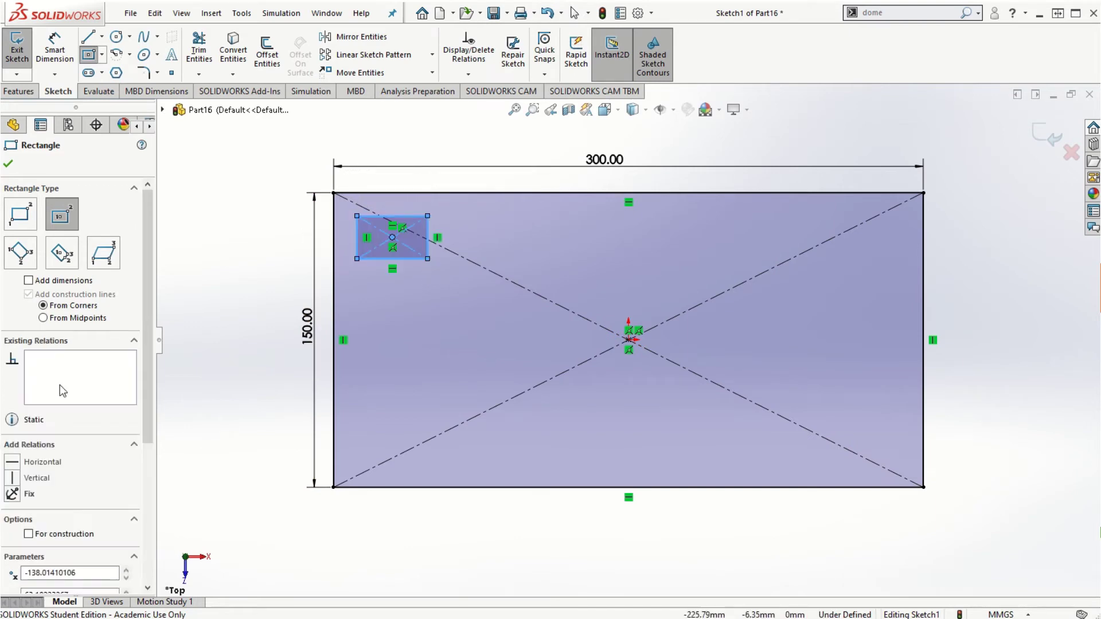
{"action": "key", "text": "d"}
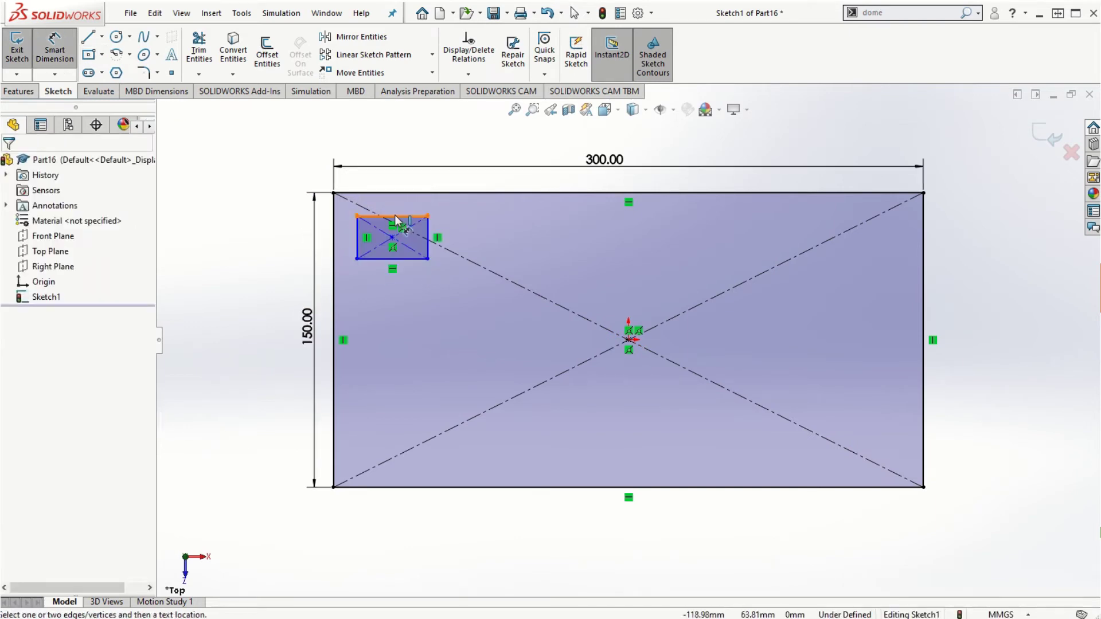
{"action": "left_click", "coordinate": [393, 217]}
{"action": "left_click", "coordinate": [396, 164]}
{"action": "type", "text": "30"}
{"action": "key", "text": "Return"}
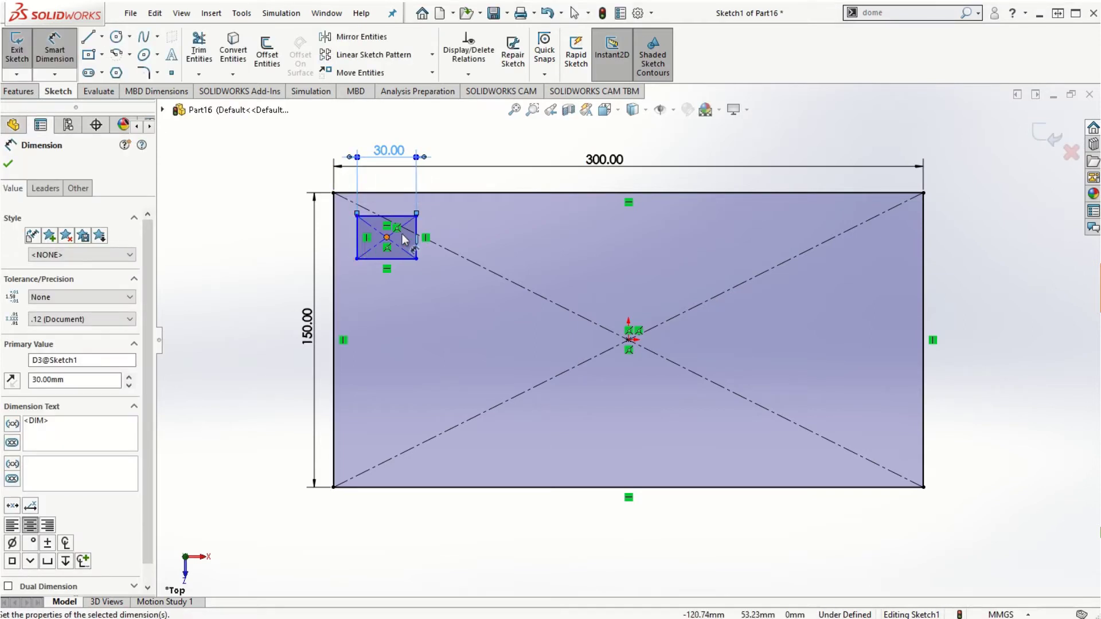
{"action": "left_click", "coordinate": [417, 241]}
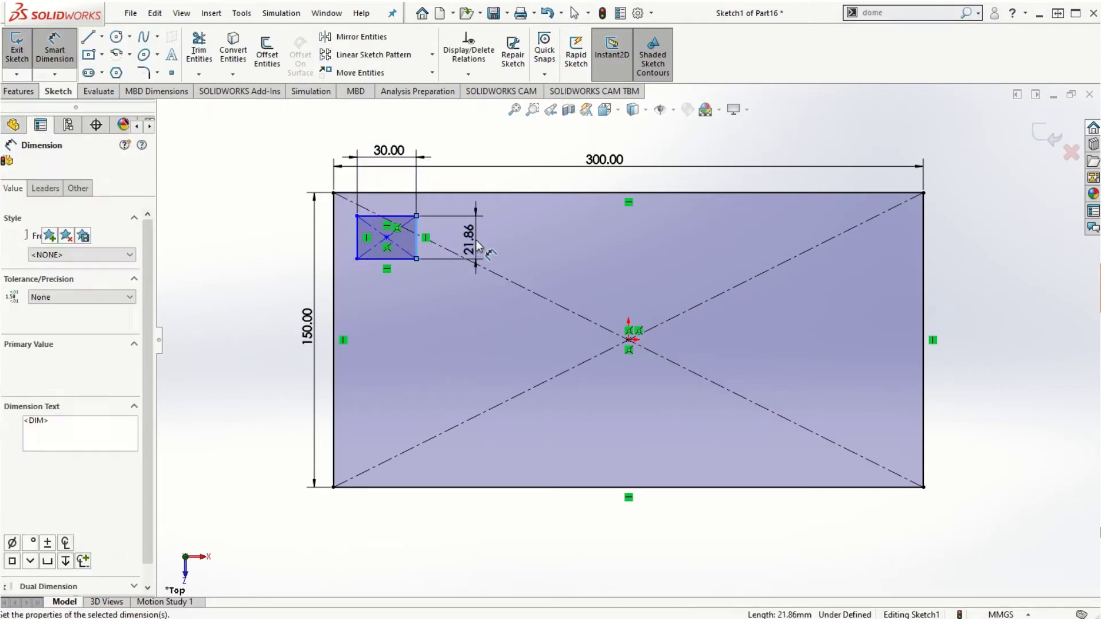
{"action": "left_click", "coordinate": [476, 240]}
{"action": "type", "text": "30"}
{"action": "key", "text": "Return"}
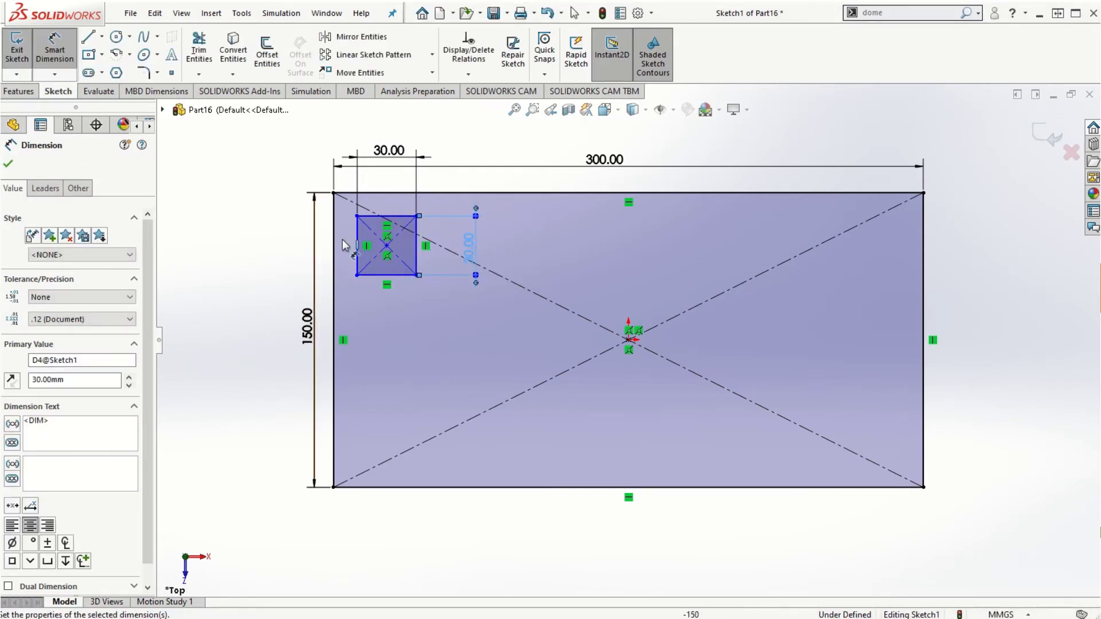
Step: Offset the square 15 mm from the rectangle's left and top edges and close the sketch
{"action": "left_click", "coordinate": [335, 262]}
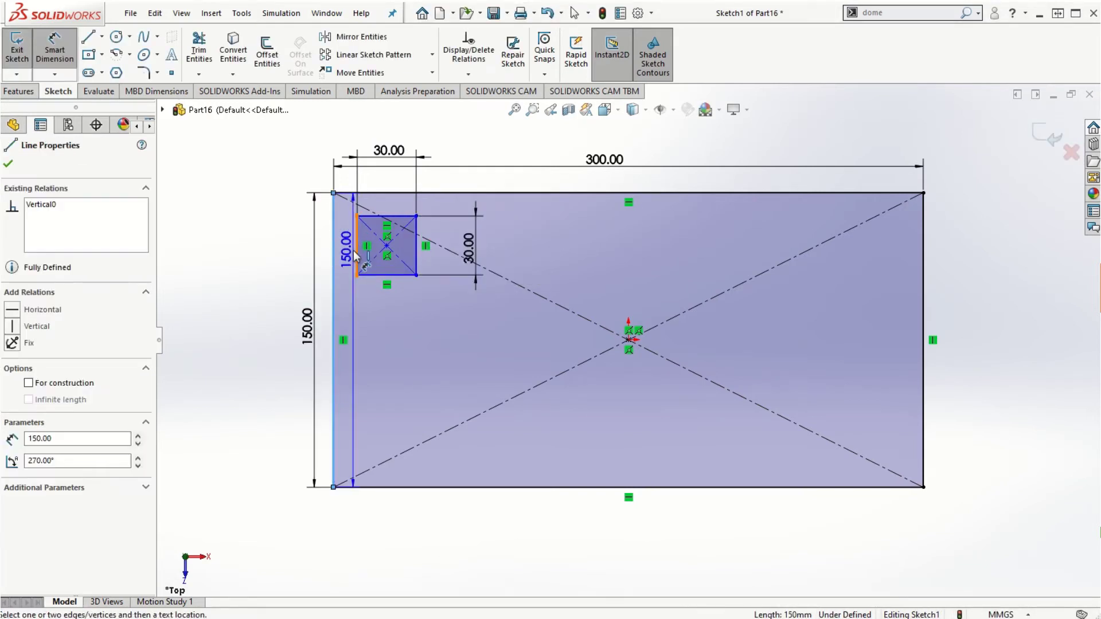
{"action": "left_click", "coordinate": [358, 253]}
{"action": "left_click", "coordinate": [274, 246]}
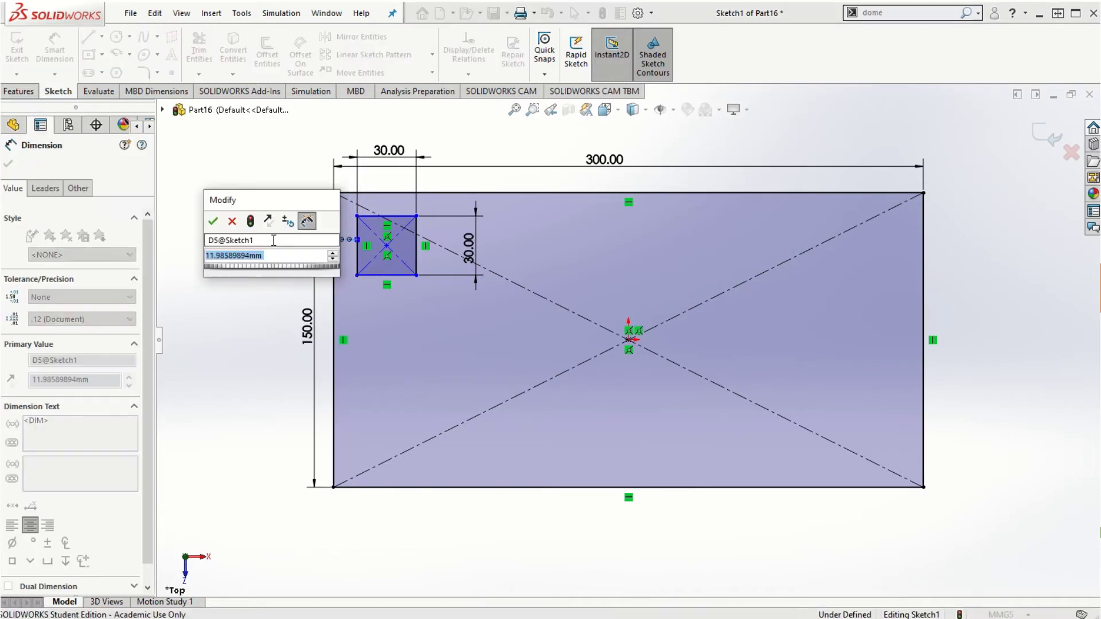
{"action": "type", "text": "15"}
{"action": "key", "text": "Return"}
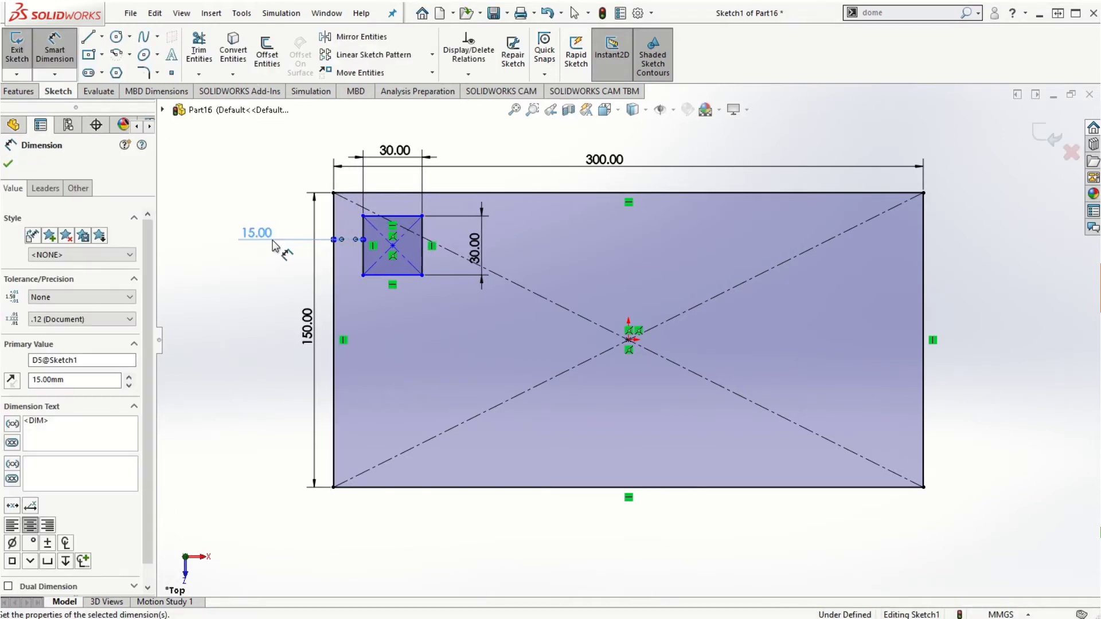
{"action": "left_click", "coordinate": [395, 216]}
{"action": "left_click", "coordinate": [401, 194]}
{"action": "left_click", "coordinate": [275, 190]}
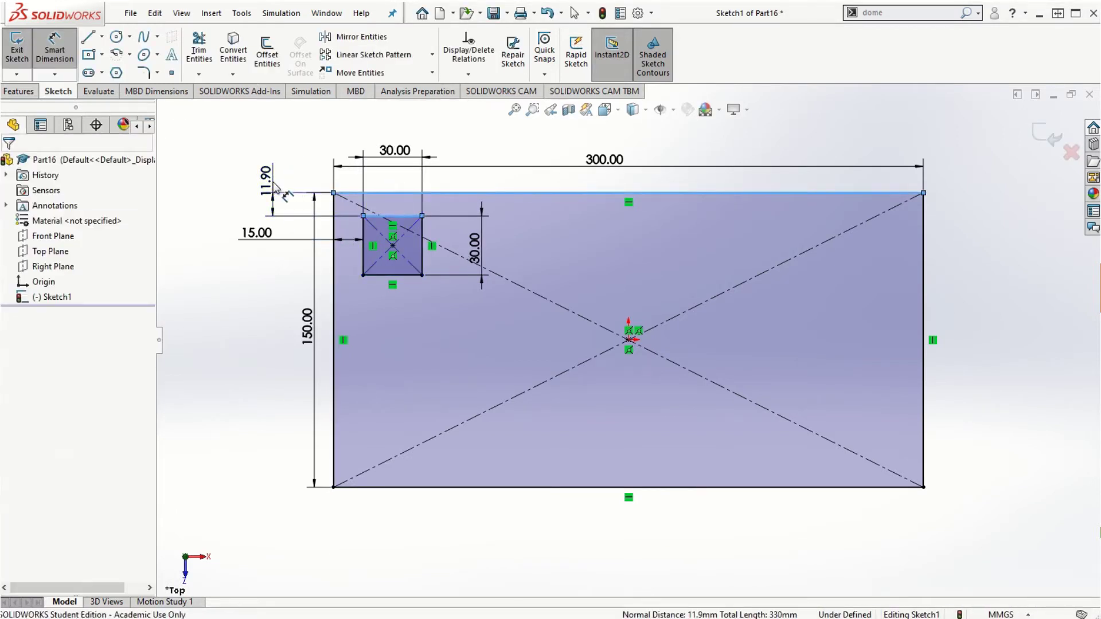
{"action": "type", "text": "15"}
{"action": "key", "text": "Return"}
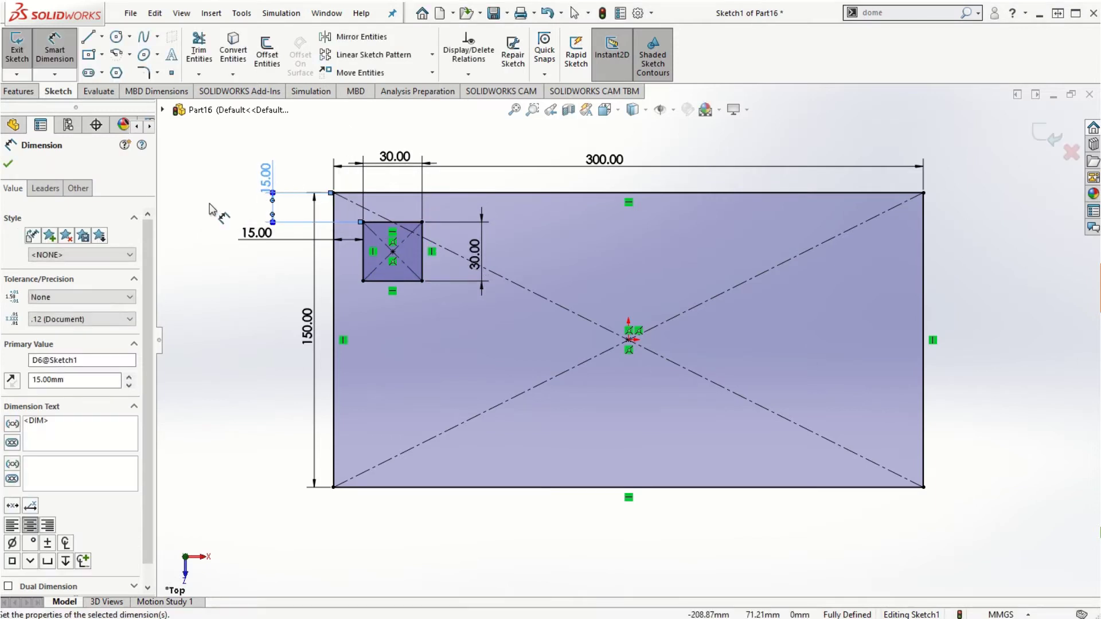
{"action": "left_click", "coordinate": [9, 165]}
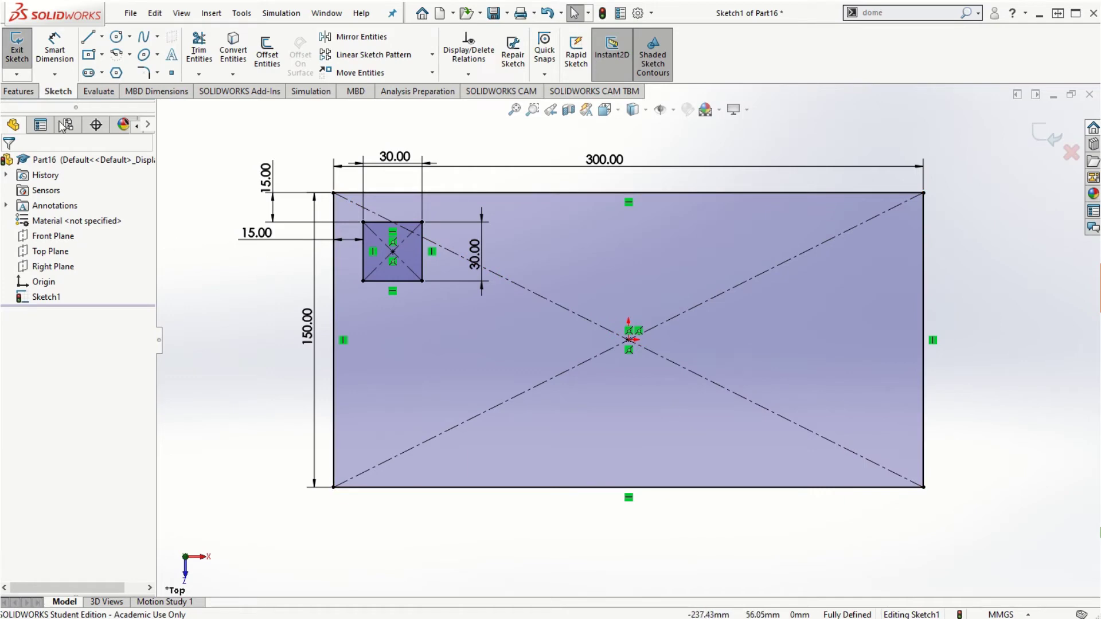
{"action": "left_click", "coordinate": [19, 91]}
Step: Extrude the sketch 20 mm into a plate with one square opening and check its dimensions
{"action": "left_click", "coordinate": [22, 52]}
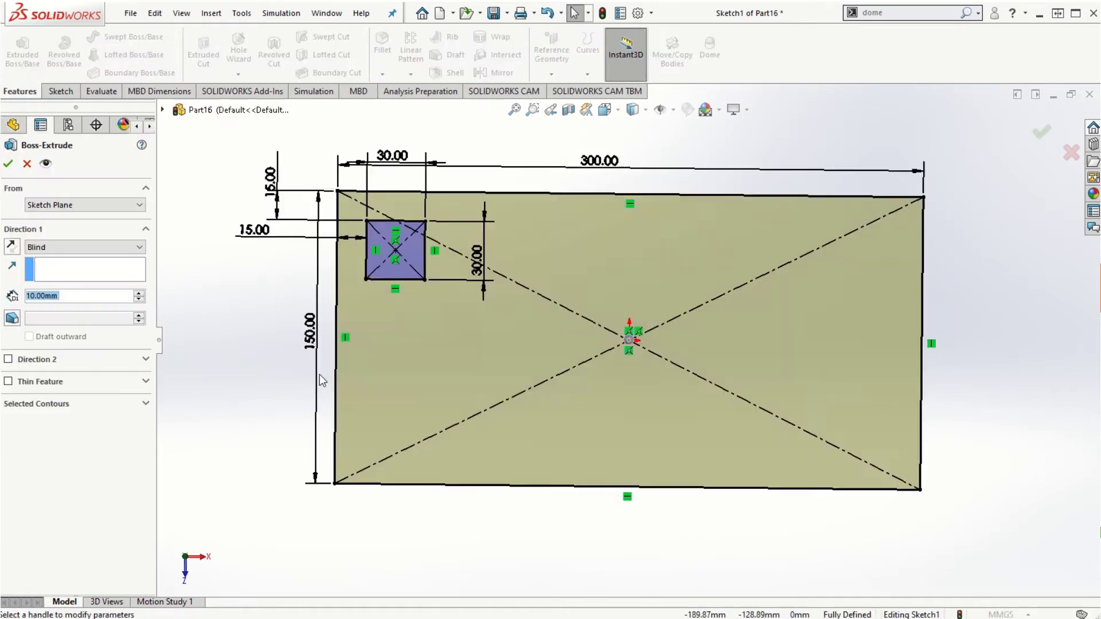
{"action": "left_click", "coordinate": [139, 293]}
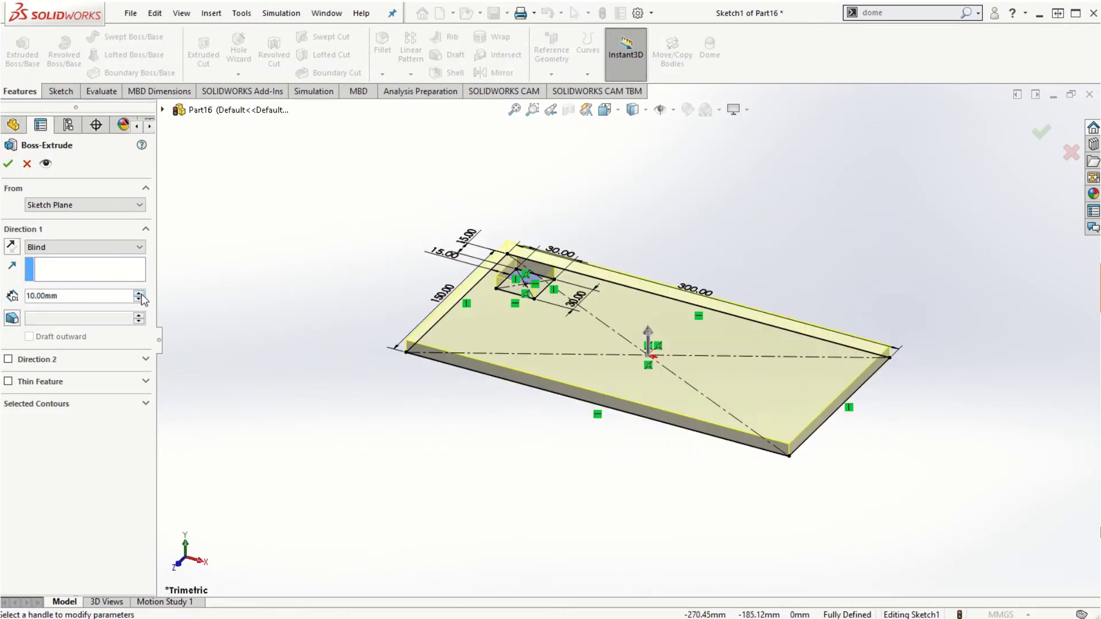
{"action": "left_click", "coordinate": [9, 163]}
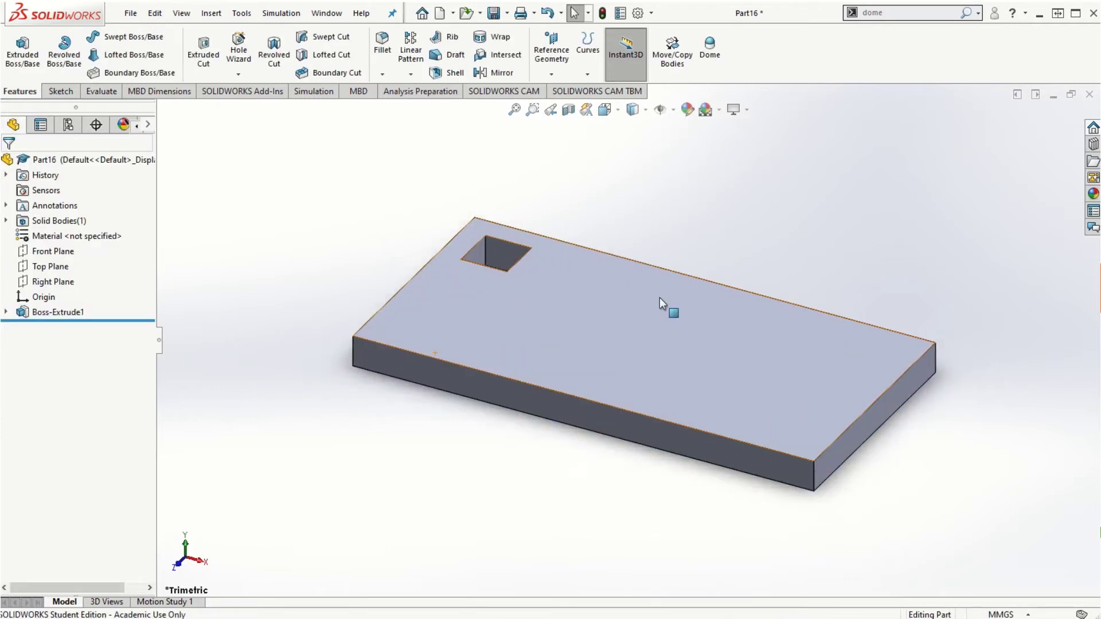
{"action": "middle_click_drag", "start_coordinate": [546, 472], "coordinate": [506, 520]}
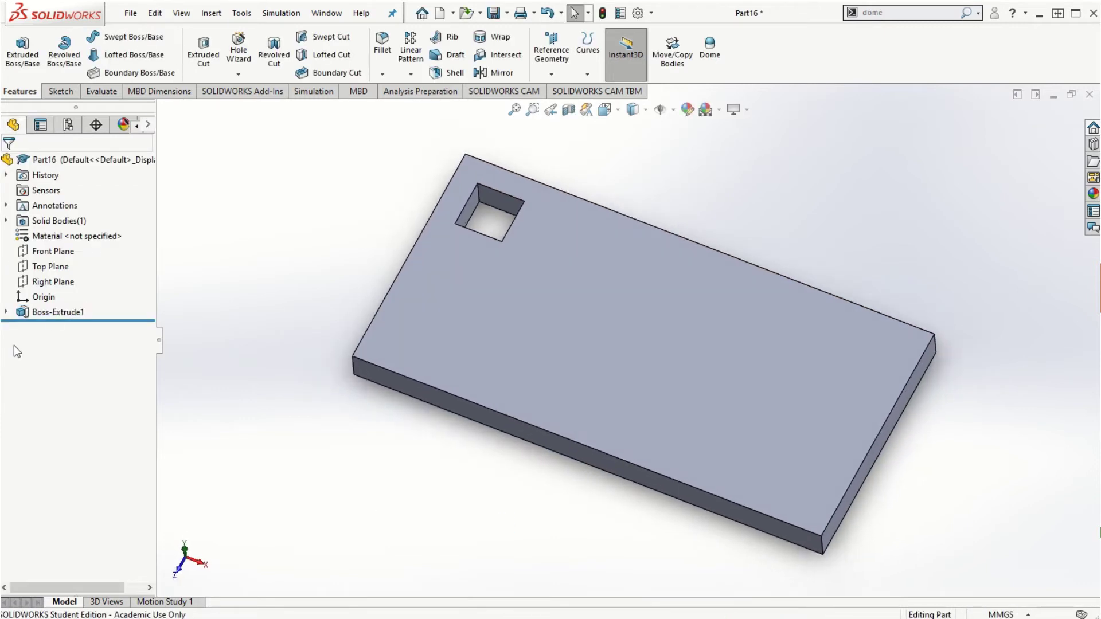
{"action": "left_click", "coordinate": [54, 313]}
{"action": "left_click", "coordinate": [508, 500]}
Step: Switch back to the Part15 ten-hole plate document
{"action": "scroll", "coordinate": [652, 287], "scroll_direction": "up", "scroll_amount": 2}
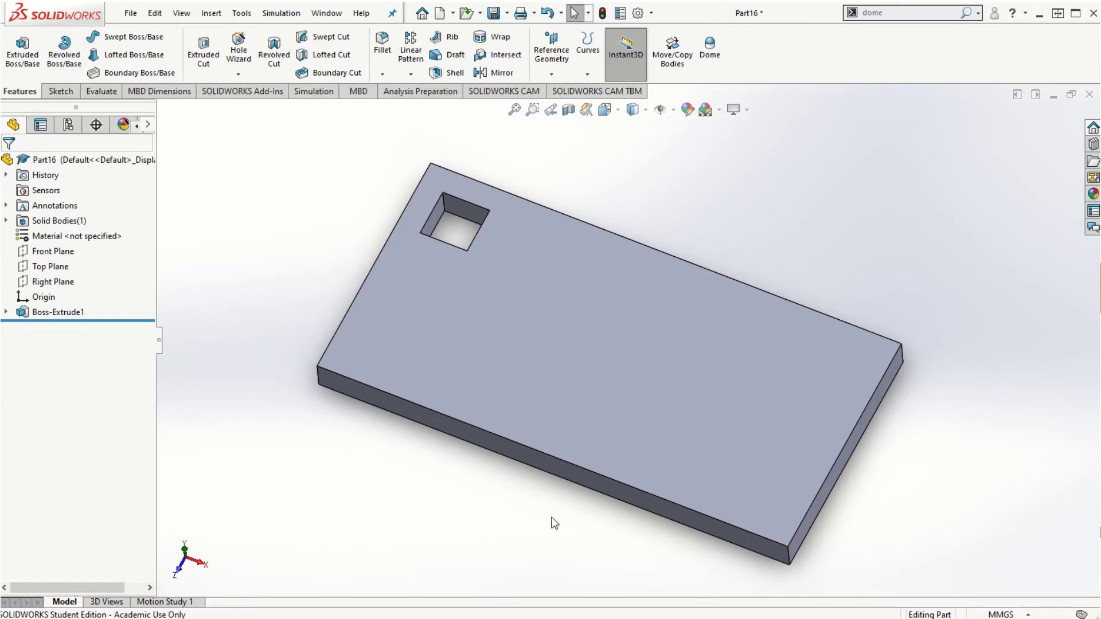
{"action": "middle_click_drag", "start_coordinate": [551, 521], "coordinate": [499, 521]}
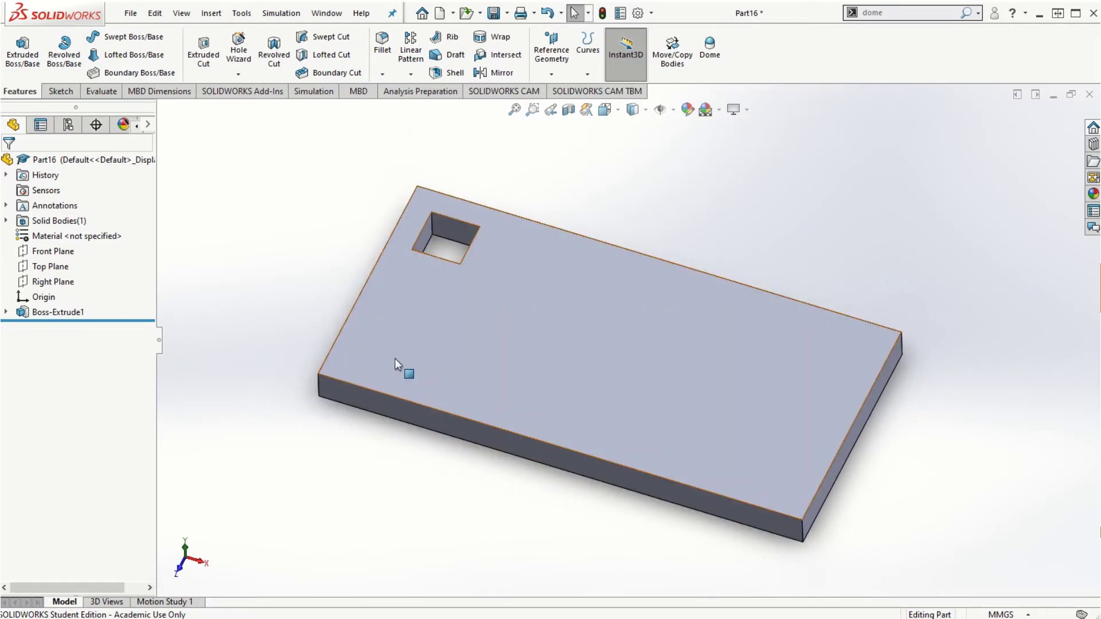
{"action": "left_click", "coordinate": [326, 12]}
{"action": "left_click", "coordinate": [348, 182]}
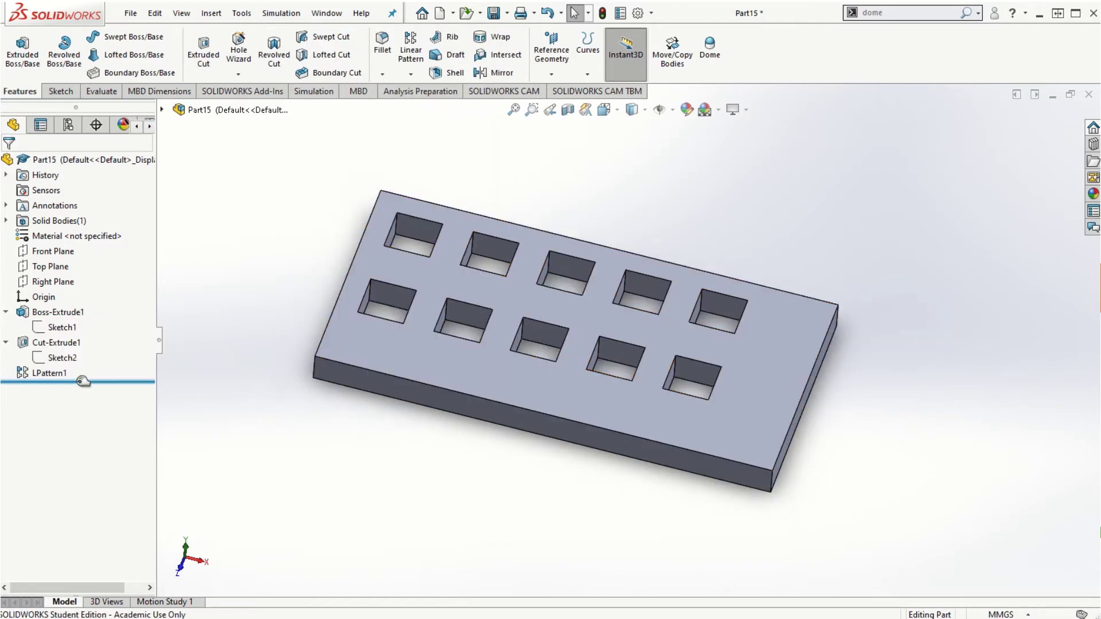
Step: Roll Part15 back above LPattern1 and view the plate's 300, 150, 20 and square-cut dimensions
{"action": "left_click_drag", "start_coordinate": [79, 382], "coordinate": [83, 366]}
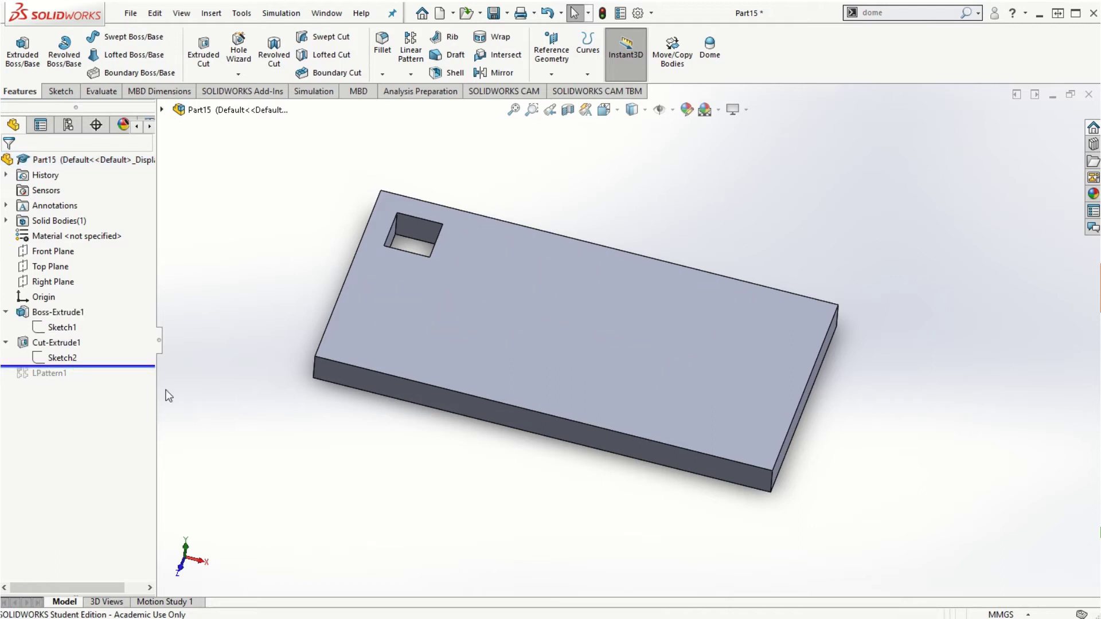
{"action": "left_click", "coordinate": [6, 344]}
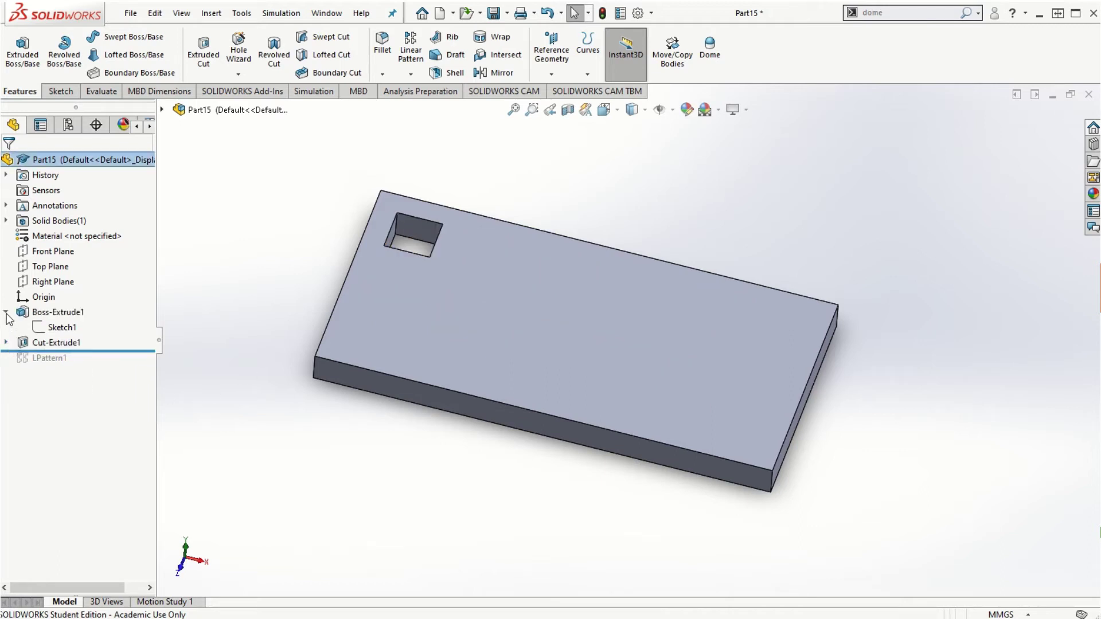
{"action": "left_click", "coordinate": [6, 312]}
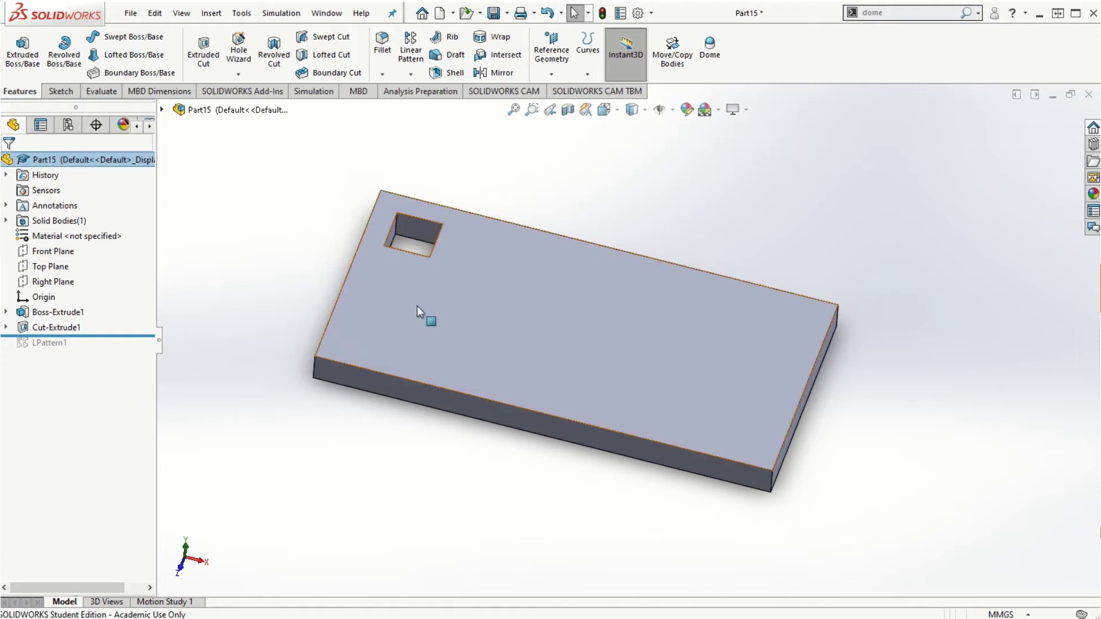
{"action": "left_click", "coordinate": [76, 313]}
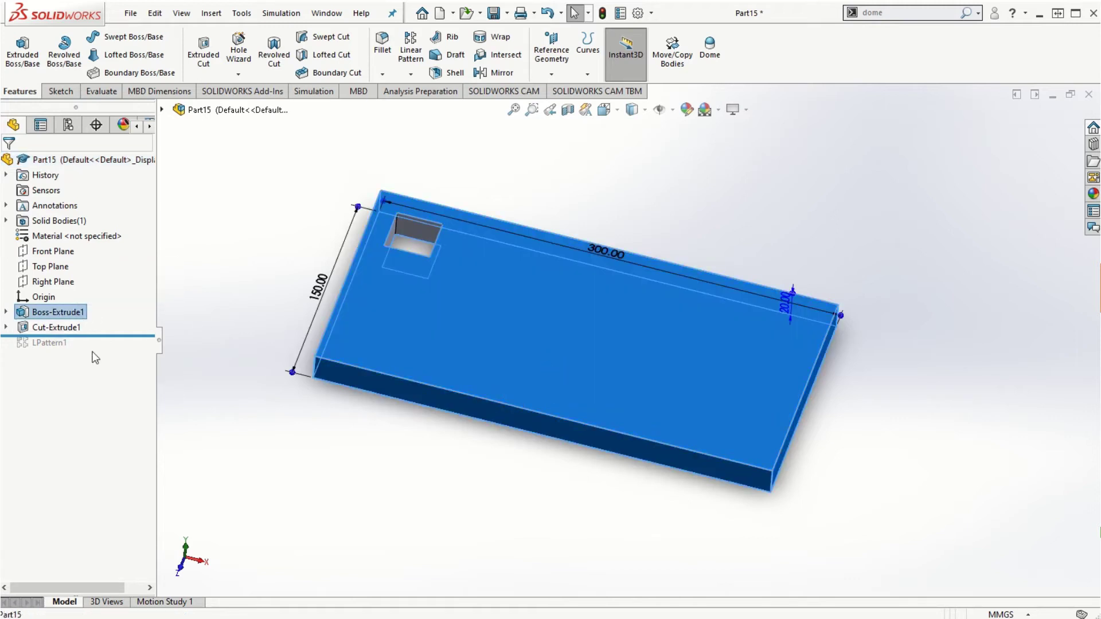
{"action": "left_click", "coordinate": [58, 328]}
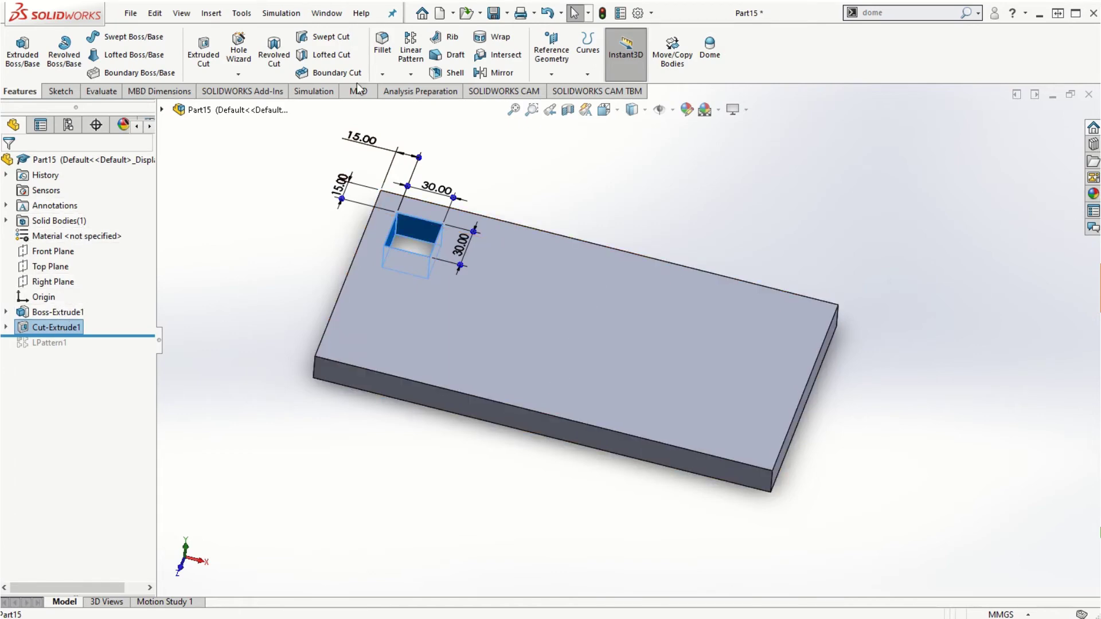
Step: Return to Part16 and display its Boss-Extrude1 plate dimensions
{"action": "left_click", "coordinate": [322, 14]}
{"action": "left_click", "coordinate": [346, 198]}
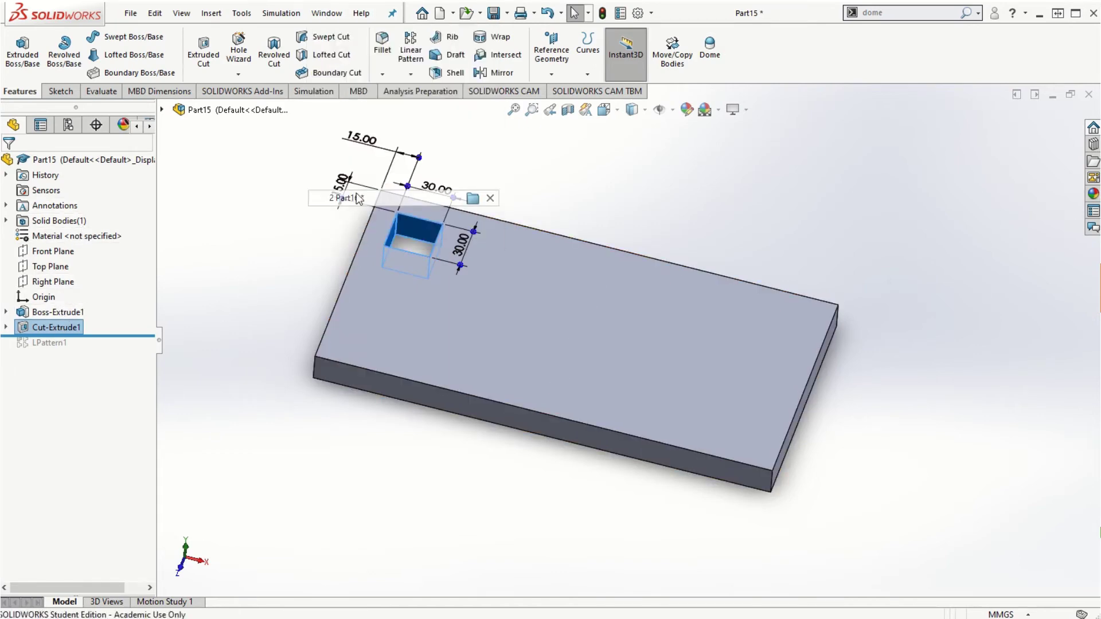
{"action": "left_click", "coordinate": [66, 312]}
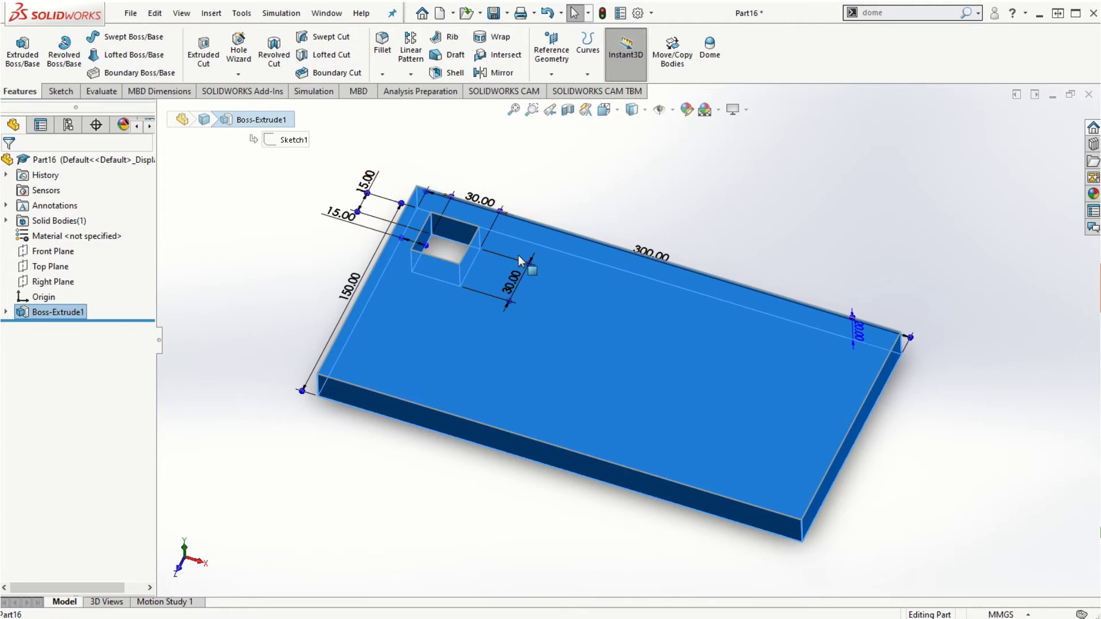
{"action": "left_click", "coordinate": [398, 506]}
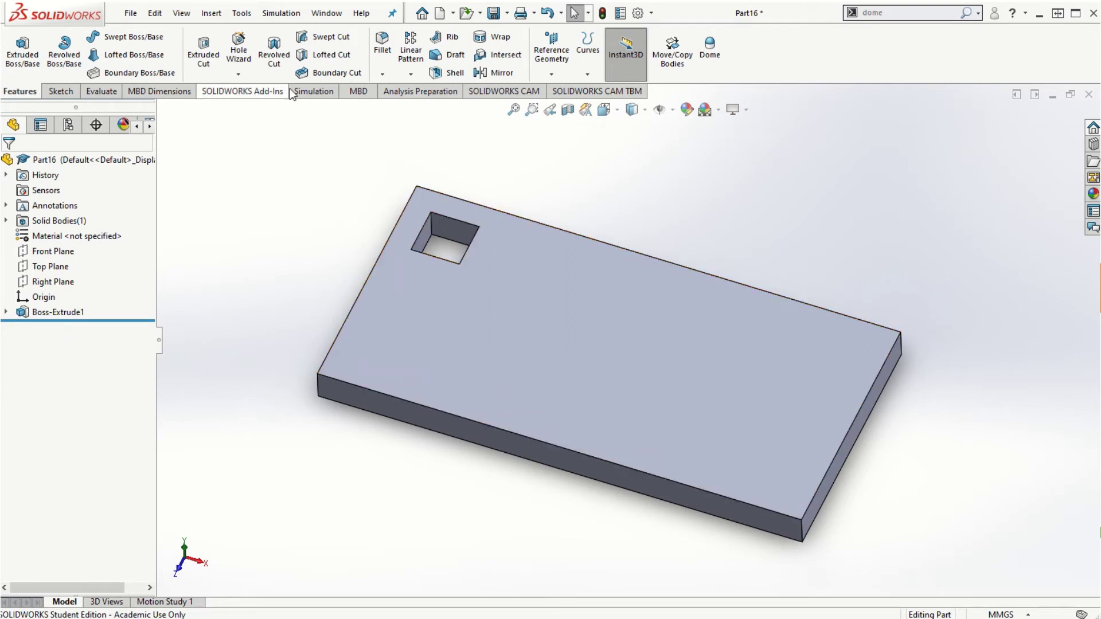
Step: Start a linear pattern along the top and left plate edges with 50 mm and 60 mm spacing
{"action": "left_click", "coordinate": [410, 51]}
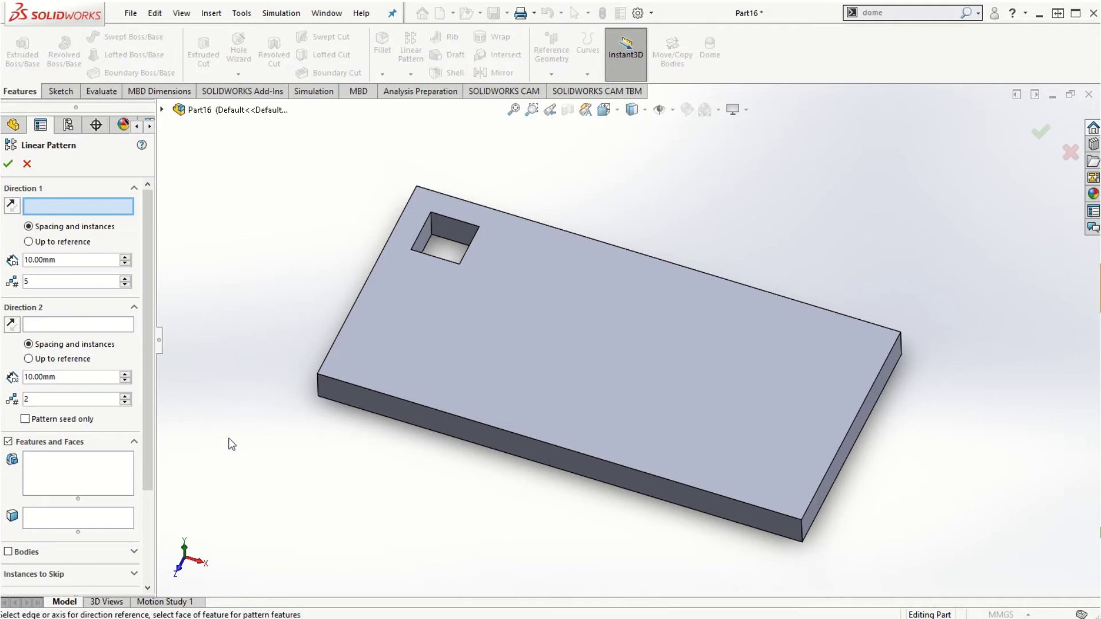
{"action": "left_click", "coordinate": [587, 242]}
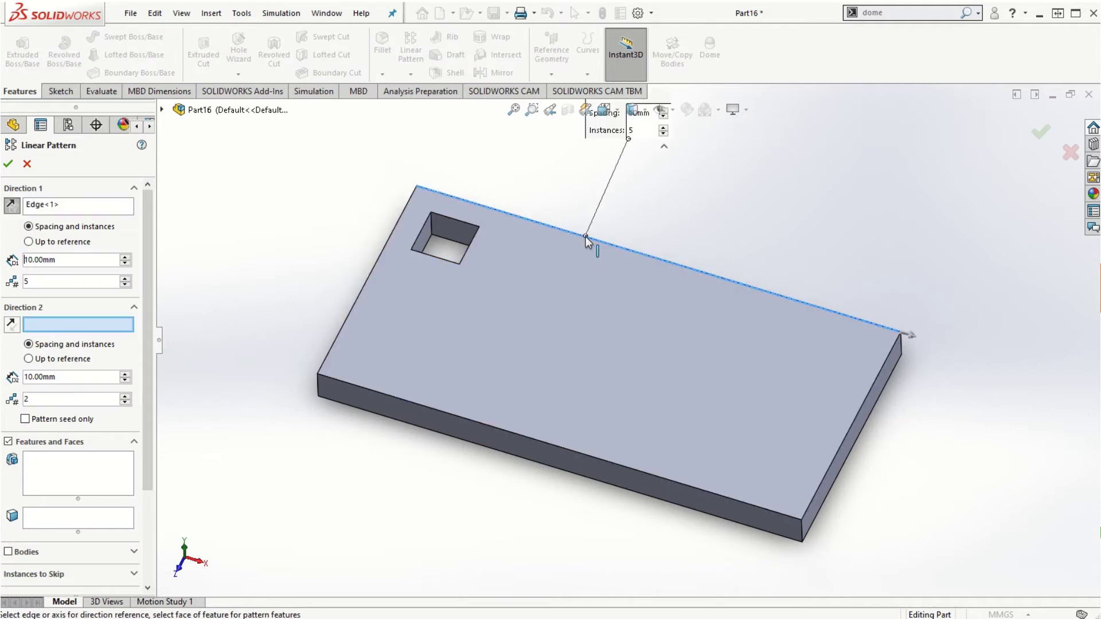
{"action": "left_click", "coordinate": [345, 326]}
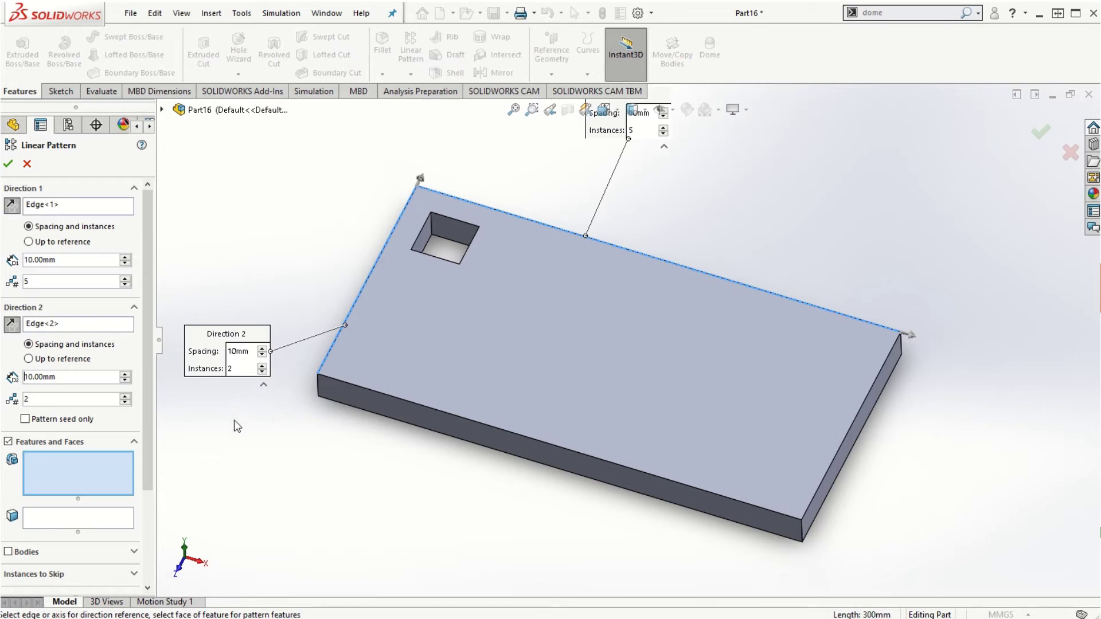
{"action": "left_click_drag", "start_coordinate": [79, 262], "coordinate": [4, 257]}
{"action": "type", "text": "50"}
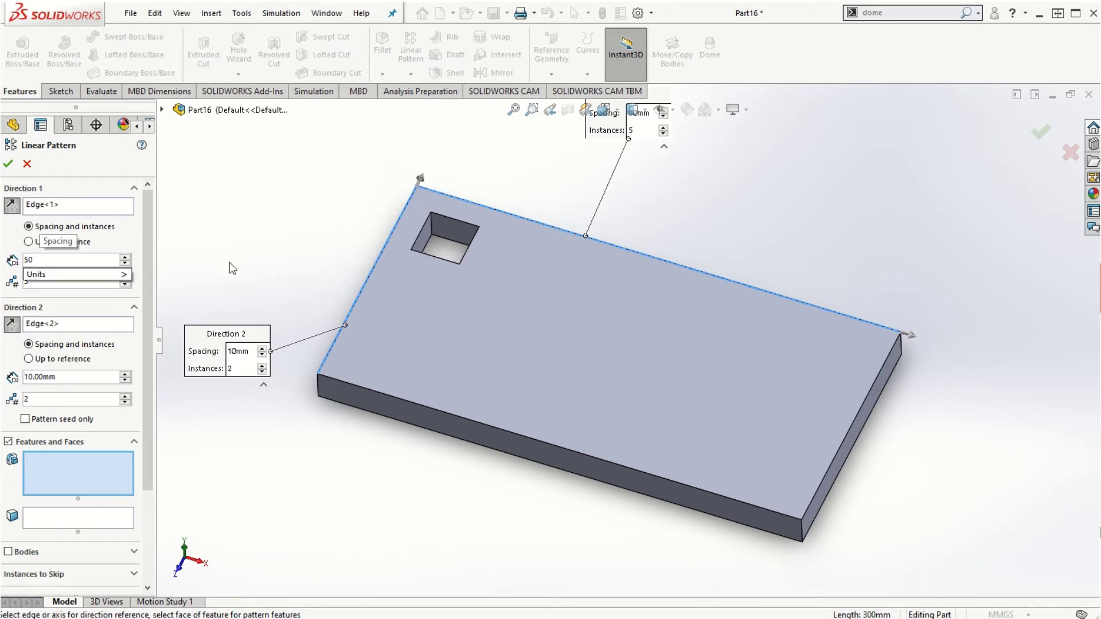
{"action": "key", "text": "Return"}
{"action": "left_click_drag", "start_coordinate": [40, 285], "coordinate": [16, 285]}
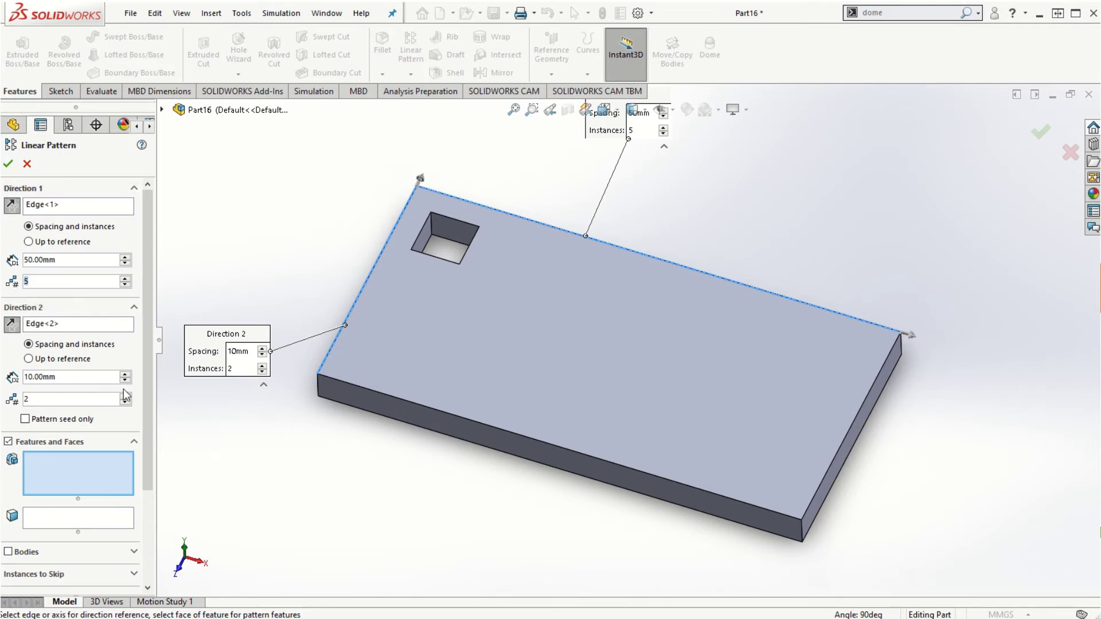
{"action": "double_click", "coordinate": [71, 376]}
{"action": "type", "text": "60"}
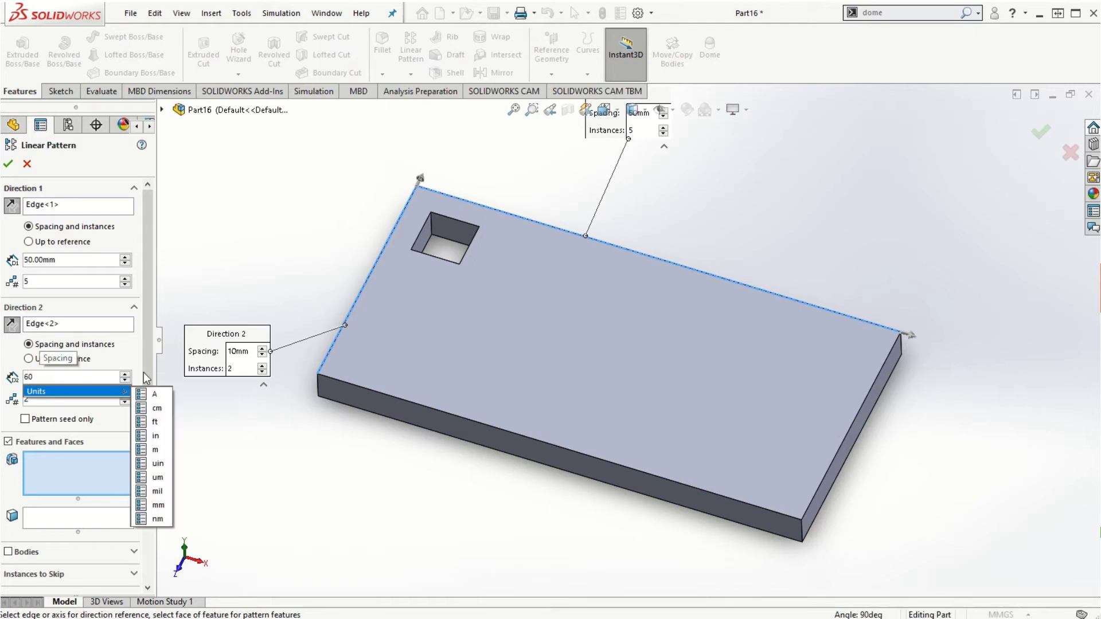
{"action": "key", "text": "Return"}
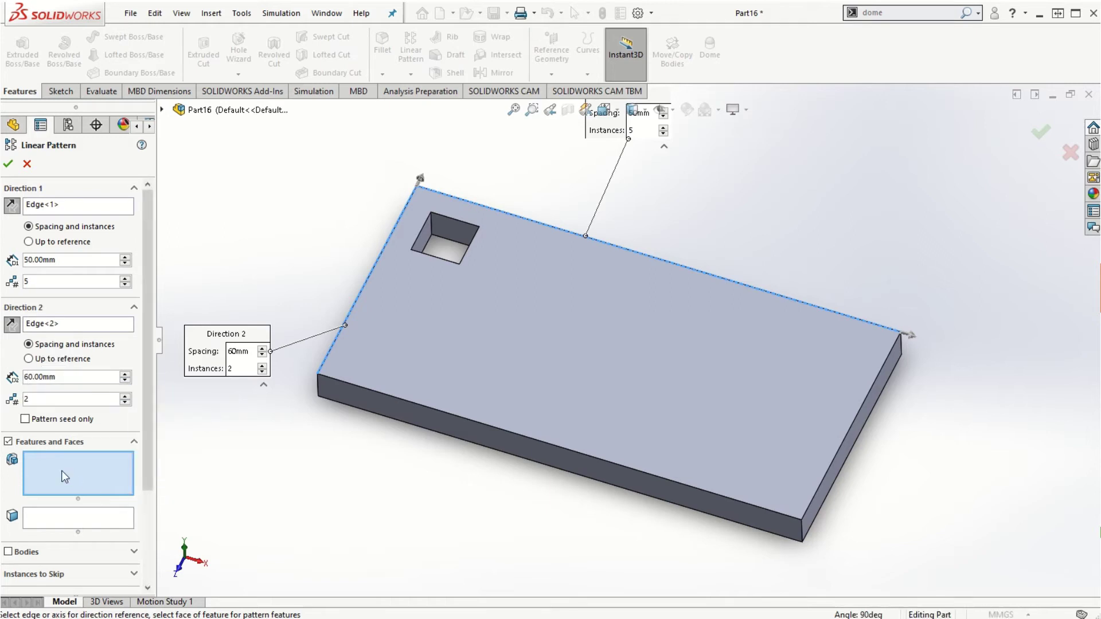
Step: Choose Boss-Extrude1 as the feature to pattern and preview the ten copies
{"action": "left_click", "coordinate": [161, 110]}
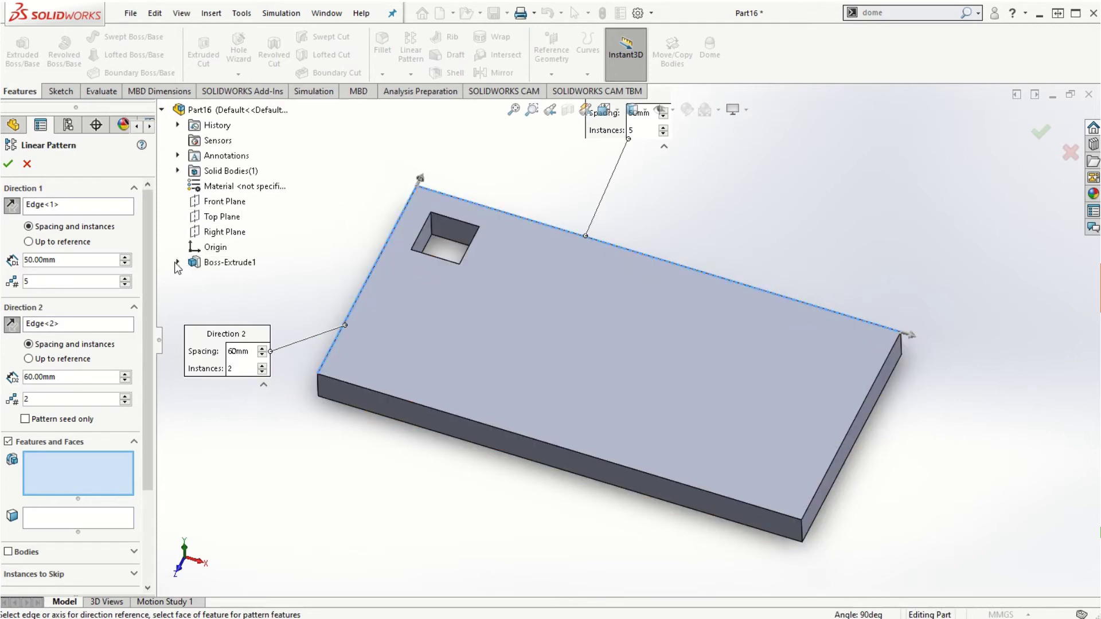
{"action": "left_click", "coordinate": [228, 263]}
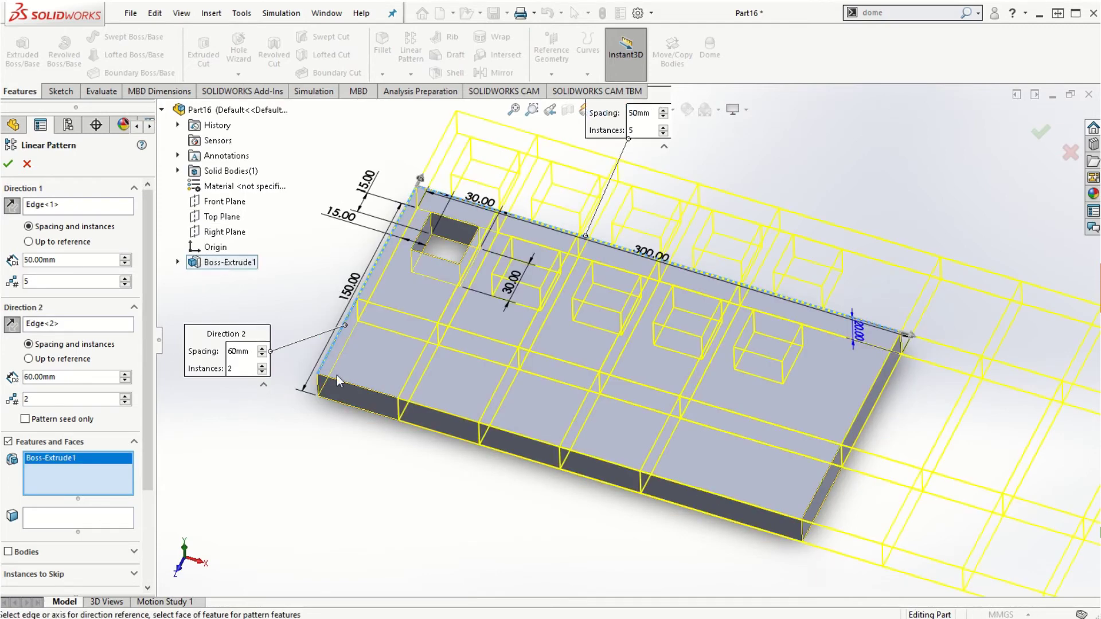
{"action": "key", "text": "z"}
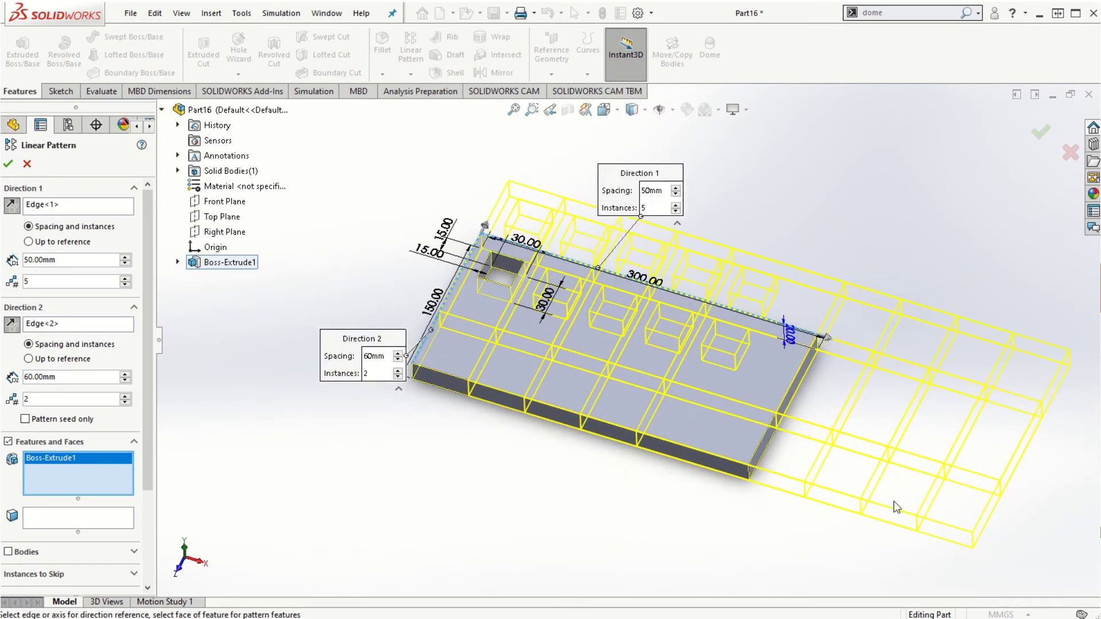
{"action": "scroll", "coordinate": [576, 278], "scroll_direction": "up", "scroll_amount": 2}
{"action": "scroll", "coordinate": [604, 337], "scroll_direction": "down", "scroll_amount": 2}
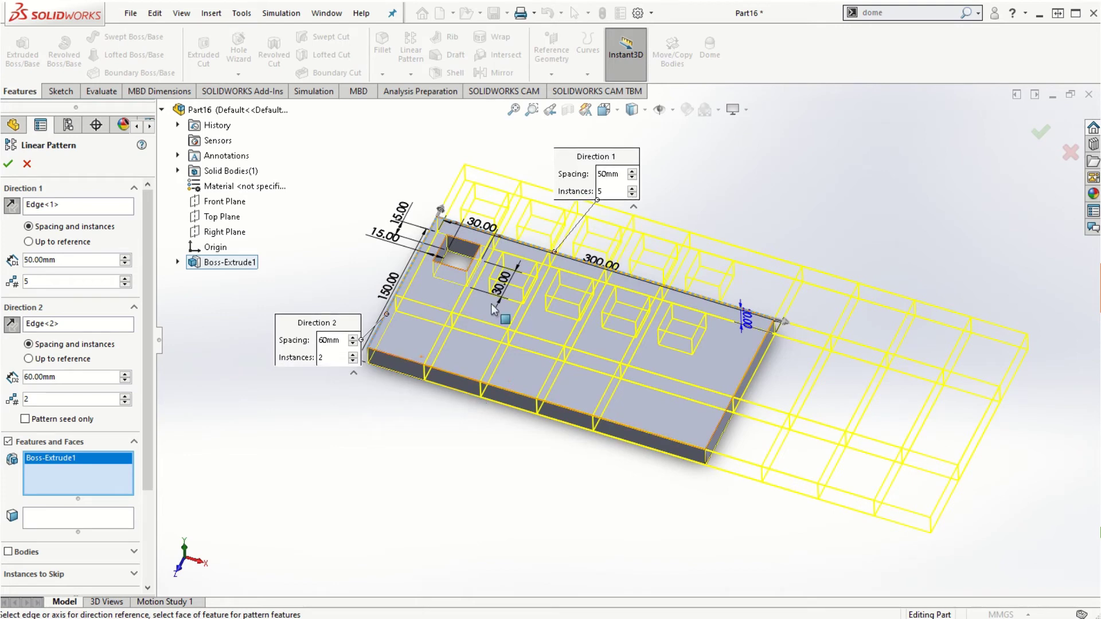
Step: Remove Boss-Extrude1 from the pattern and select the square hole's four faces instead
{"action": "right_click", "coordinate": [54, 459]}
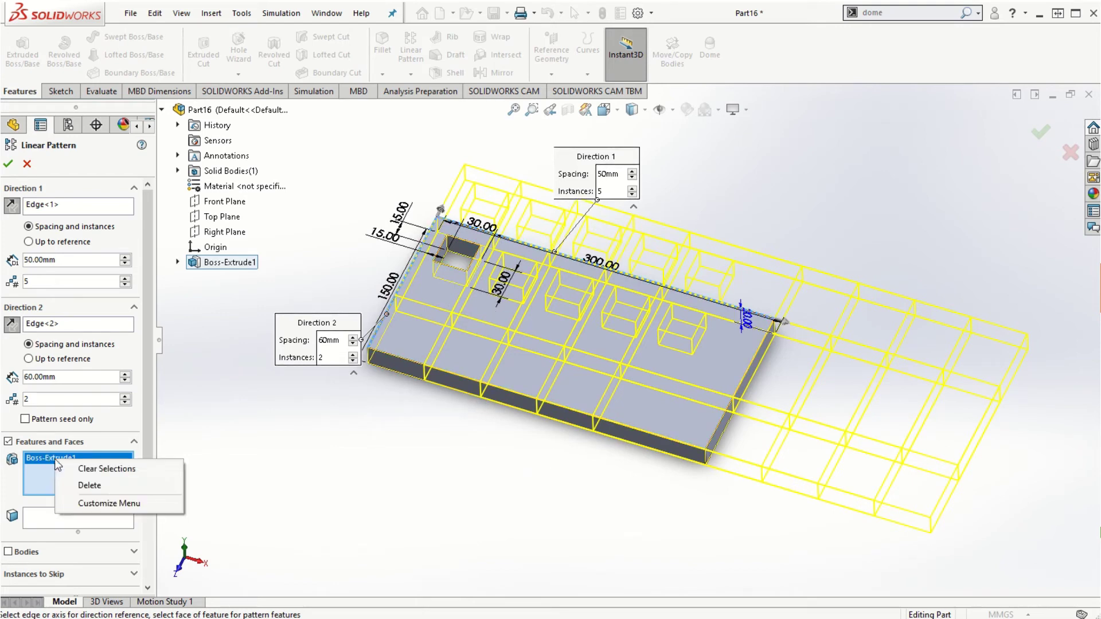
{"action": "left_click", "coordinate": [87, 471]}
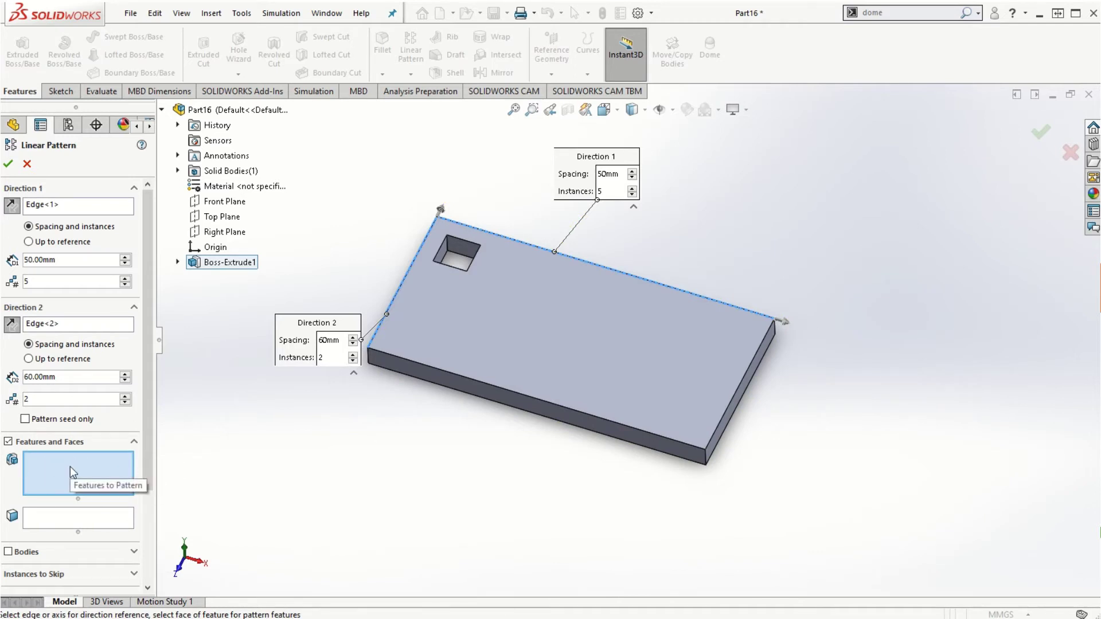
{"action": "left_click", "coordinate": [53, 516]}
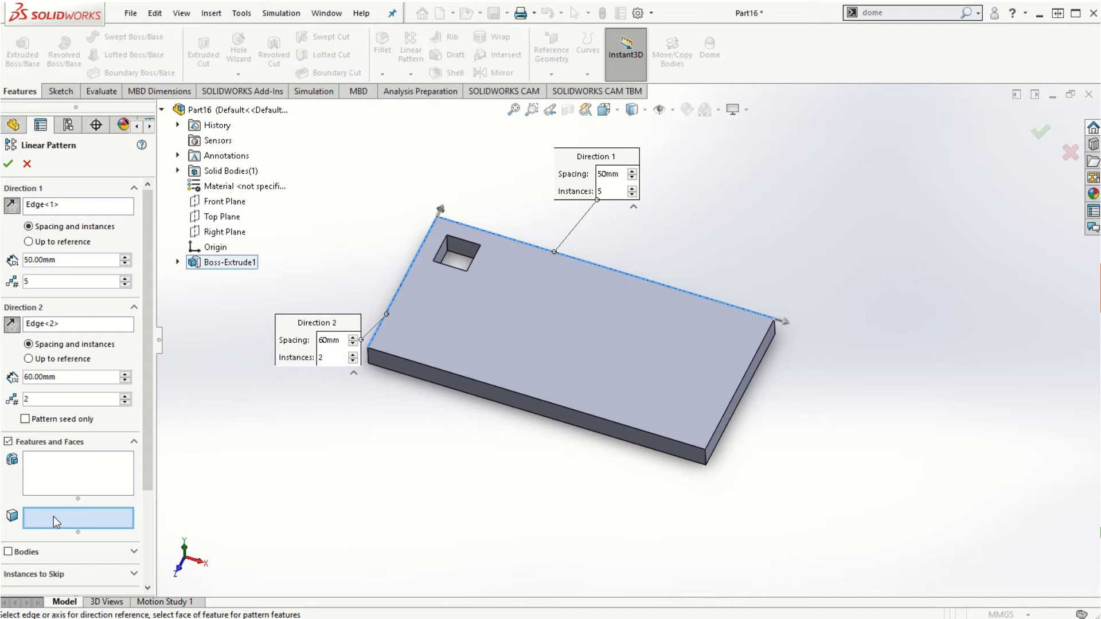
{"action": "left_click", "coordinate": [462, 247]}
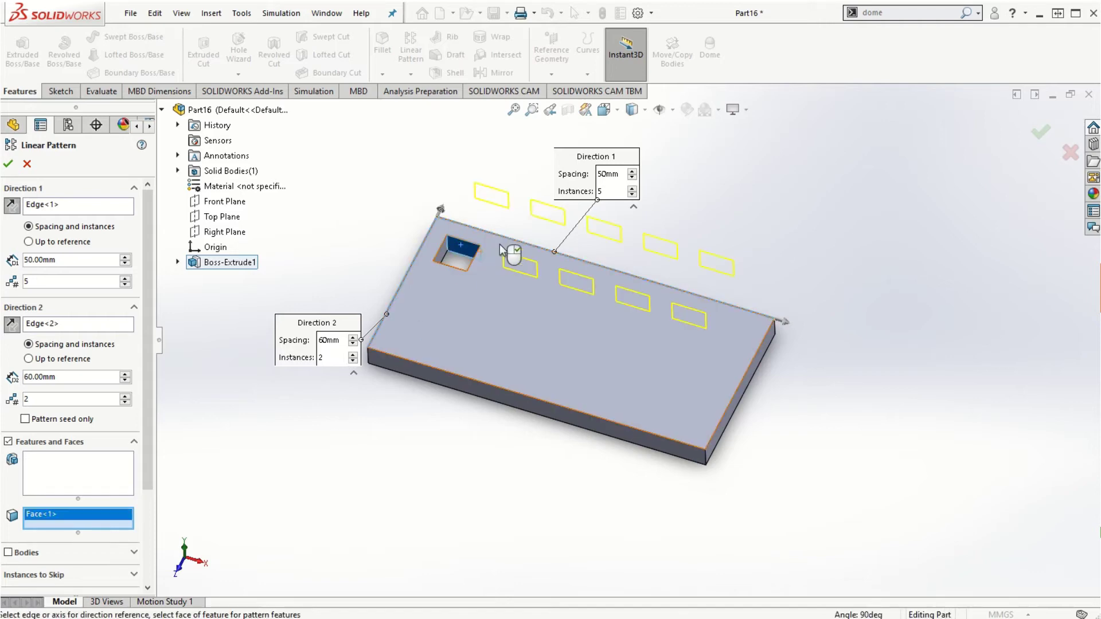
{"action": "scroll", "coordinate": [502, 251], "scroll_direction": "down", "scroll_amount": 5}
{"action": "left_click", "coordinate": [433, 312]}
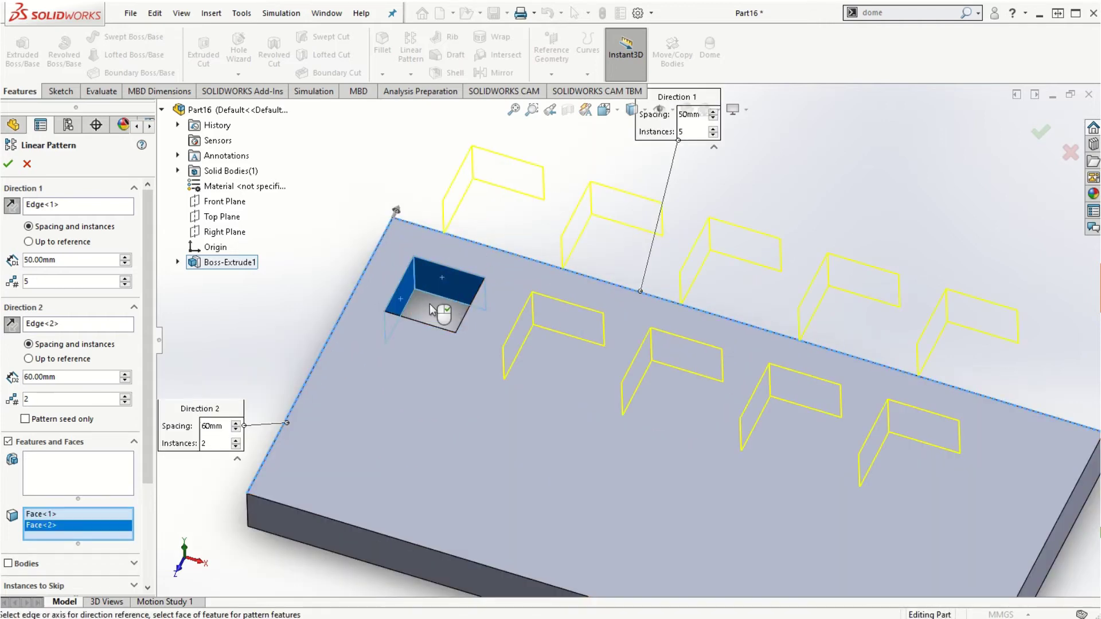
{"action": "middle_click_drag", "start_coordinate": [432, 309], "coordinate": [413, 388]}
{"action": "left_click", "coordinate": [488, 323]}
{"action": "left_click", "coordinate": [421, 369]}
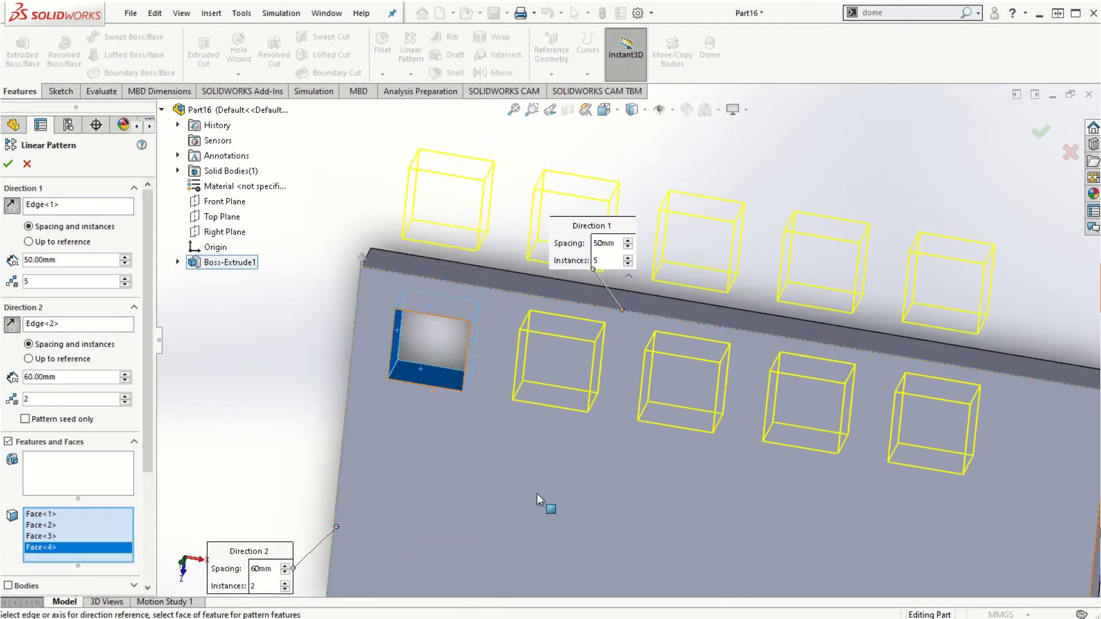
Step: Reverse Direction 2 so the second row lands on the plate, and accept the pattern
{"action": "scroll", "coordinate": [537, 499], "scroll_direction": "up", "scroll_amount": 6}
{"action": "scroll", "coordinate": [631, 501], "scroll_direction": "down", "scroll_amount": 2}
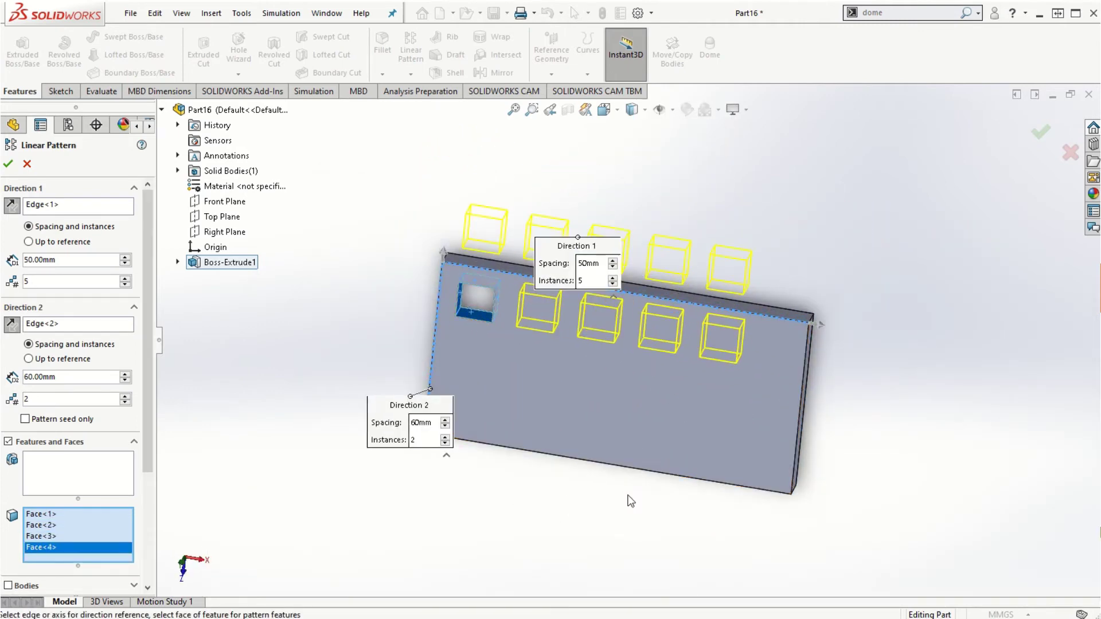
{"action": "middle_click_drag", "start_coordinate": [631, 501], "coordinate": [581, 399]}
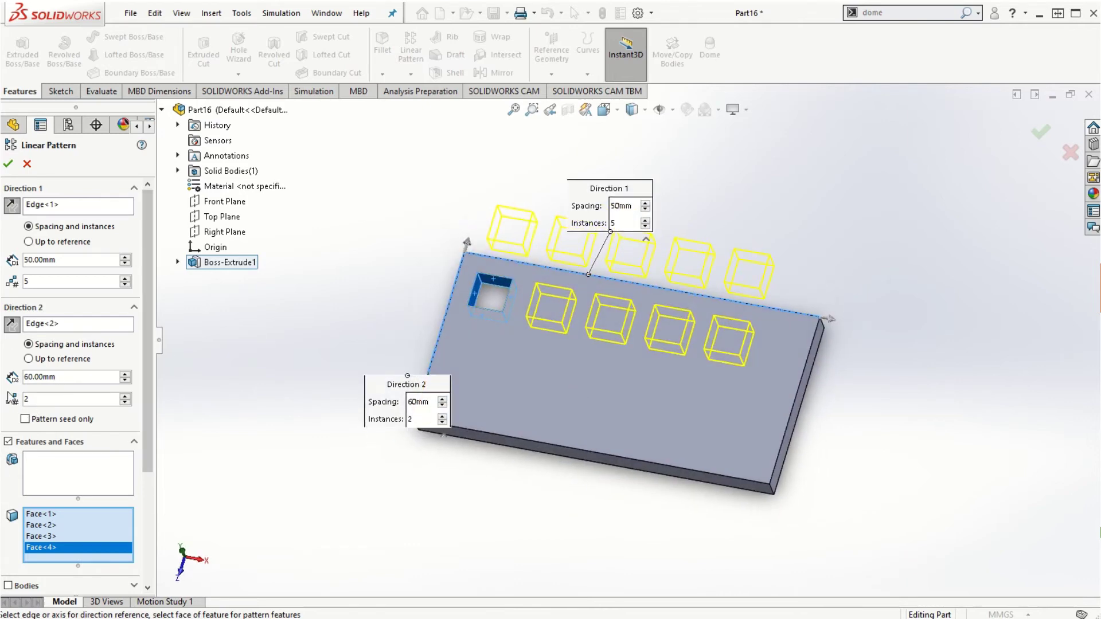
{"action": "left_click", "coordinate": [11, 325]}
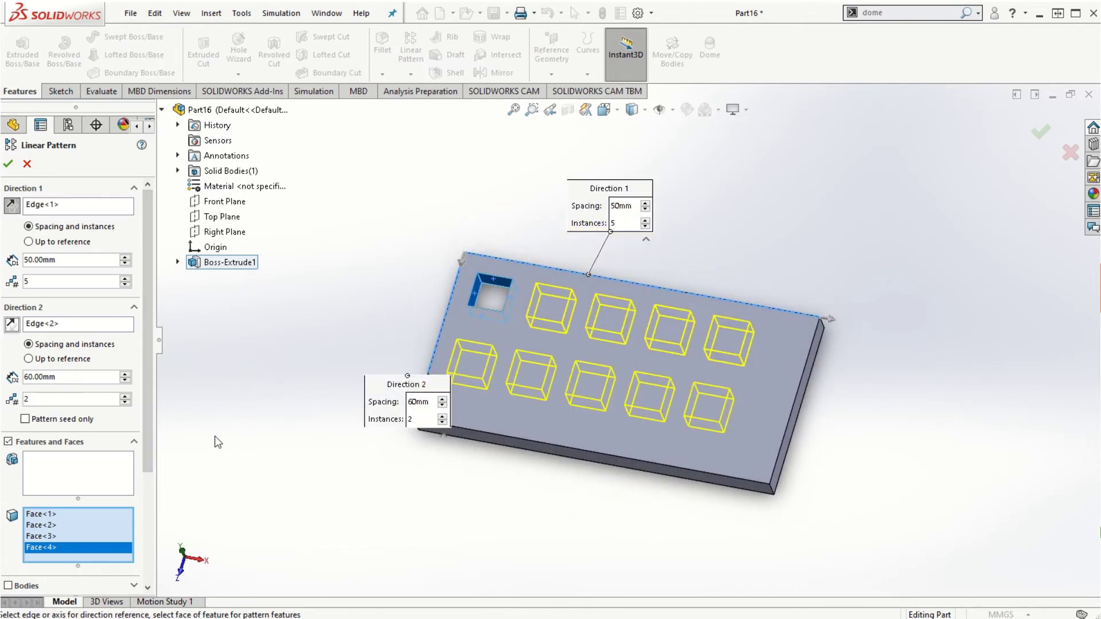
{"action": "left_click", "coordinate": [9, 167]}
{"action": "middle_click_drag", "start_coordinate": [389, 514], "coordinate": [584, 400]}
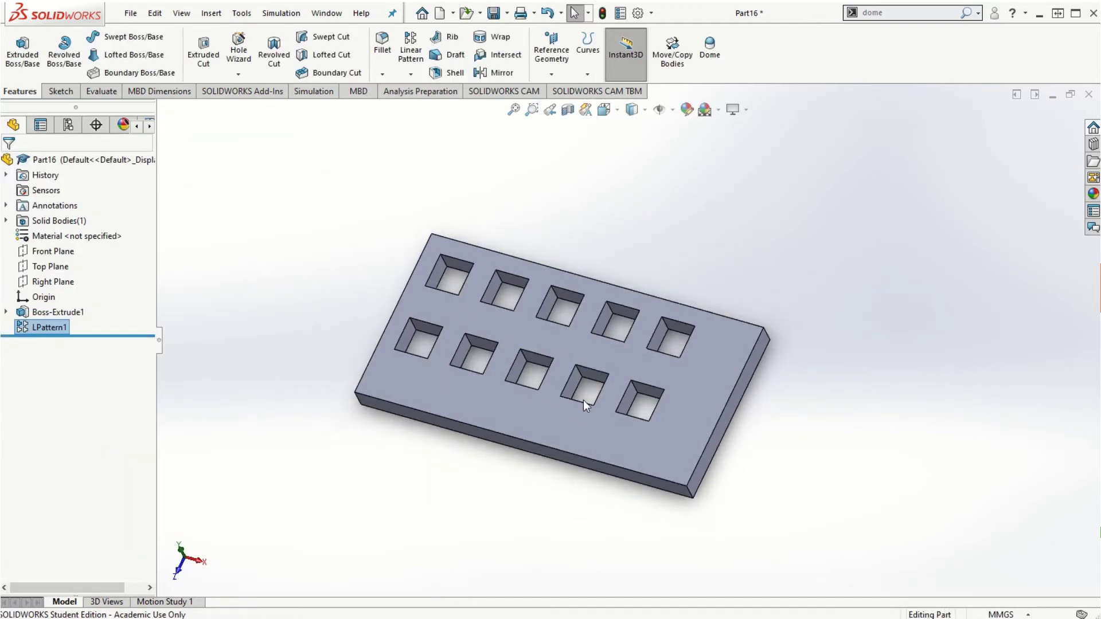
{"action": "scroll", "coordinate": [583, 400], "scroll_direction": "down", "scroll_amount": 2}
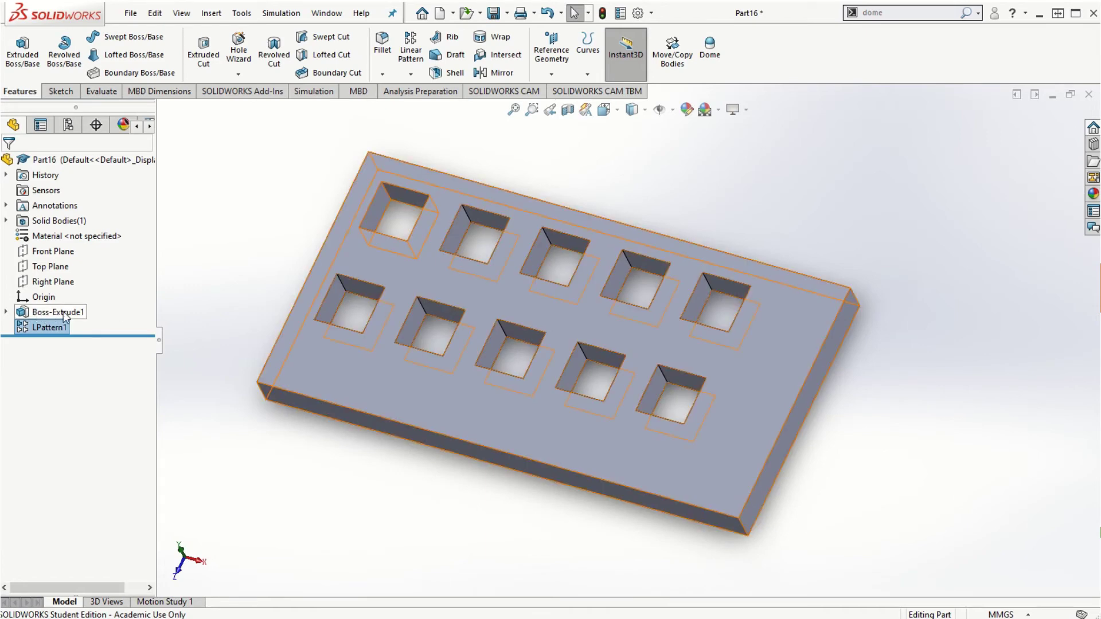
{"action": "left_click", "coordinate": [224, 439]}
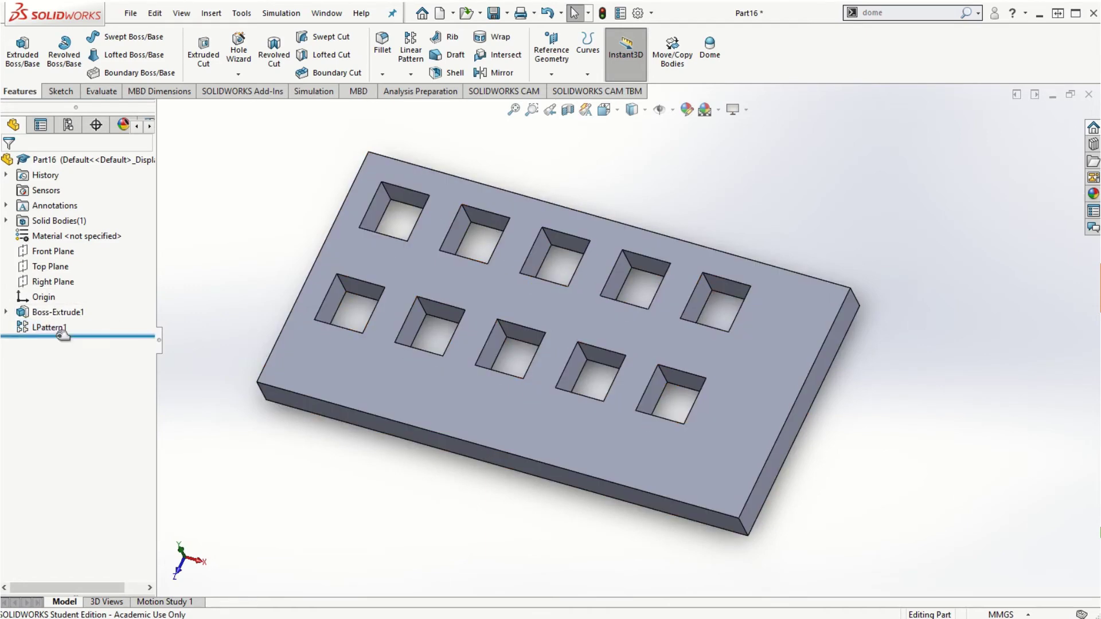
{"action": "mouse_move", "coordinate": [48, 332]}
{"action": "middle_click_drag", "start_coordinate": [416, 502], "coordinate": [431, 480]}
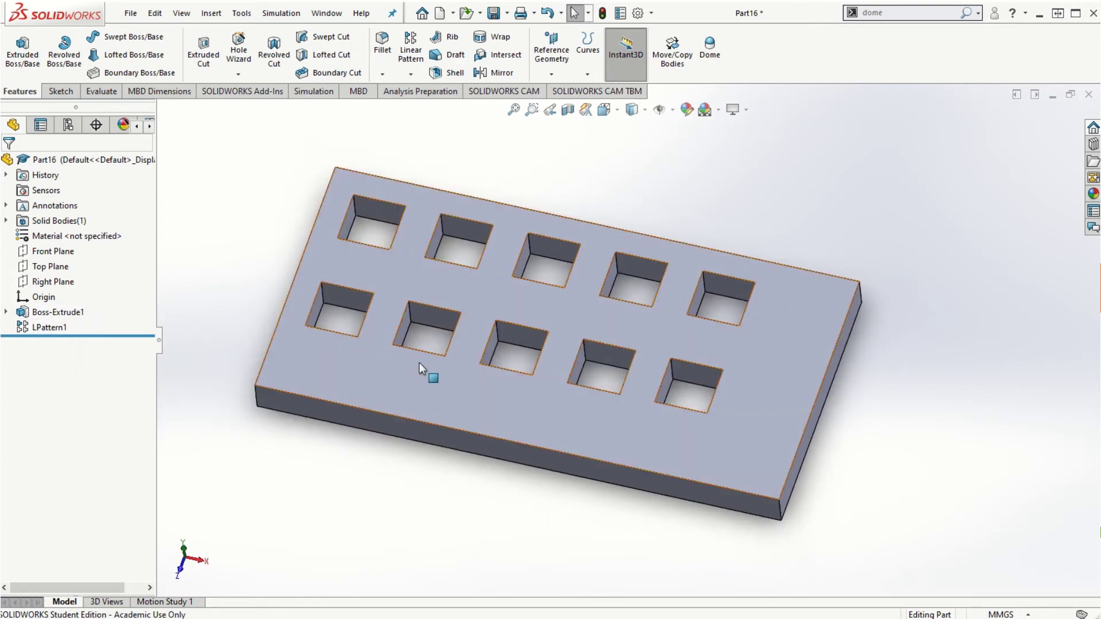
{"action": "key", "text": "Left"}
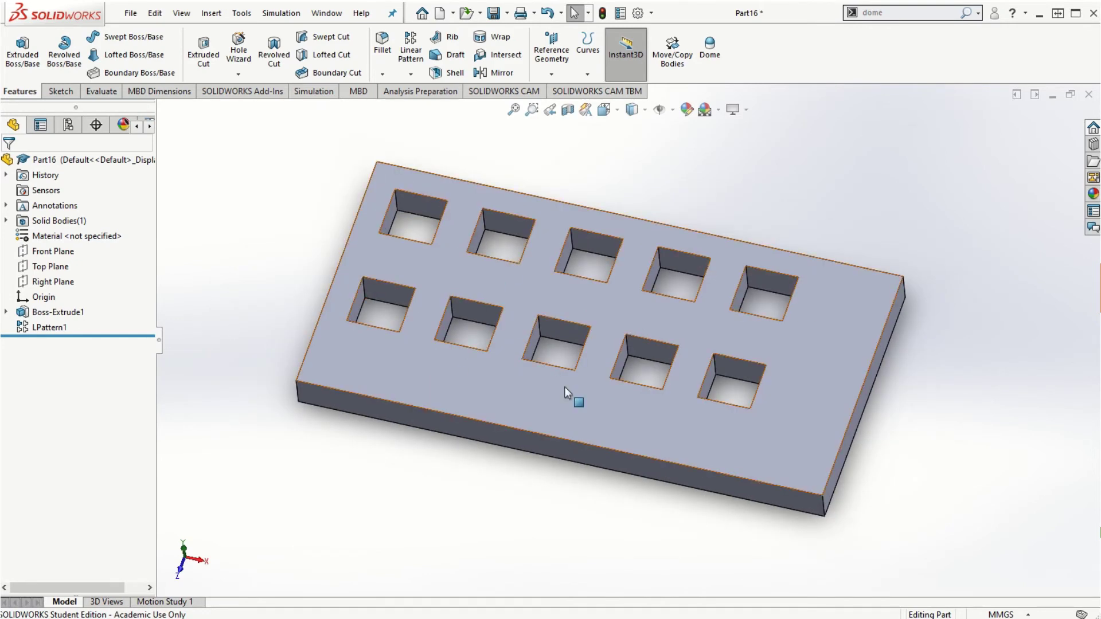
Step: In Part15, roll forward past LPattern1 and review the square cut's 15 and 30 dimensions
{"action": "left_click", "coordinate": [326, 13]}
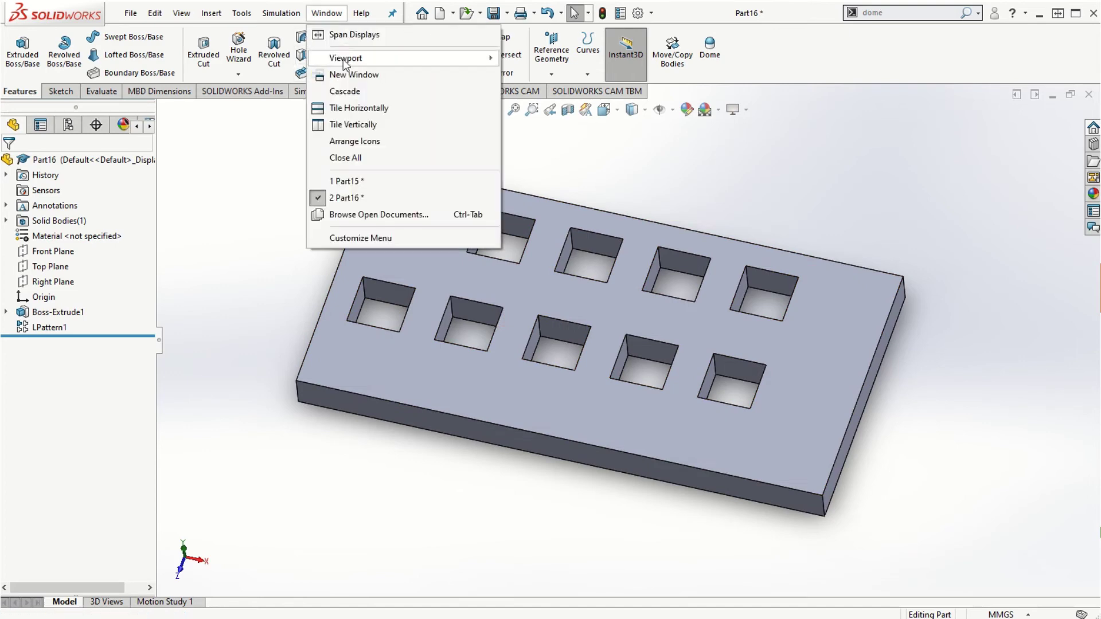
{"action": "left_click", "coordinate": [345, 181]}
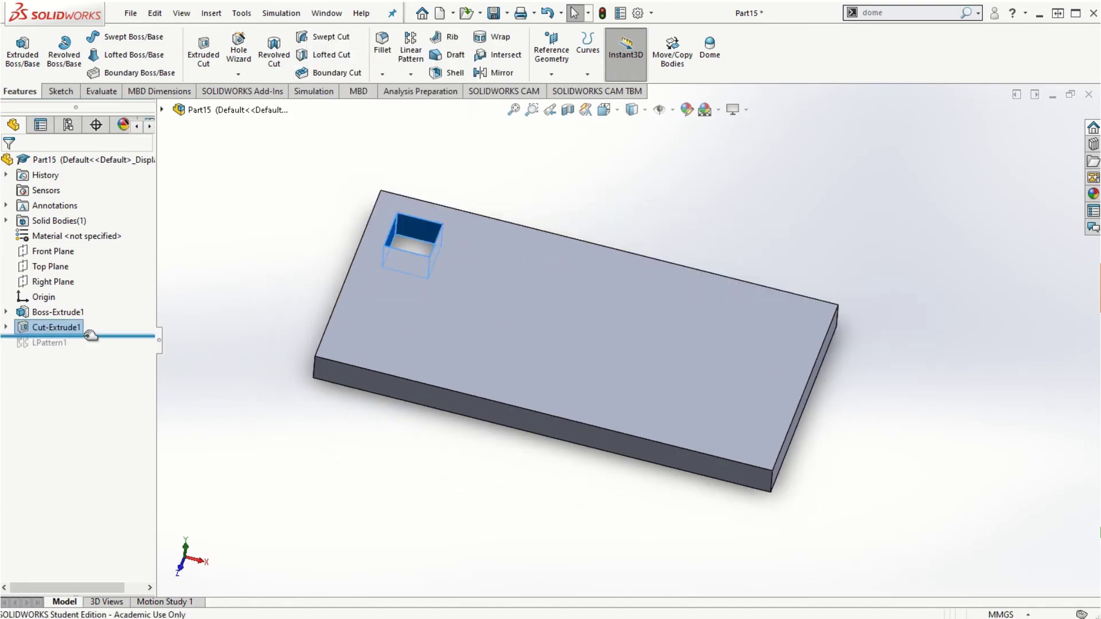
{"action": "left_click_drag", "start_coordinate": [91, 335], "coordinate": [101, 363]}
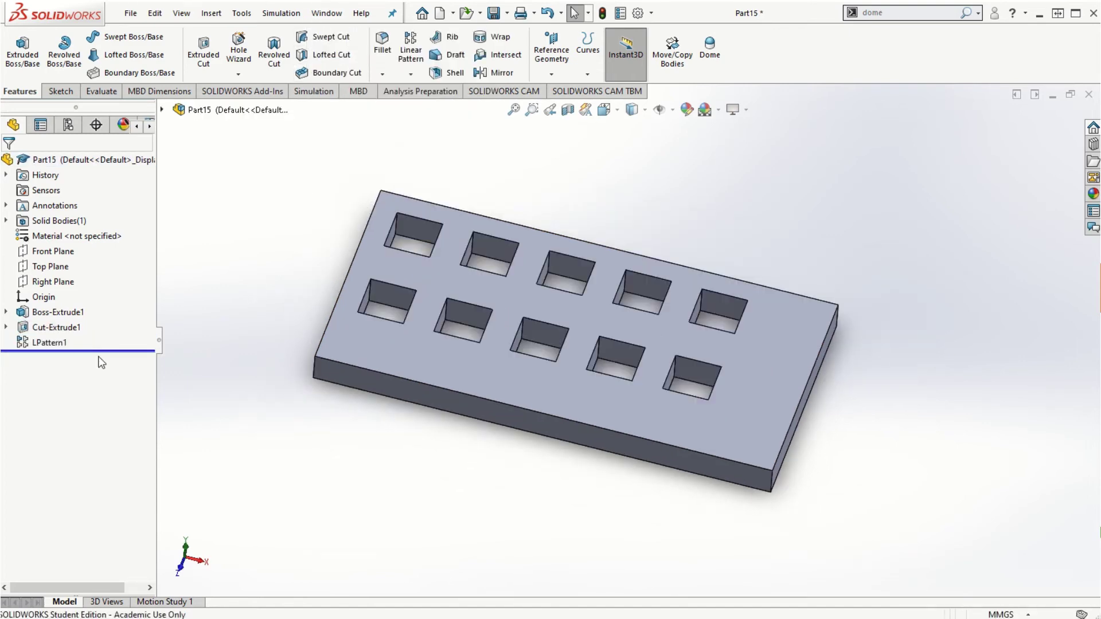
{"action": "left_click", "coordinate": [57, 315]}
{"action": "left_click", "coordinate": [60, 325]}
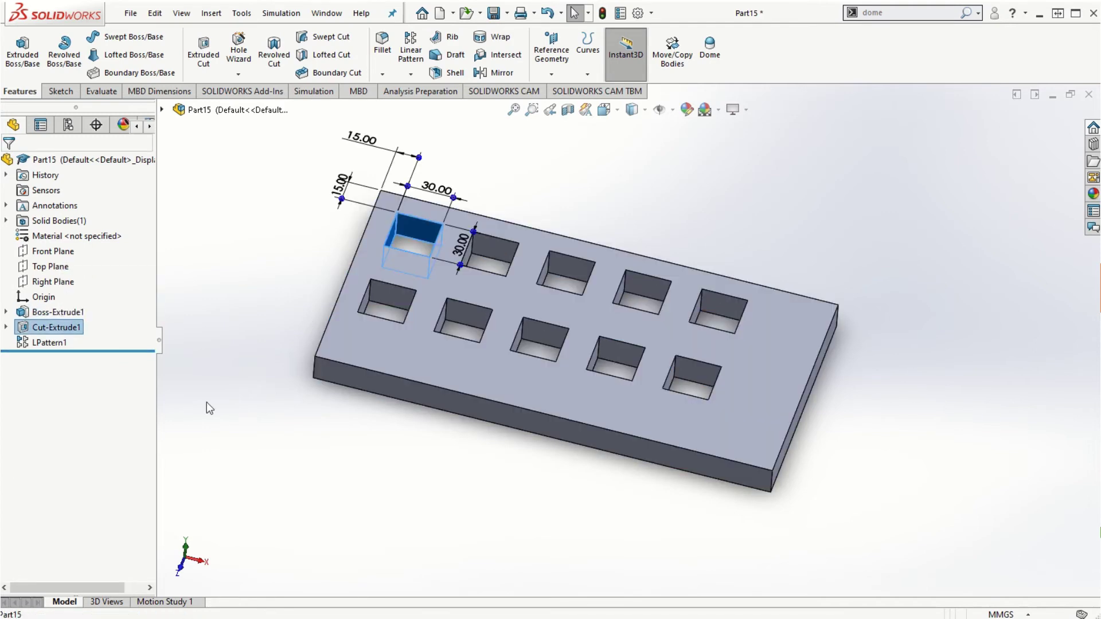
{"action": "left_click", "coordinate": [50, 343]}
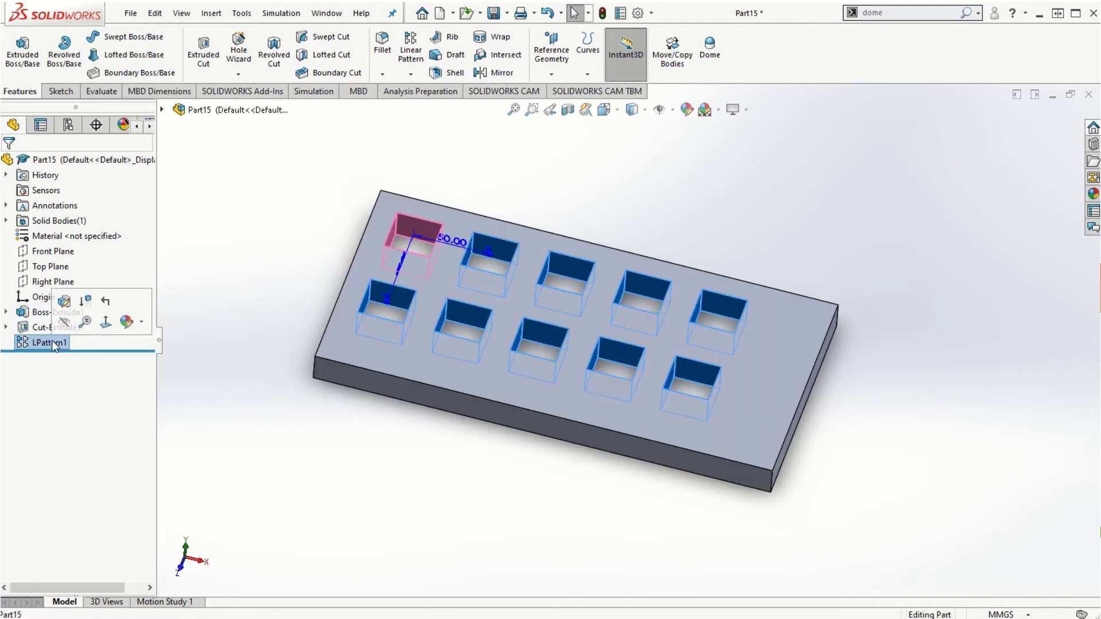
{"action": "left_click", "coordinate": [36, 328]}
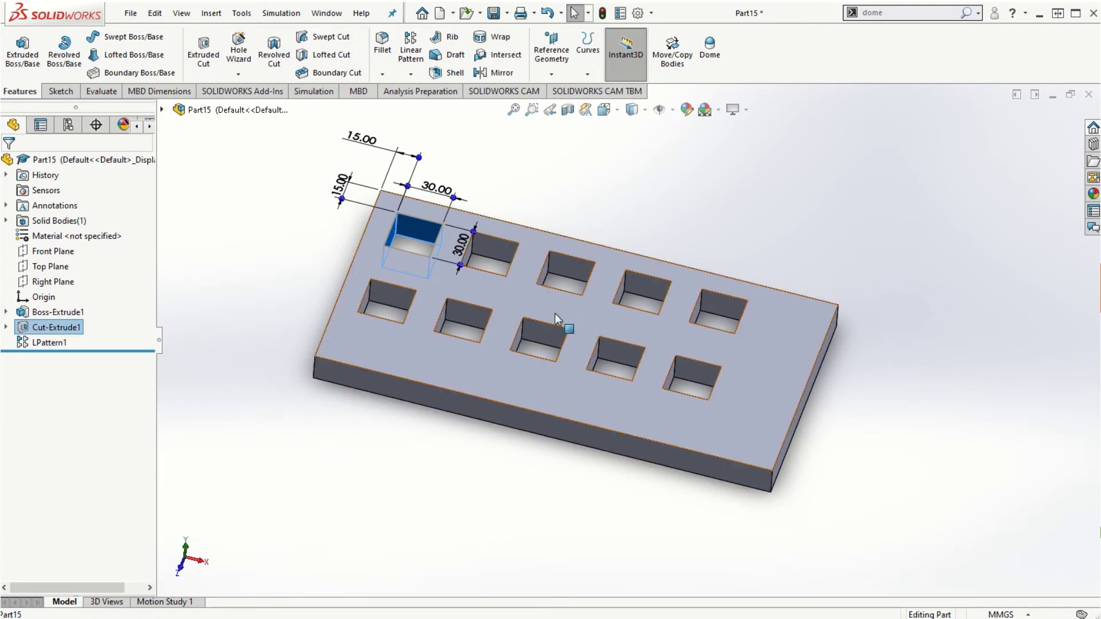
{"action": "scroll", "coordinate": [564, 307], "scroll_direction": "down", "scroll_amount": 1}
{"action": "scroll", "coordinate": [563, 307], "scroll_direction": "up", "scroll_amount": 1}
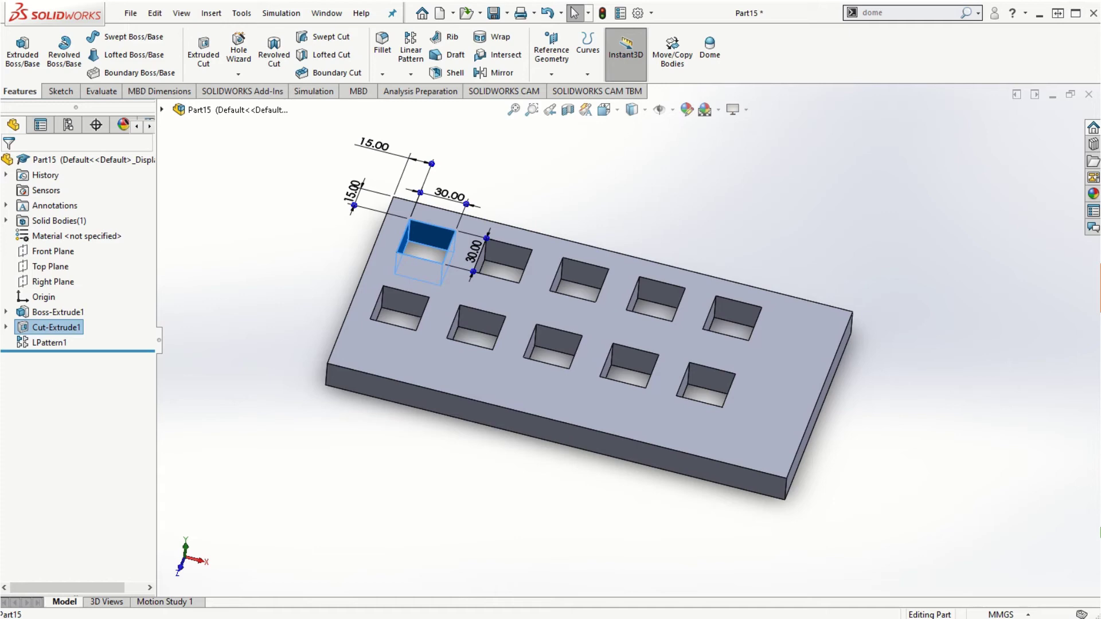
Step: Create a new Part document
{"action": "left_click", "coordinate": [132, 14]}
{"action": "left_click", "coordinate": [138, 39]}
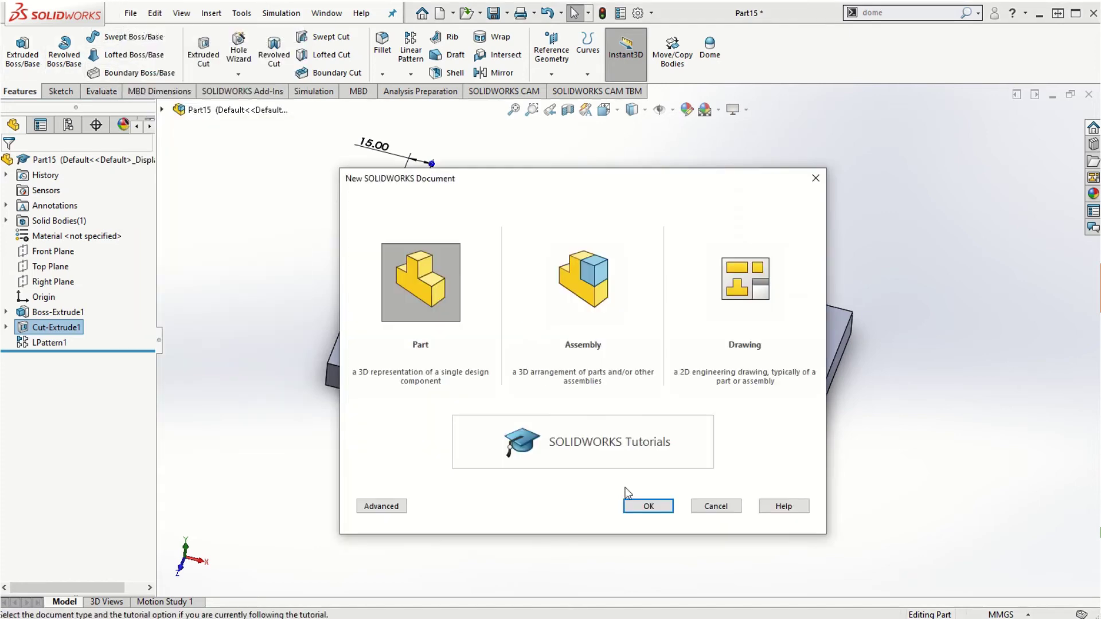
{"action": "left_click", "coordinate": [647, 507]}
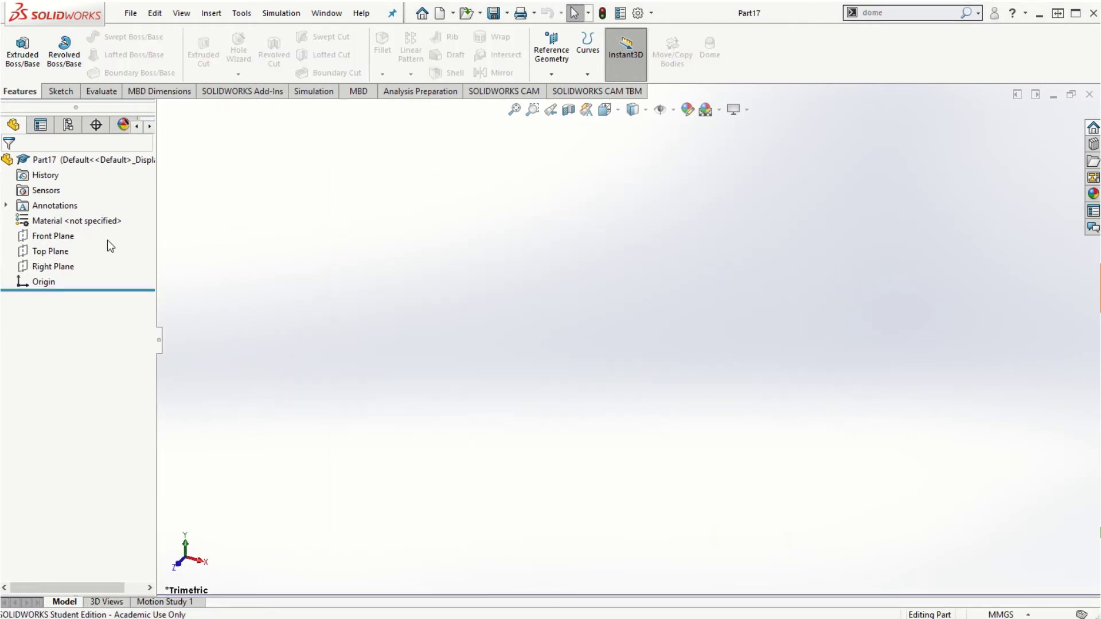
Step: Sketch a circle centred on the origin on the Top Plane
{"action": "left_click", "coordinate": [29, 256]}
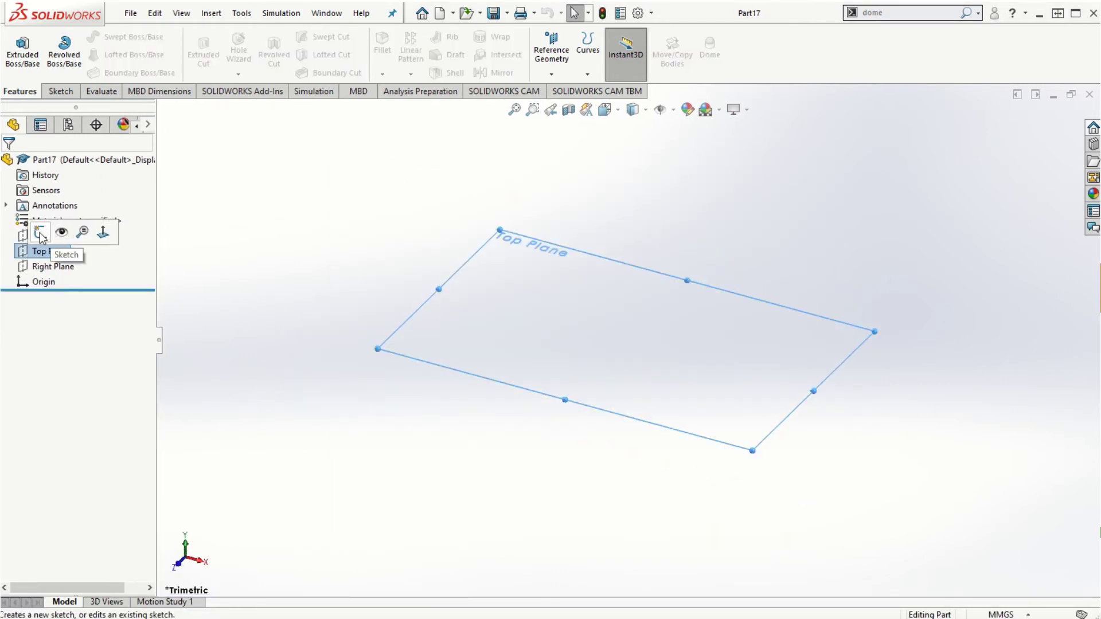
{"action": "left_click", "coordinate": [41, 232]}
{"action": "left_click", "coordinate": [116, 36]}
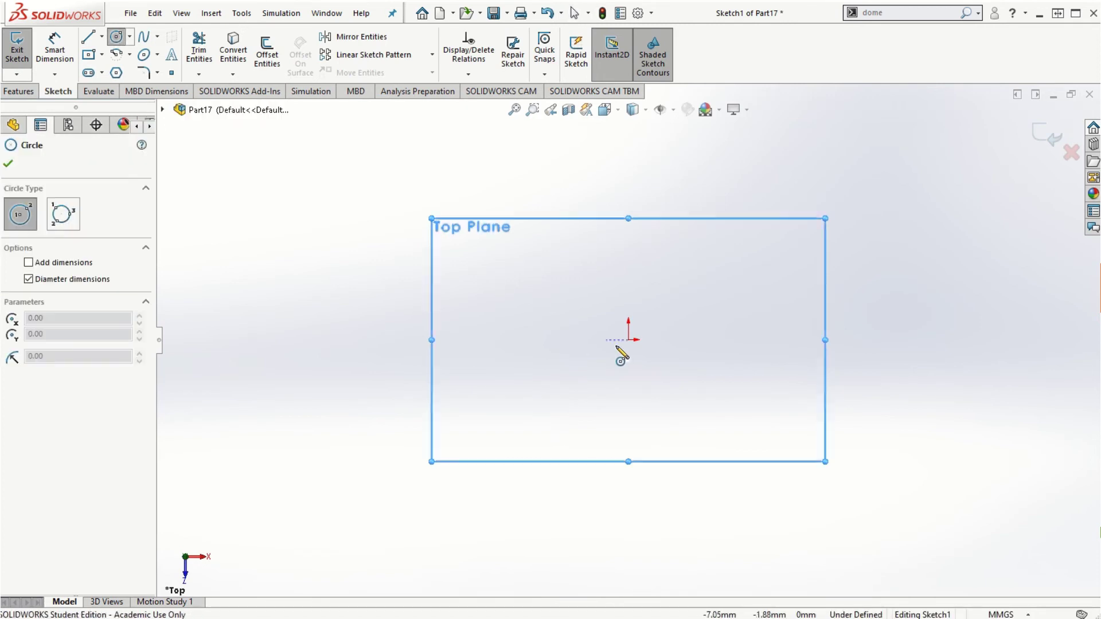
{"action": "left_click", "coordinate": [629, 340]}
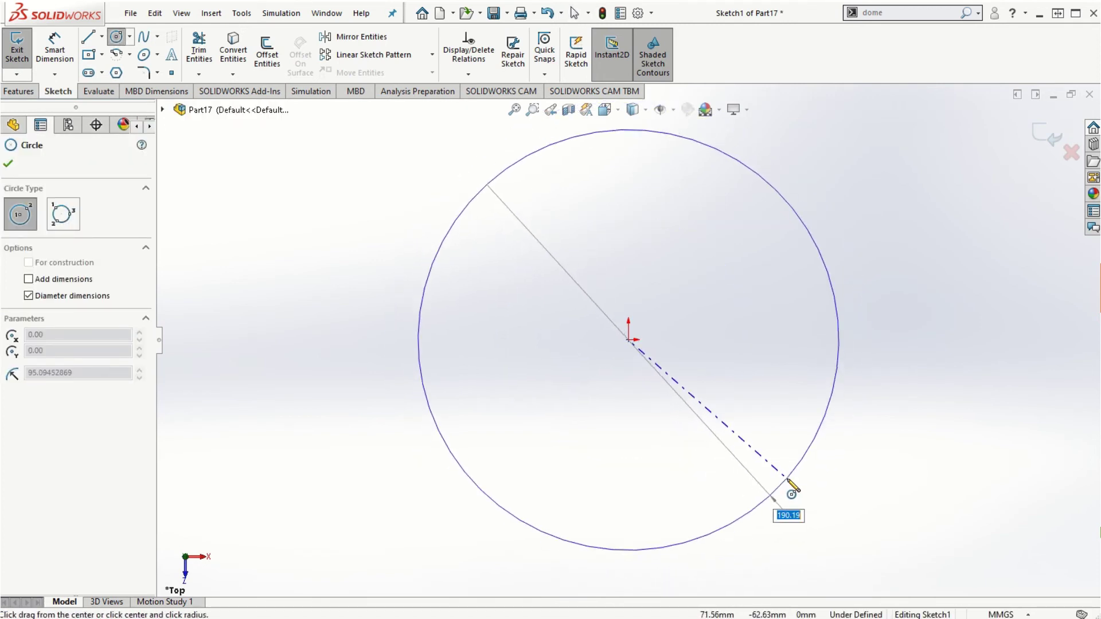
{"action": "left_click", "coordinate": [783, 485]}
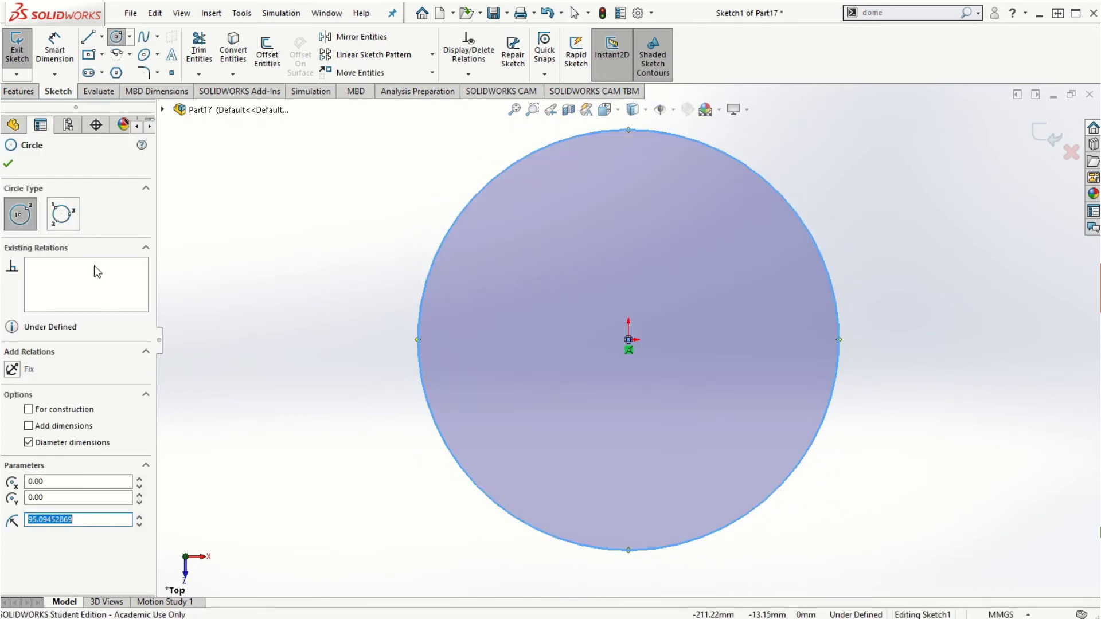
Step: Dimension the circle's diameter to 200 mm
{"action": "left_click", "coordinate": [55, 47]}
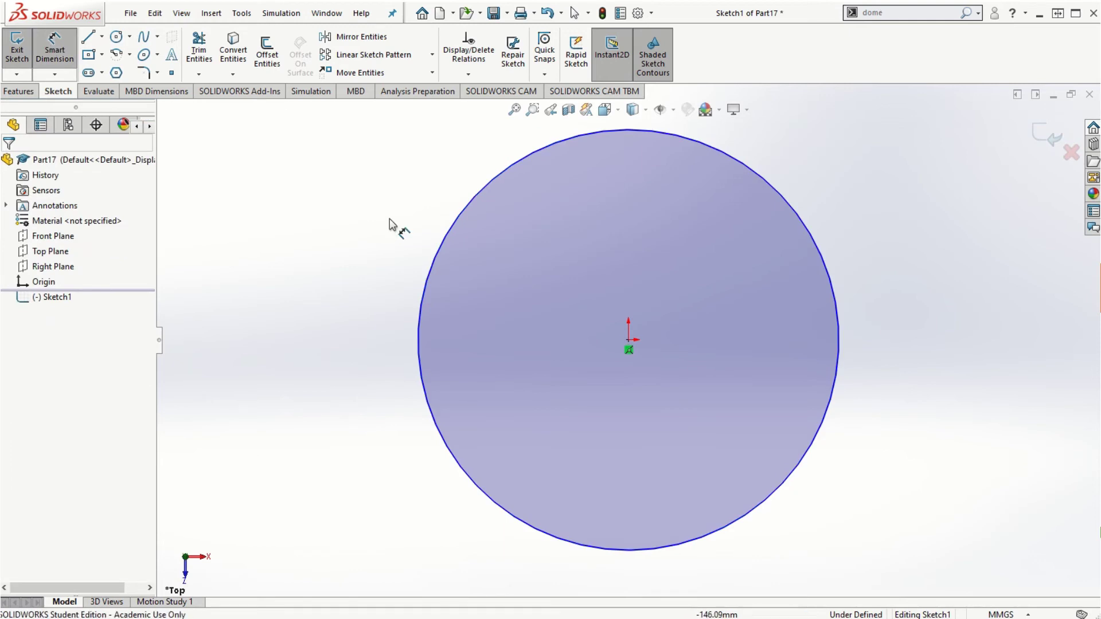
{"action": "left_click", "coordinate": [457, 219]}
{"action": "left_click", "coordinate": [364, 262]}
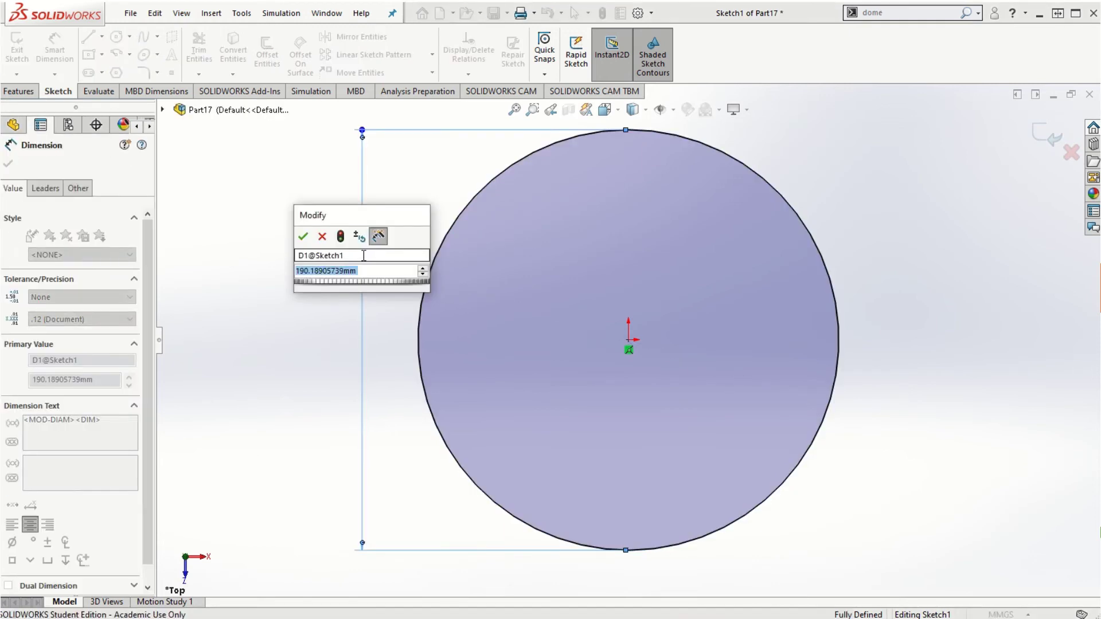
{"action": "type", "text": "200"}
{"action": "key", "text": "Return"}
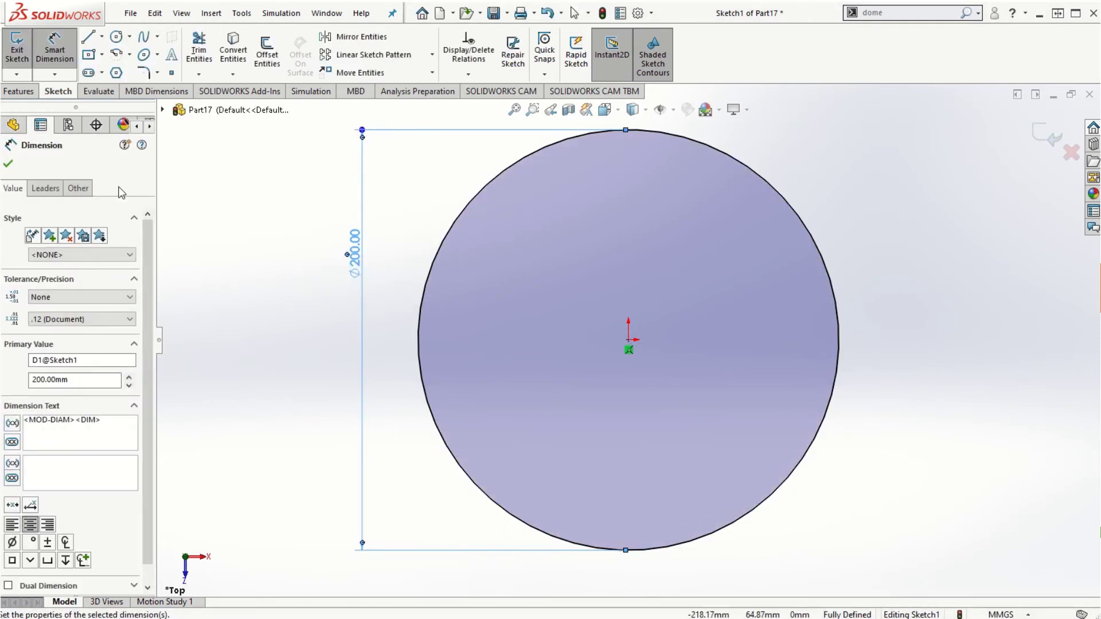
{"action": "left_click", "coordinate": [8, 164]}
{"action": "left_click", "coordinate": [19, 92]}
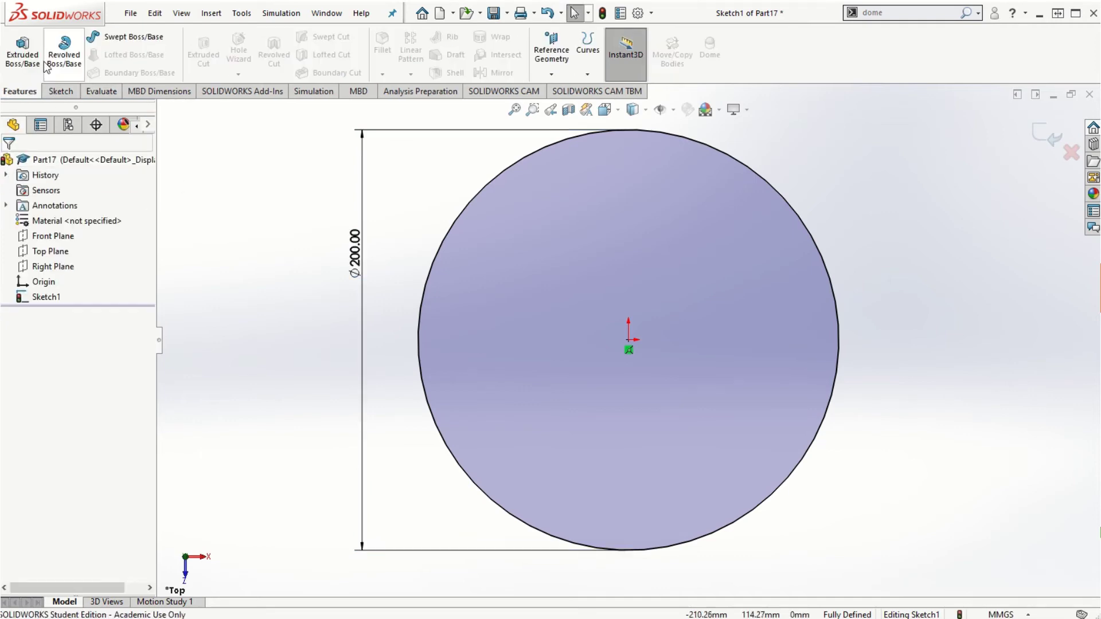
Step: Extrude the Ø200 circle 10 mm into a solid disc
{"action": "left_click", "coordinate": [23, 52]}
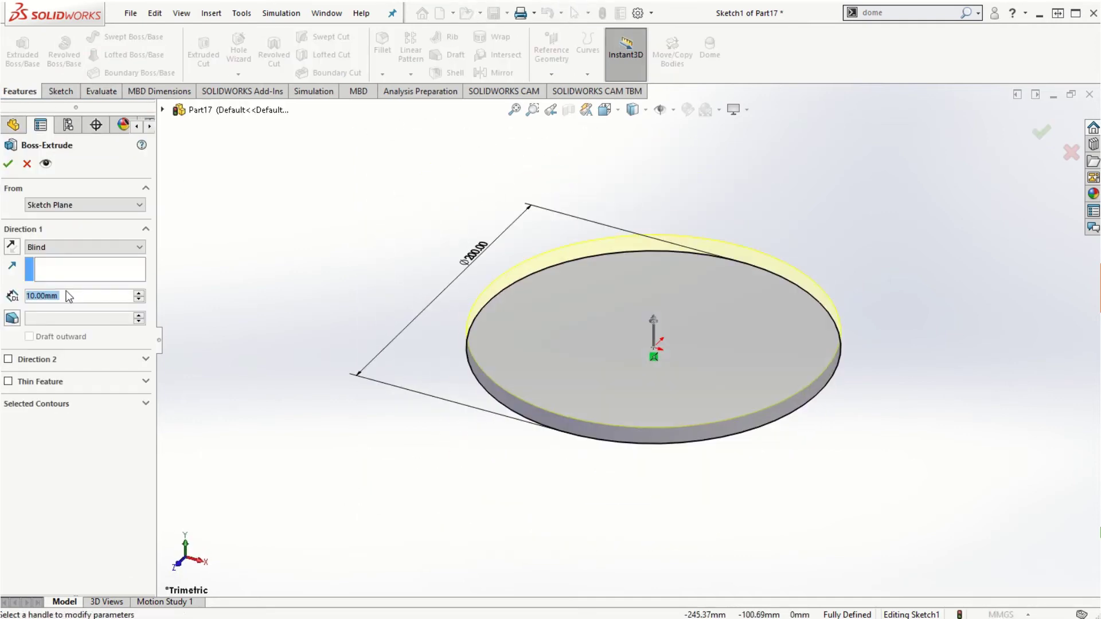
{"action": "left_click", "coordinate": [8, 165]}
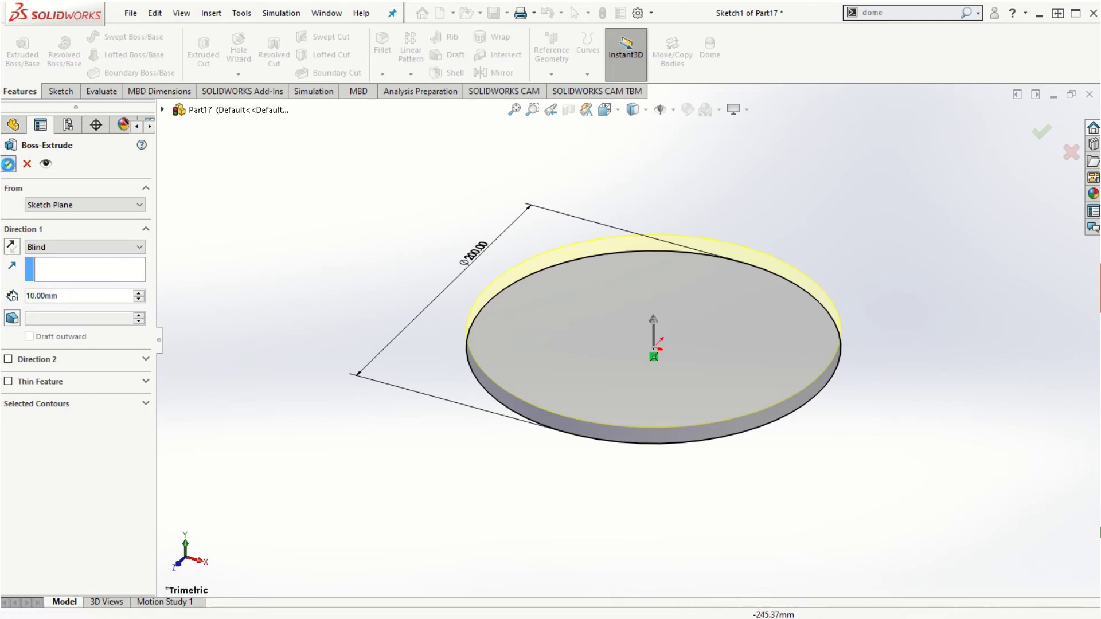
{"action": "scroll", "coordinate": [688, 347], "scroll_direction": "down", "scroll_amount": 3}
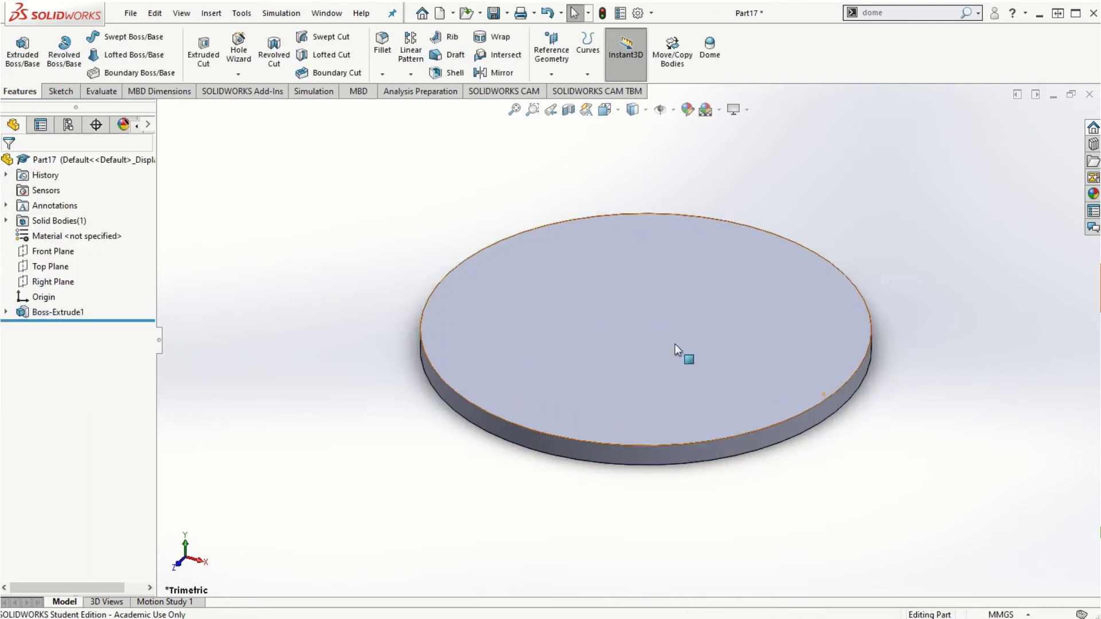
Step: Turn the view Normal To the disc's top face
{"action": "left_click", "coordinate": [806, 404]}
{"action": "middle_click_drag", "start_coordinate": [893, 500], "coordinate": [883, 393]}
{"action": "scroll", "coordinate": [883, 393], "scroll_direction": "up", "scroll_amount": 2}
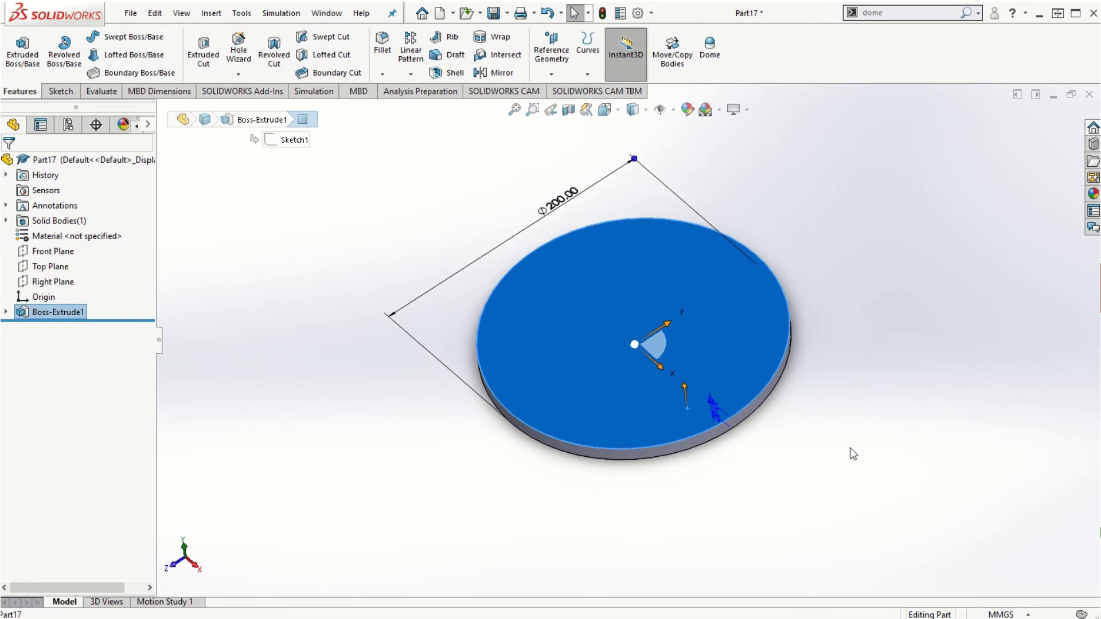
{"action": "left_click", "coordinate": [734, 331]}
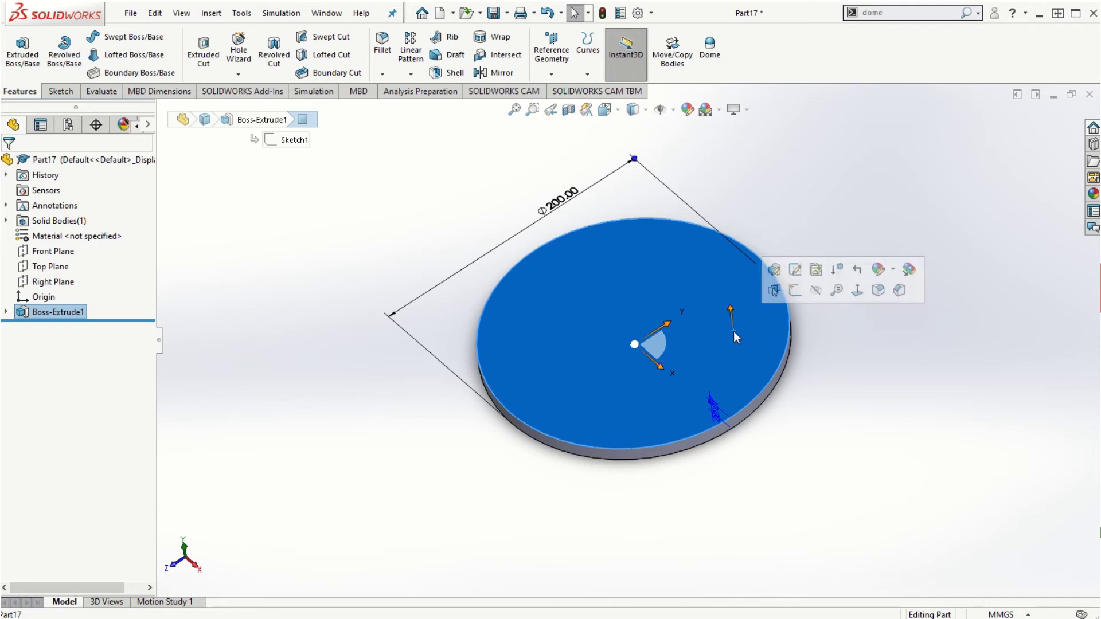
{"action": "left_click", "coordinate": [858, 291]}
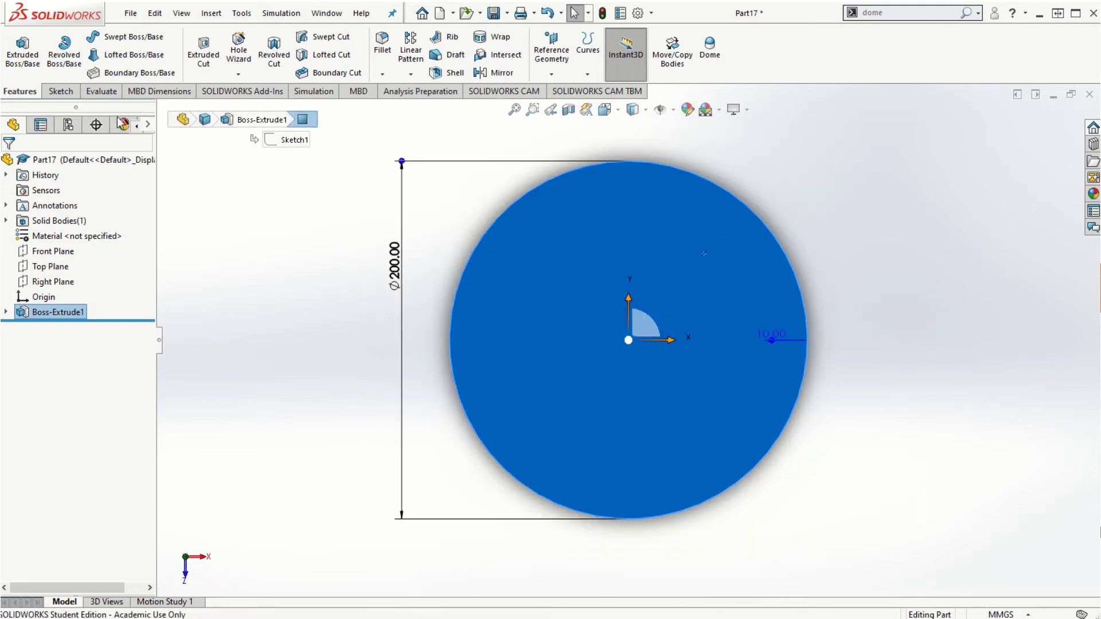
{"action": "left_click", "coordinate": [61, 91]}
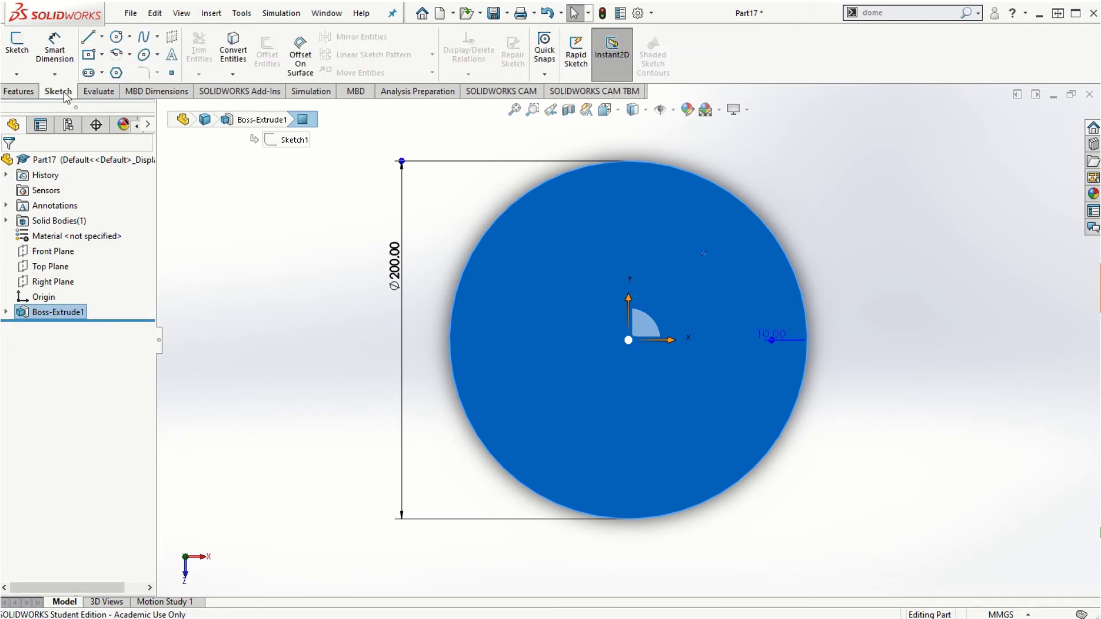
Step: Draw a small circle above the disc centre and dimension it Ø20 mm
{"action": "left_click", "coordinate": [116, 36]}
{"action": "left_click", "coordinate": [629, 202]}
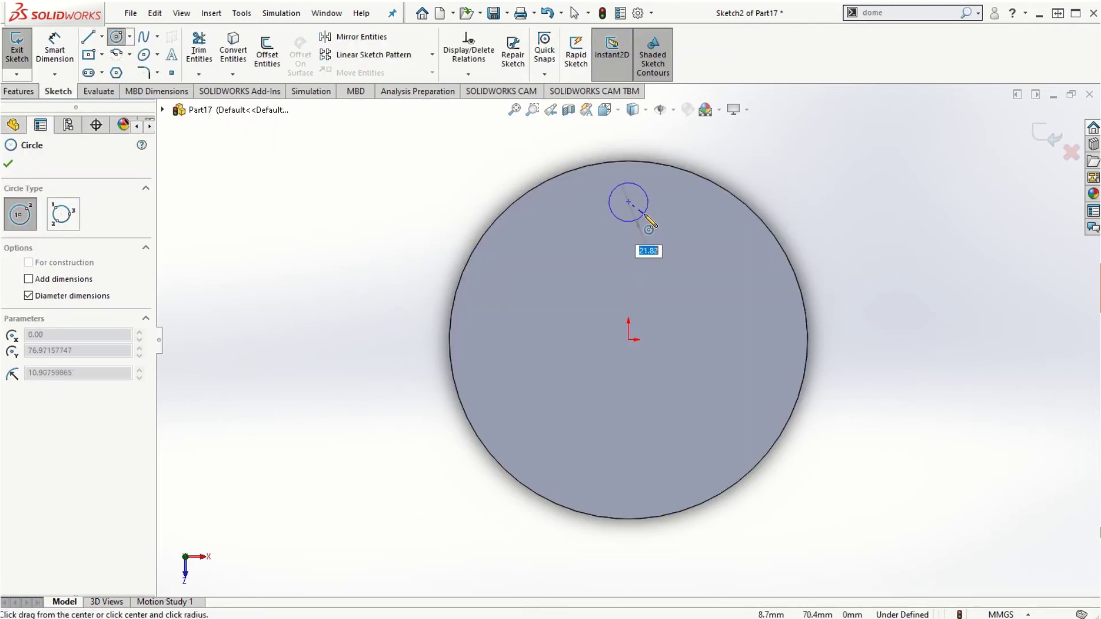
{"action": "left_click", "coordinate": [643, 217]}
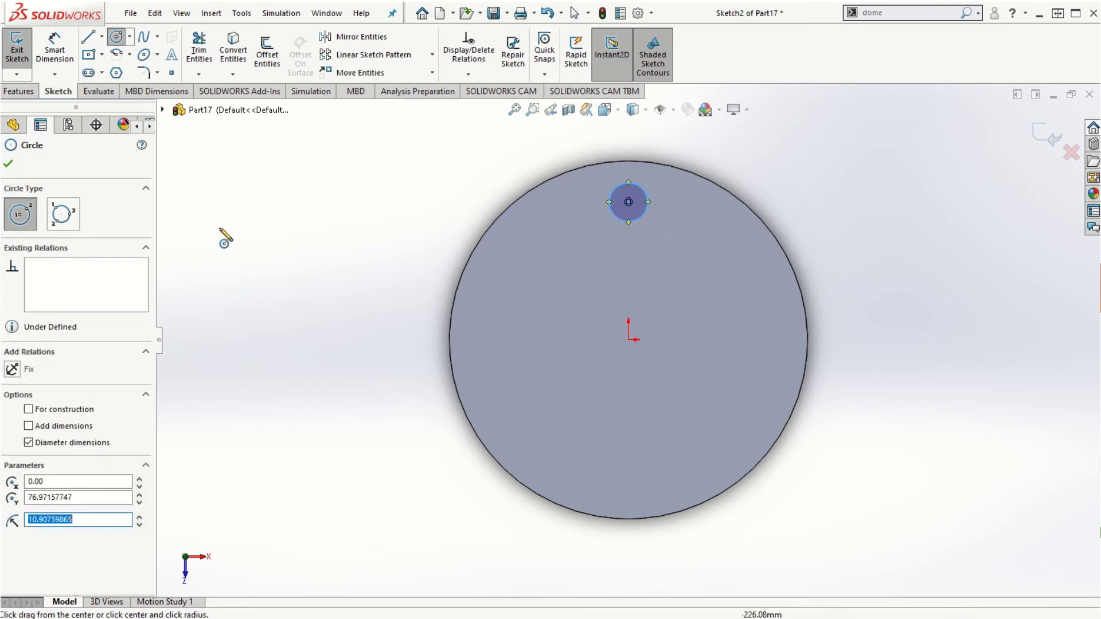
{"action": "left_click", "coordinate": [55, 51]}
{"action": "left_click", "coordinate": [637, 185]}
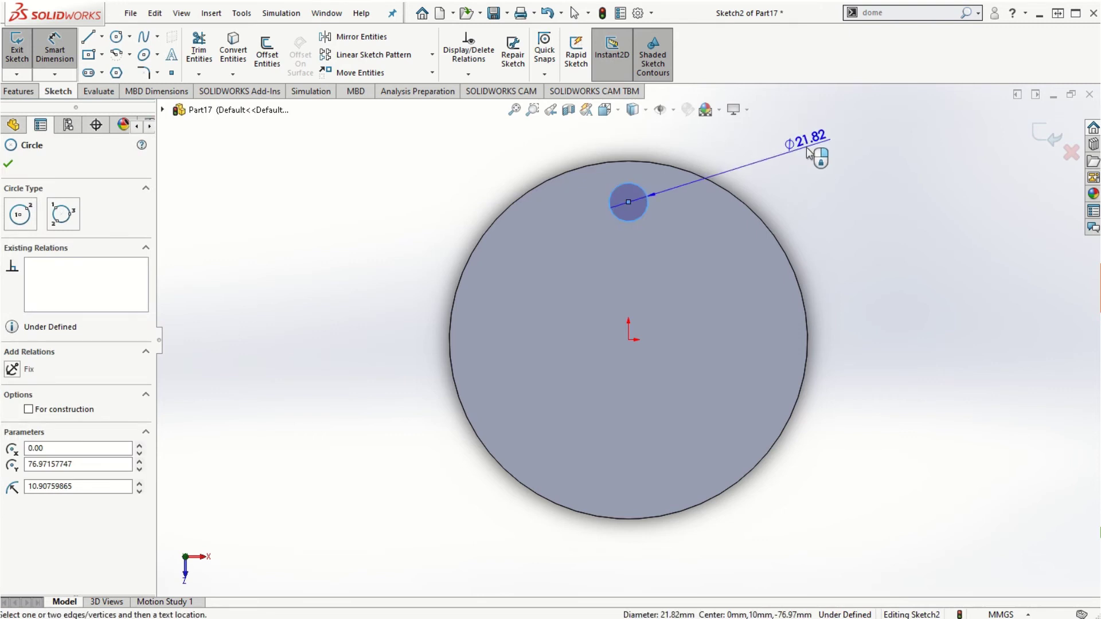
{"action": "left_click", "coordinate": [807, 148]}
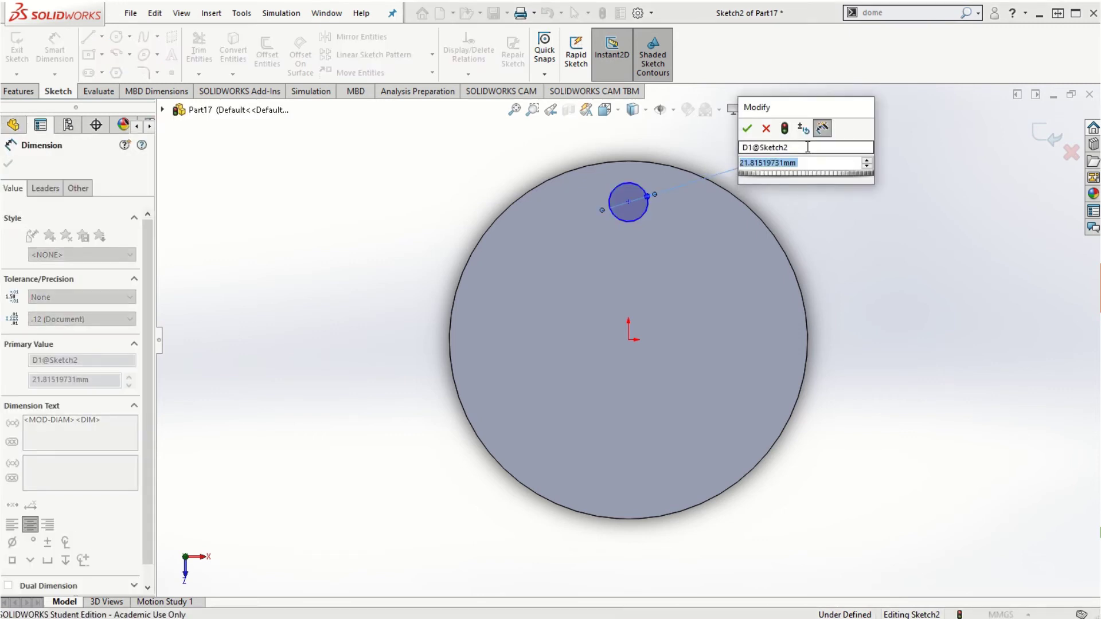
{"action": "type", "text": "20"}
{"action": "key", "text": "Return"}
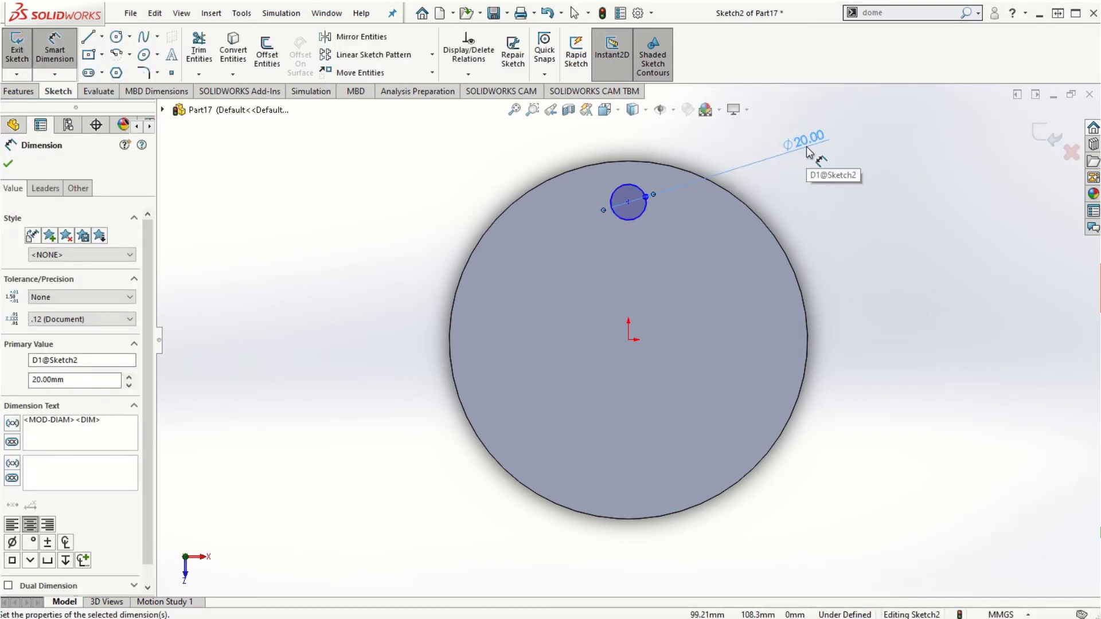
{"action": "key", "text": "Escape"}
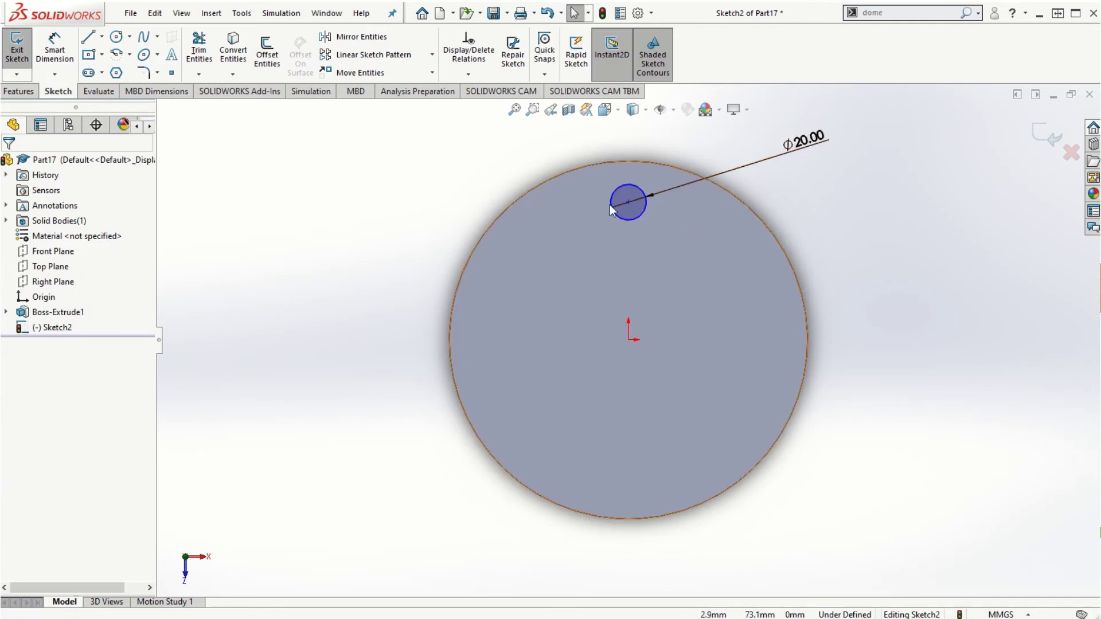
Step: Dimension the hole centre 75 mm from the origin
{"action": "left_click", "coordinate": [53, 57]}
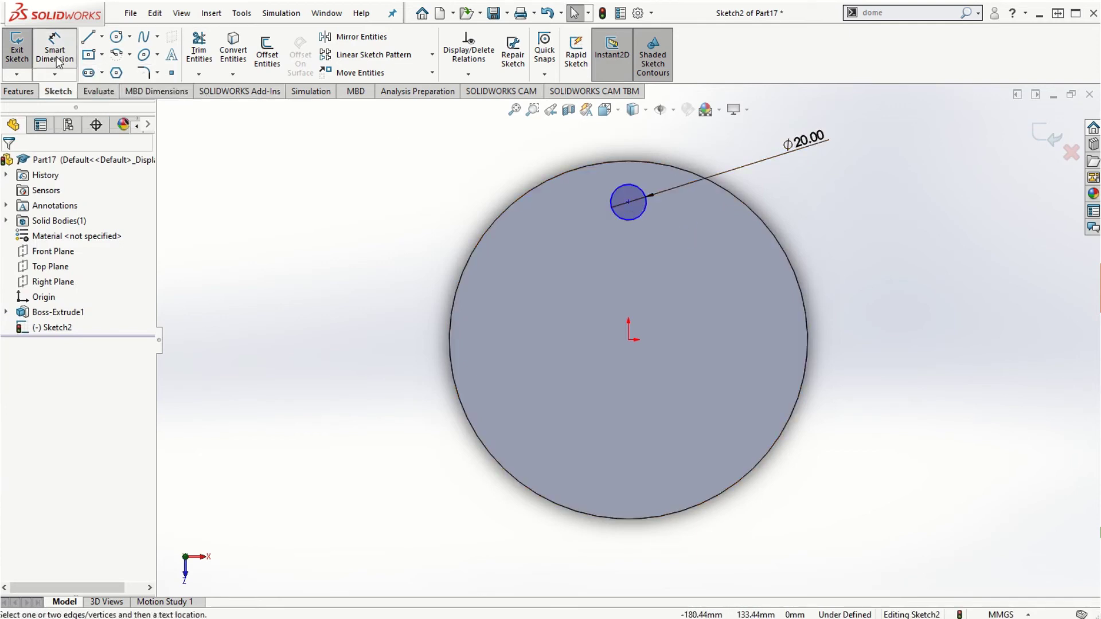
{"action": "left_click", "coordinate": [629, 203]}
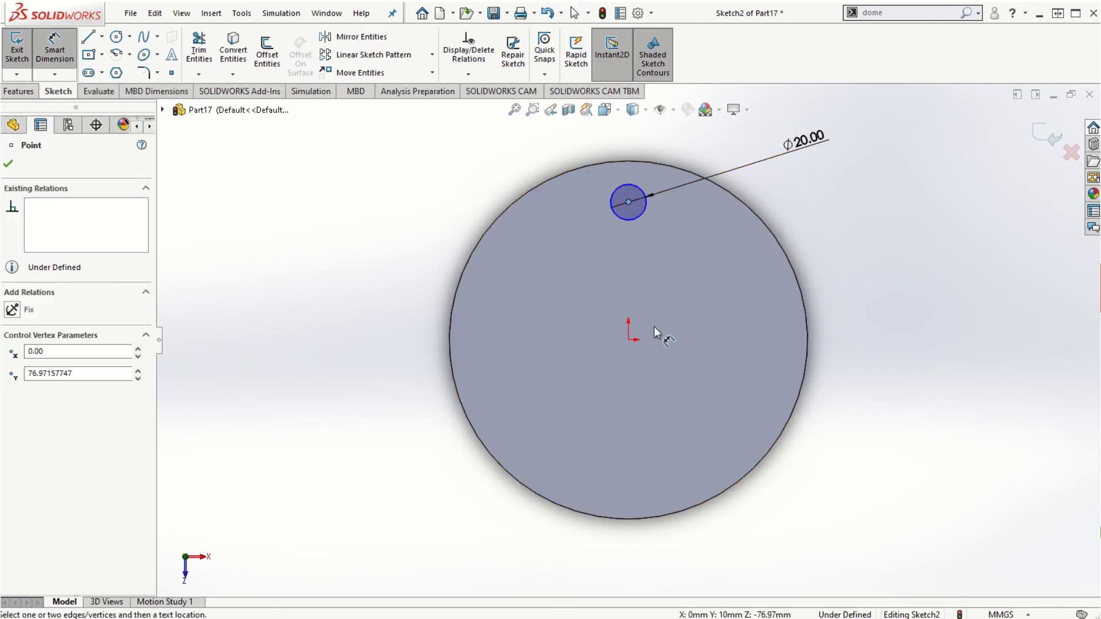
{"action": "left_click", "coordinate": [630, 341]}
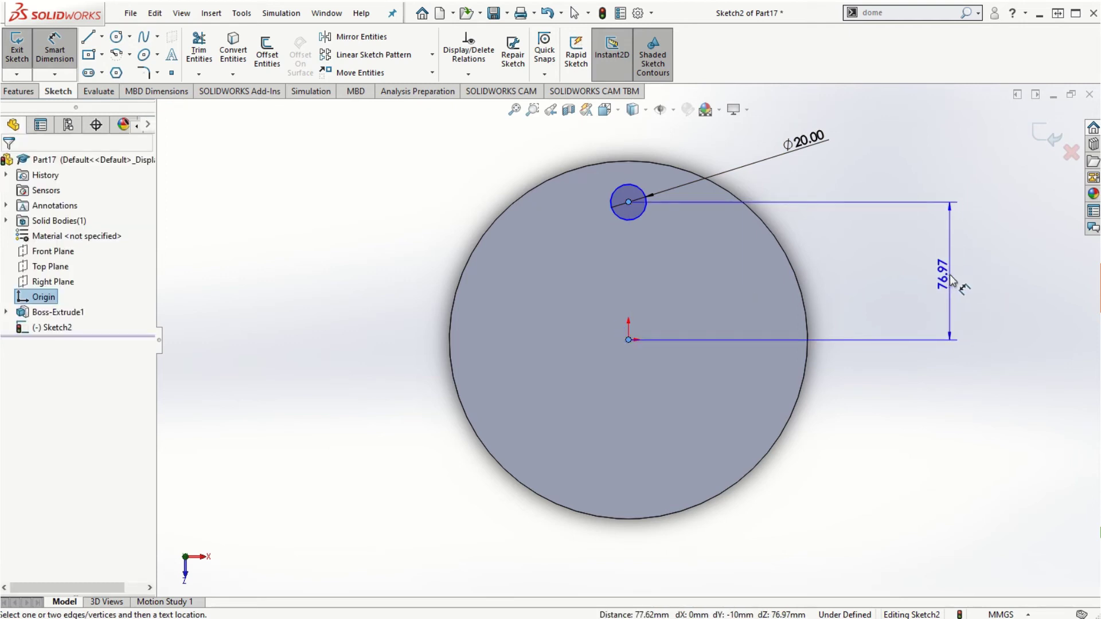
{"action": "left_click", "coordinate": [951, 277]}
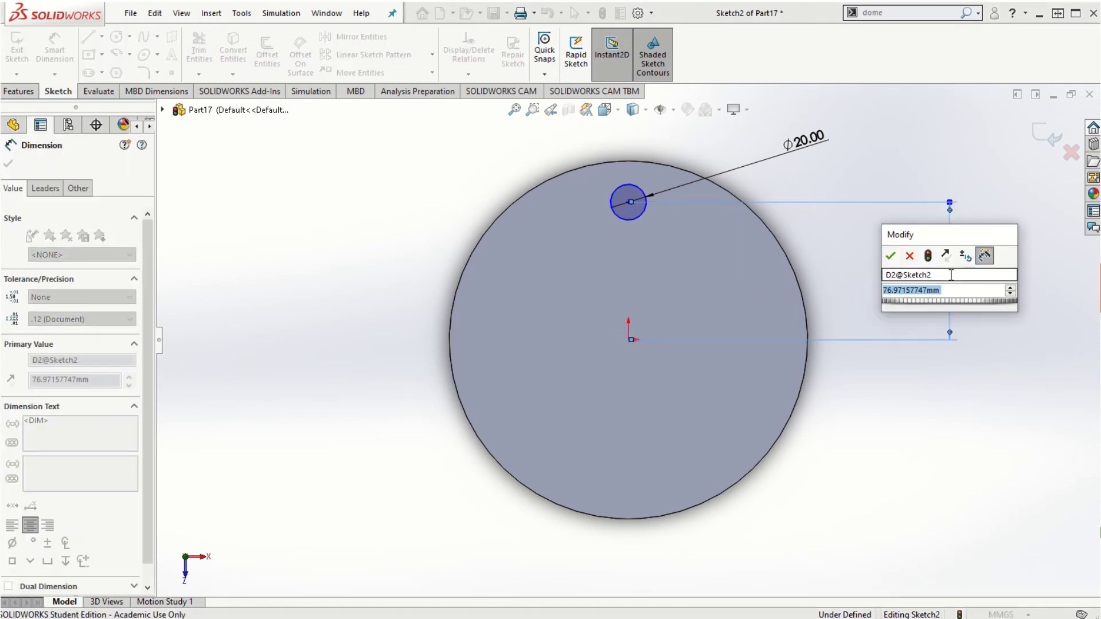
{"action": "type", "text": "75"}
{"action": "key", "text": "Return"}
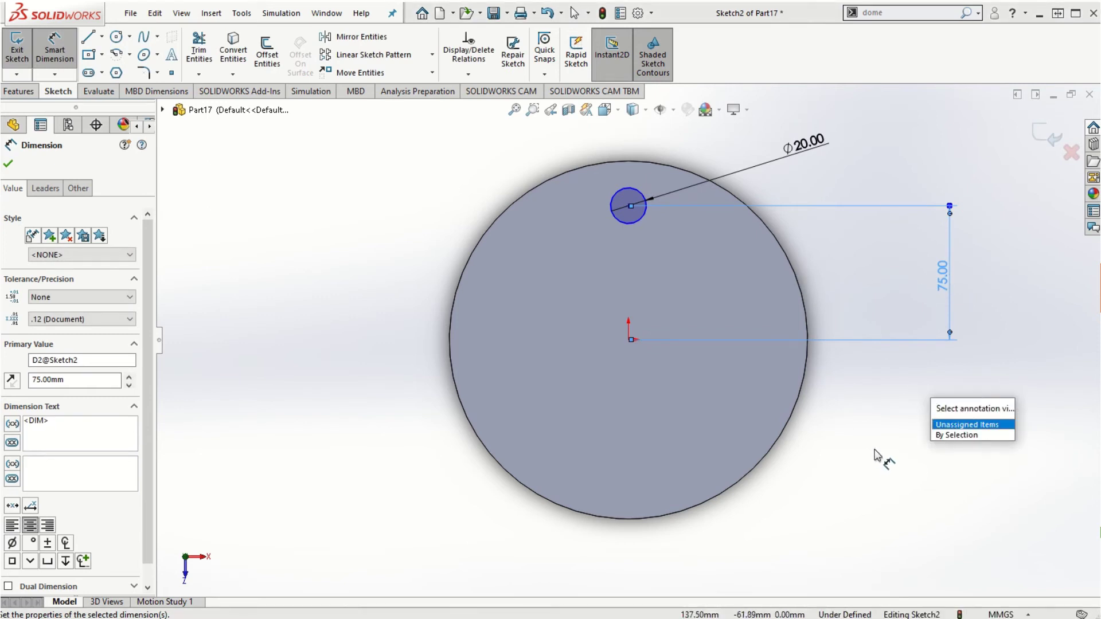
{"action": "key", "text": "Escape"}
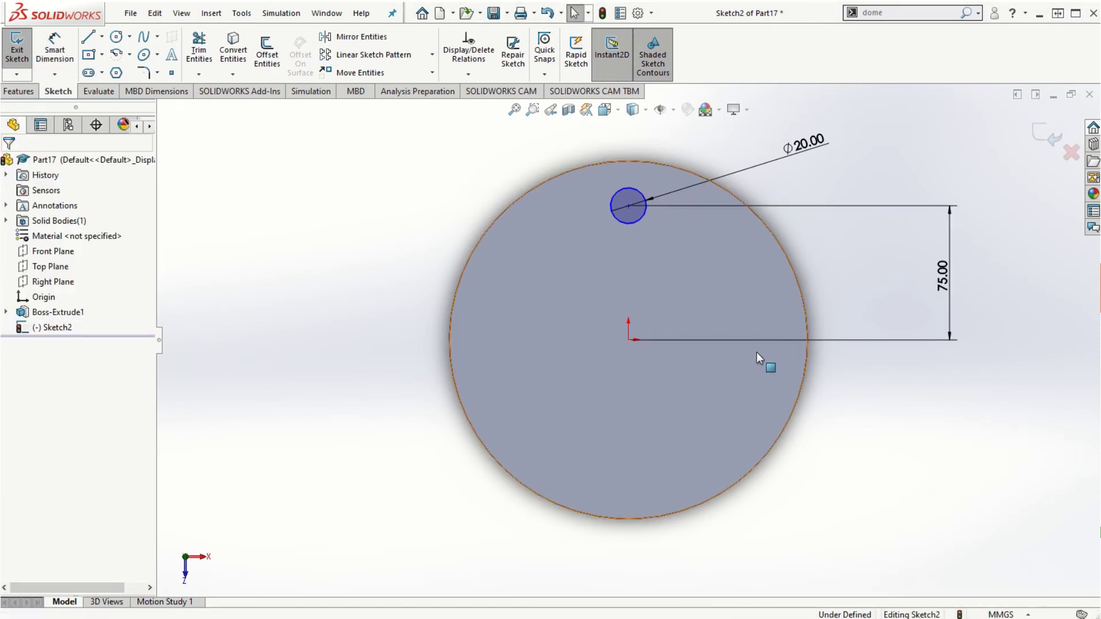
Step: Add a Vertical relation between the hole centre and the origin
{"action": "left_click", "coordinate": [629, 206]}
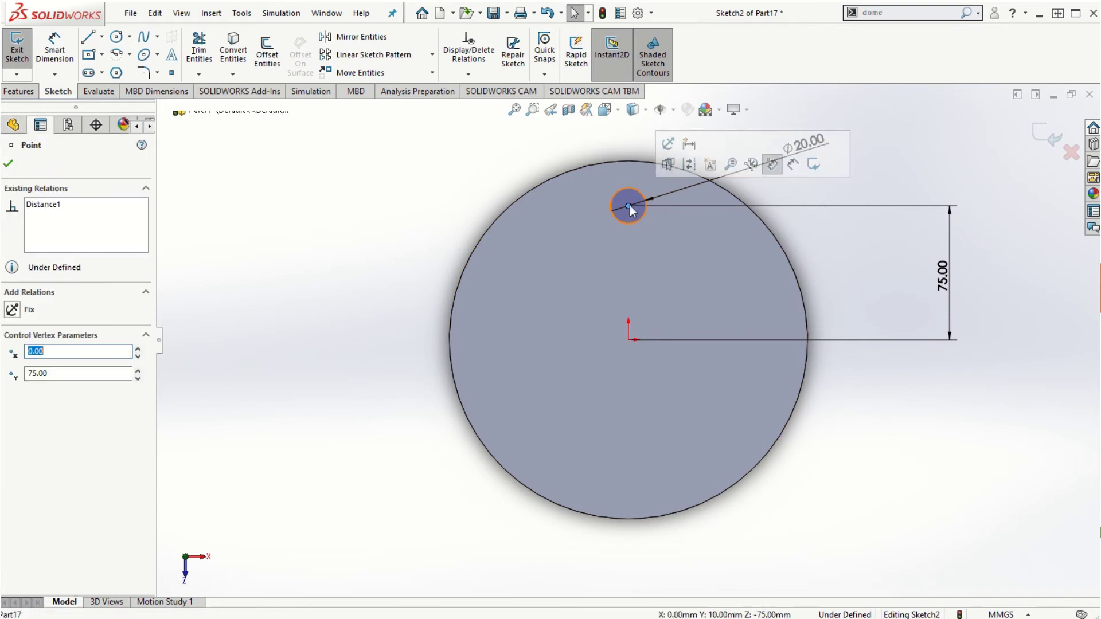
{"action": "left_click", "coordinate": [629, 339], "text": "ctrl"}
{"action": "left_click", "coordinate": [690, 276]}
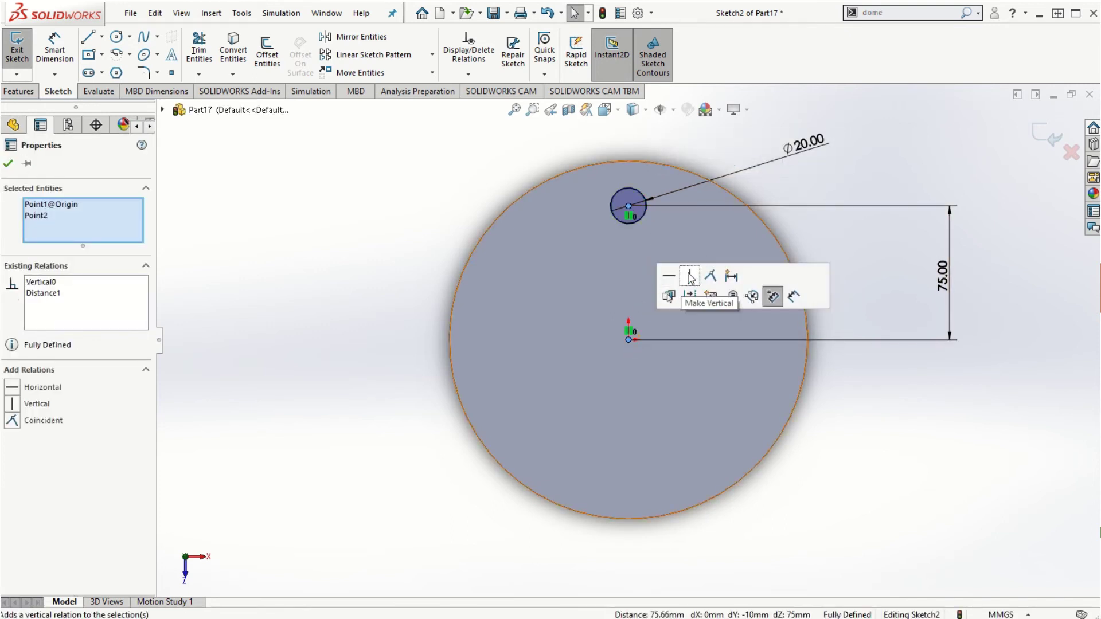
{"action": "left_click", "coordinate": [8, 165]}
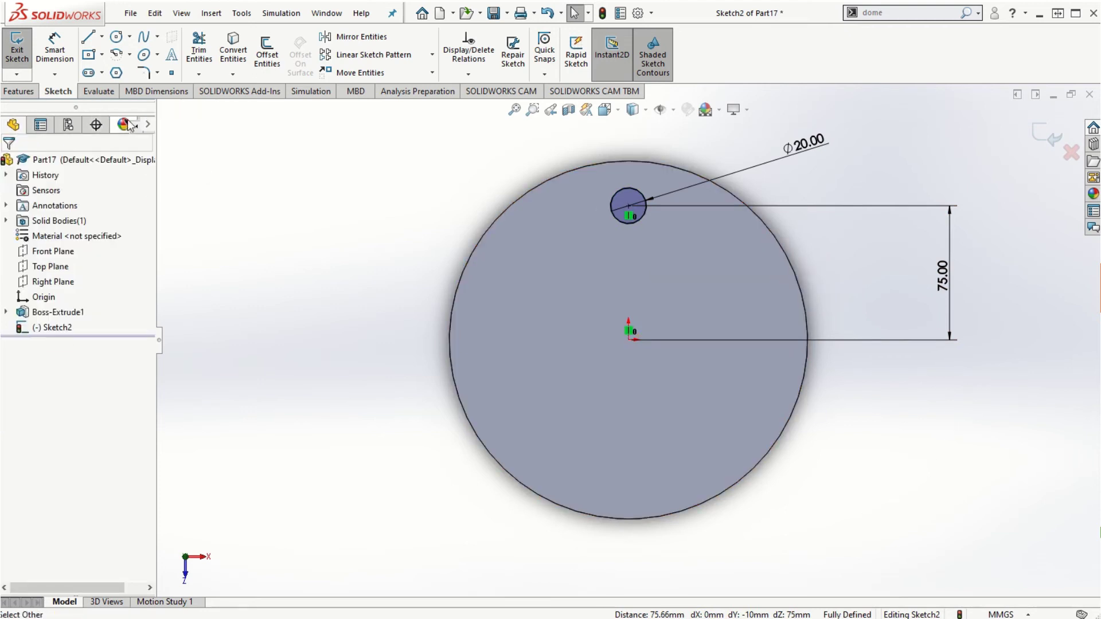
{"action": "left_click", "coordinate": [24, 92]}
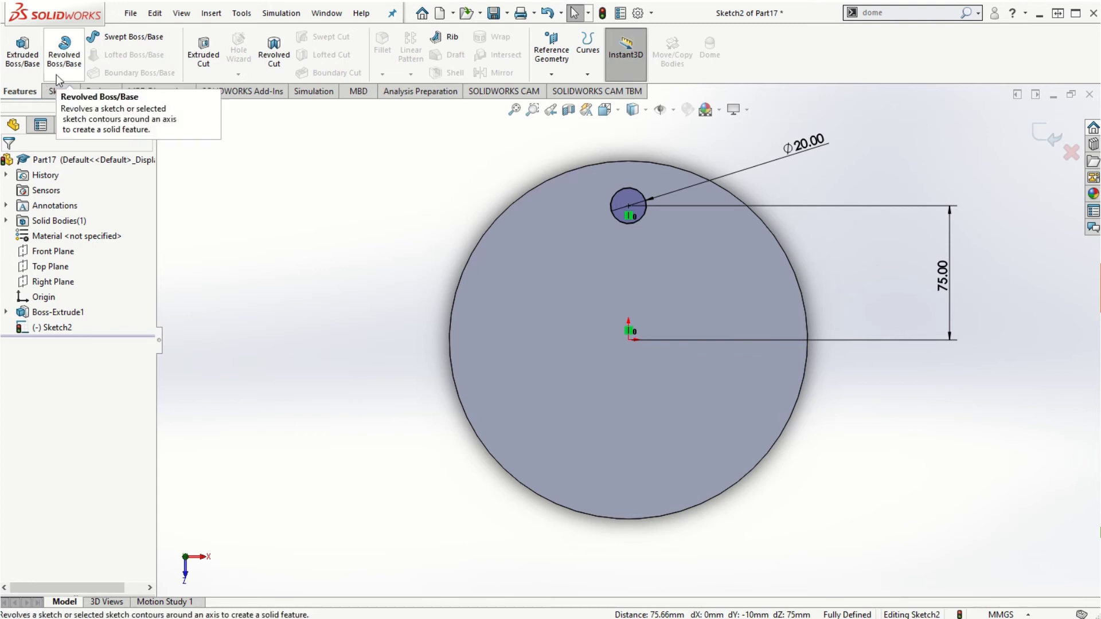
{"action": "left_click", "coordinate": [210, 69]}
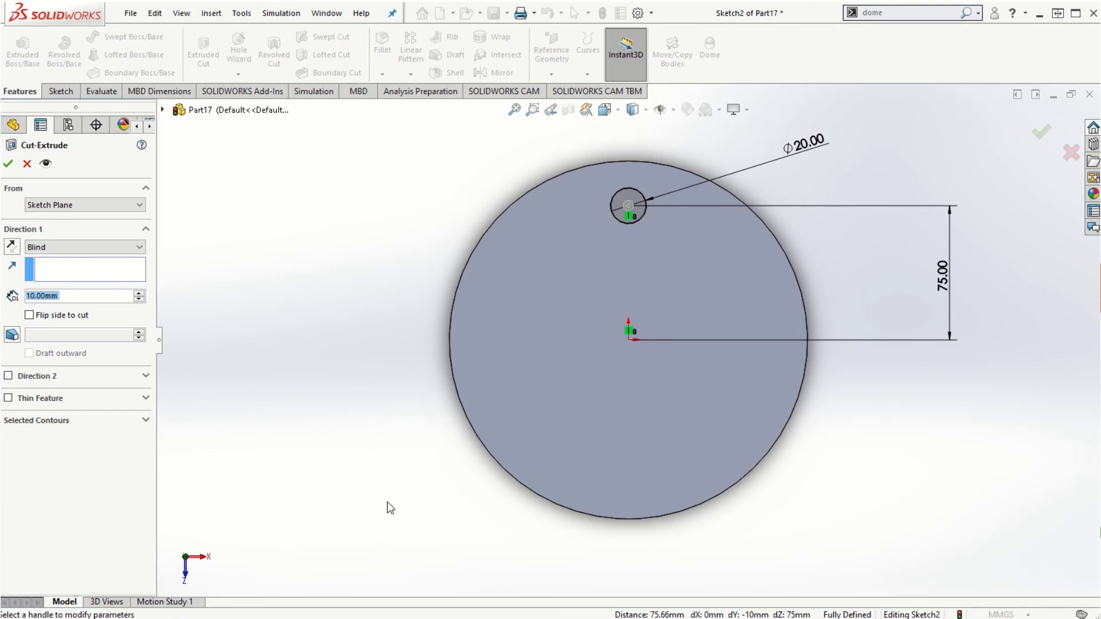
{"action": "left_click", "coordinate": [91, 249]}
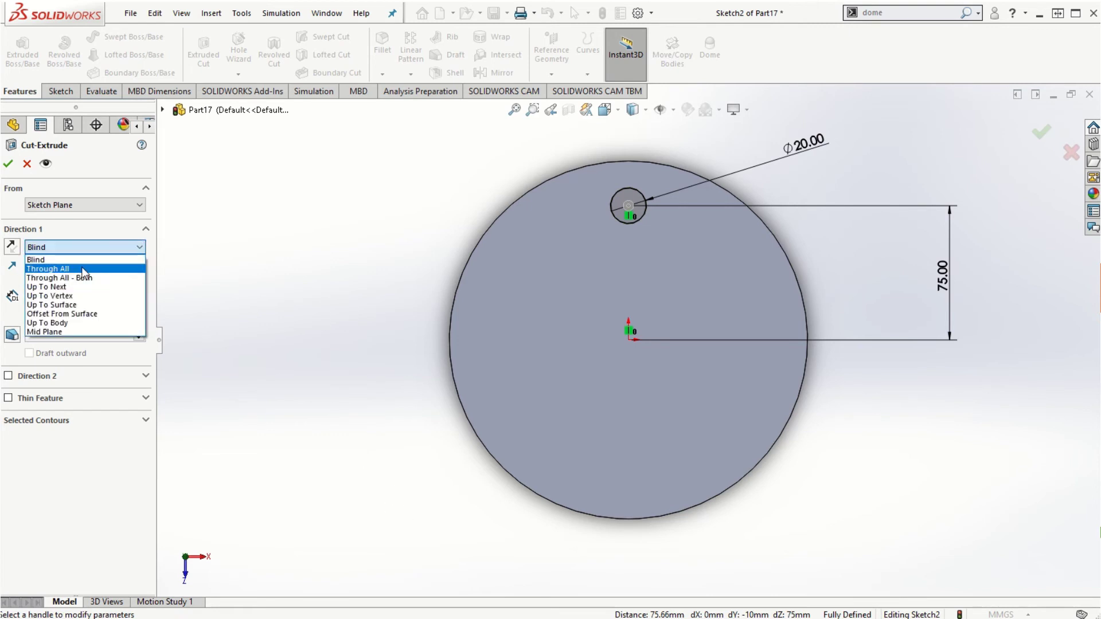
{"action": "left_click", "coordinate": [81, 266]}
{"action": "left_click", "coordinate": [9, 164]}
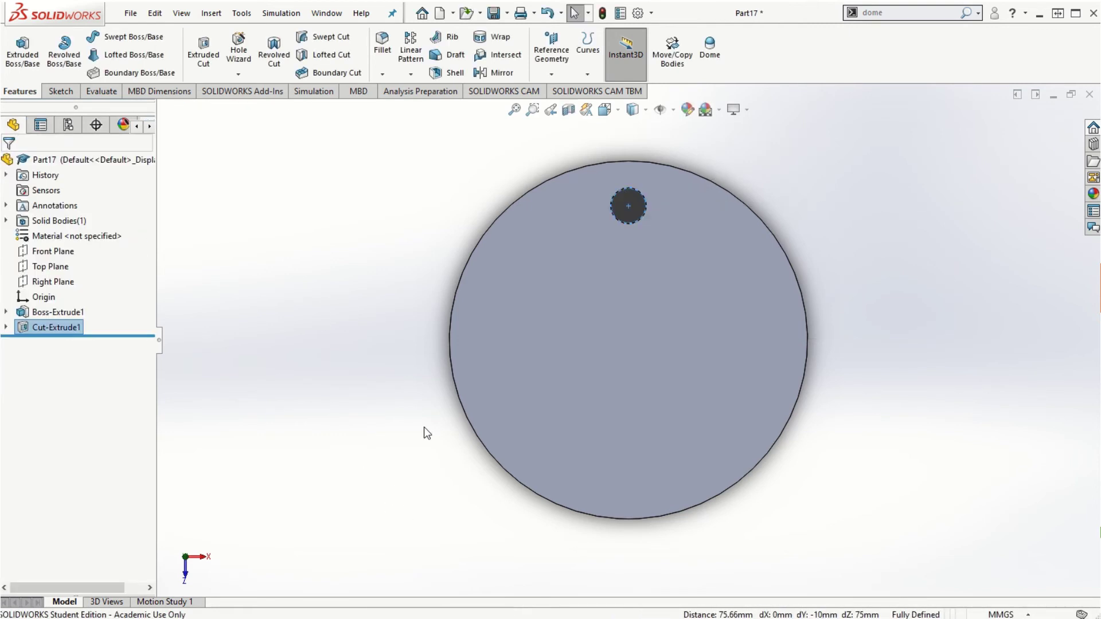
{"action": "left_click", "coordinate": [393, 522]}
{"action": "middle_click_drag", "start_coordinate": [393, 522], "coordinate": [431, 511]}
{"action": "key", "text": "ctrl+8"}
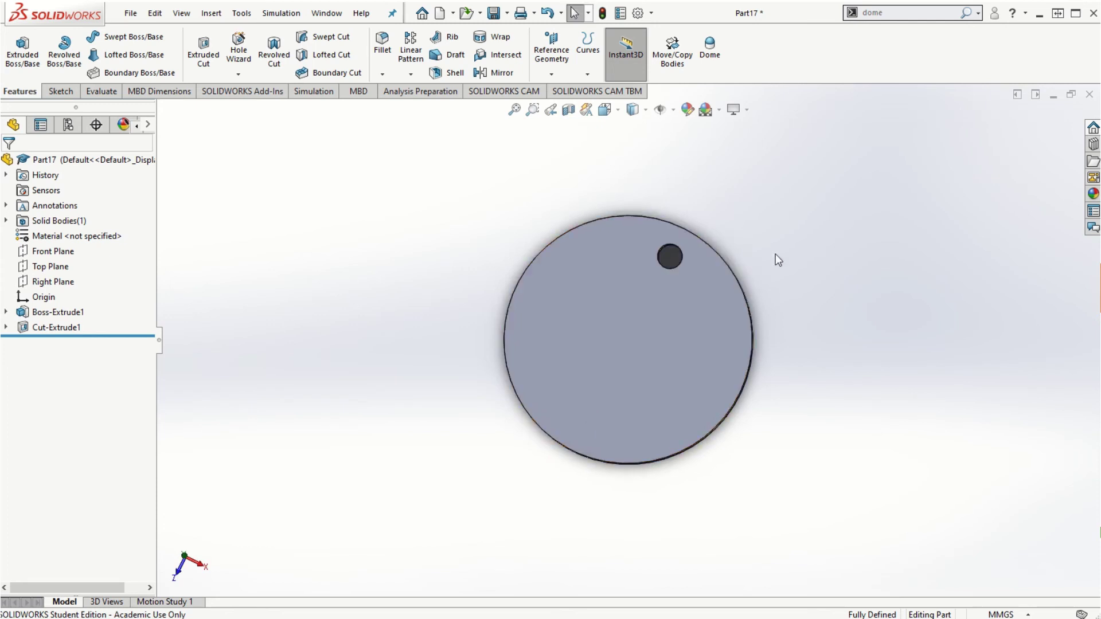
{"action": "middle_click_drag", "start_coordinate": [757, 336], "coordinate": [946, 402]}
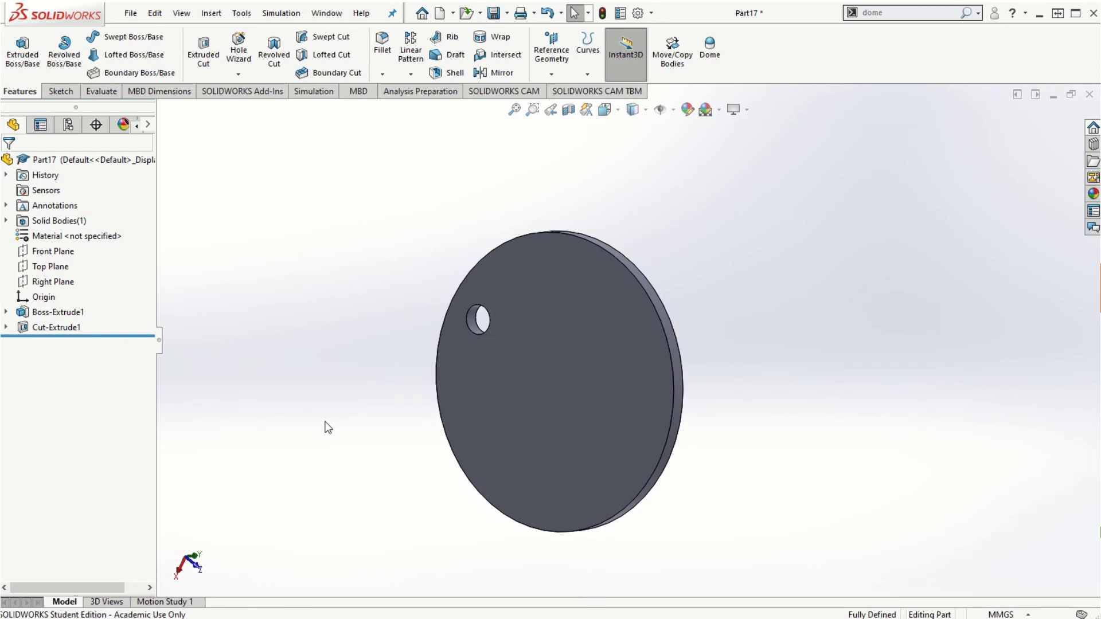
{"action": "left_click", "coordinate": [57, 314]}
{"action": "left_click", "coordinate": [54, 328]}
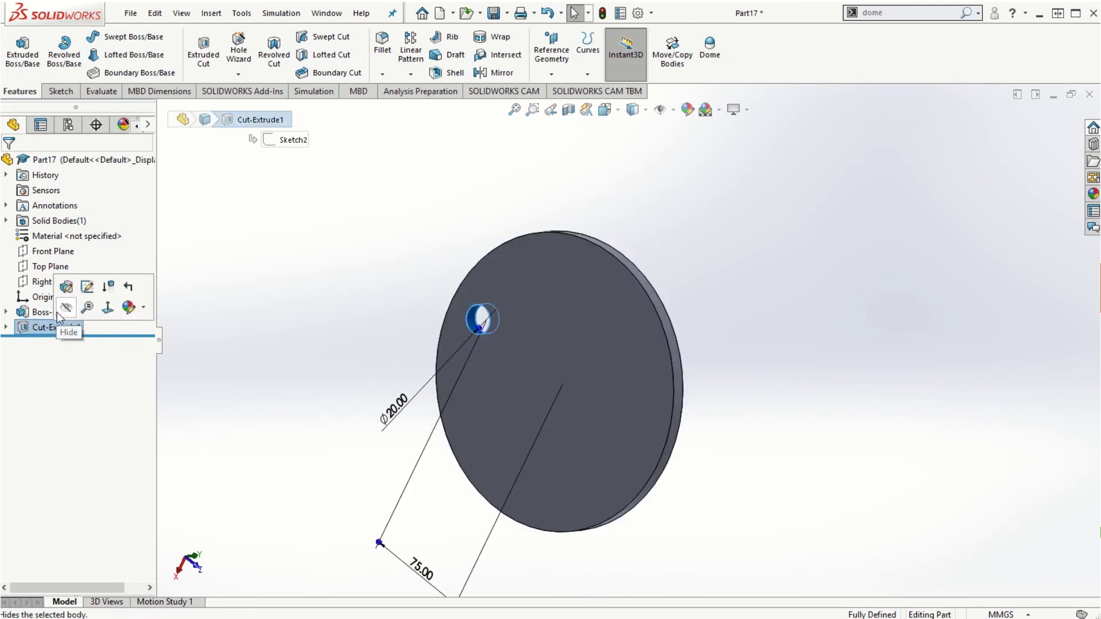
{"action": "left_click", "coordinate": [57, 312]}
{"action": "left_click", "coordinate": [73, 328]}
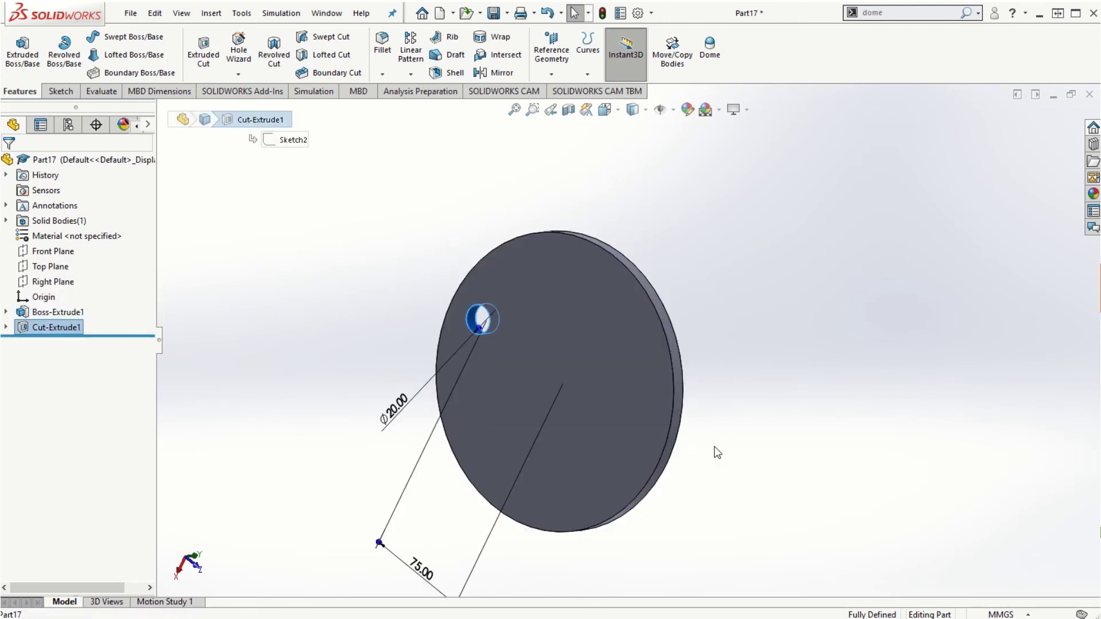
{"action": "middle_click_drag", "start_coordinate": [716, 449], "coordinate": [597, 508]}
{"action": "left_click", "coordinate": [314, 431]}
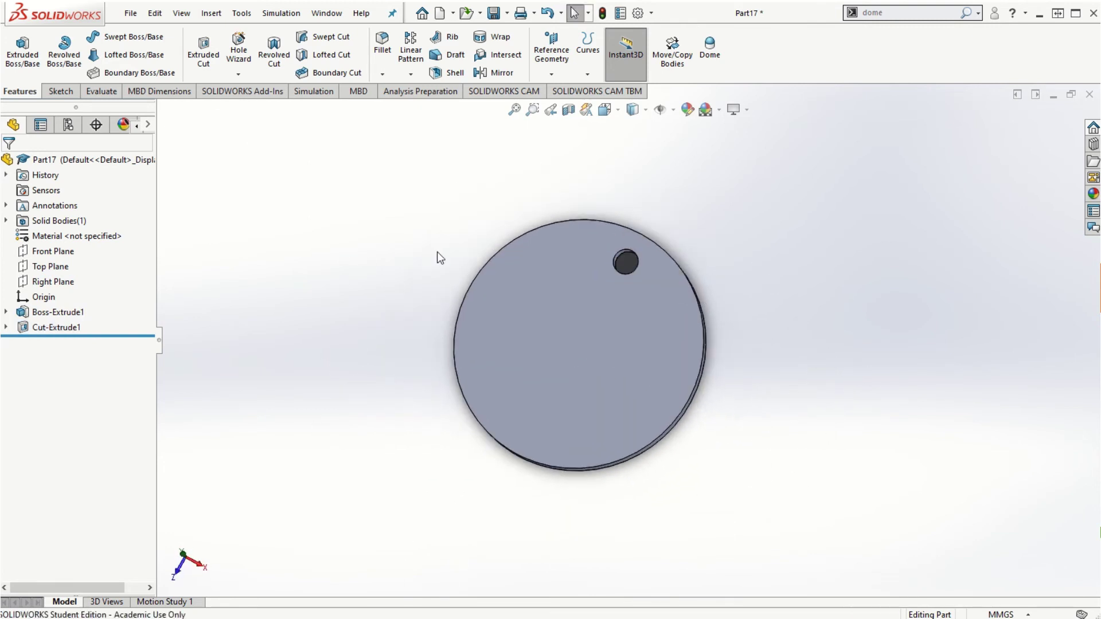
Step: Expand the dropdown under Linear Pattern to show the pattern and mirror options
{"action": "left_click", "coordinate": [410, 75]}
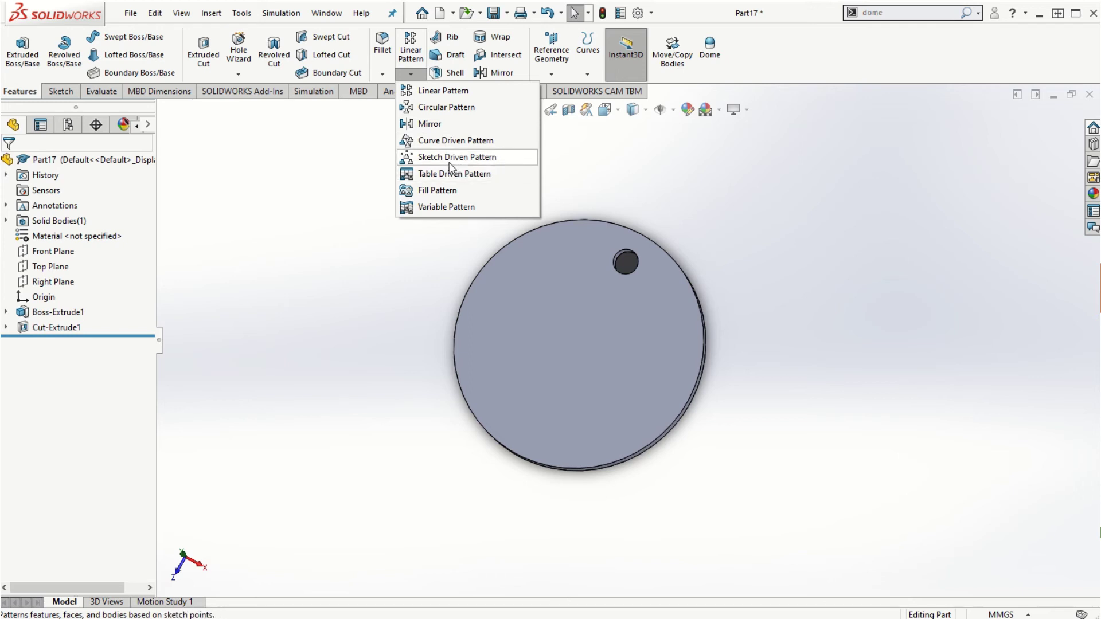
Step: Set up a circular pattern of Cut-Extrude1 around the disc's outer edge, 360° with 6 instances
{"action": "left_click", "coordinate": [437, 107]}
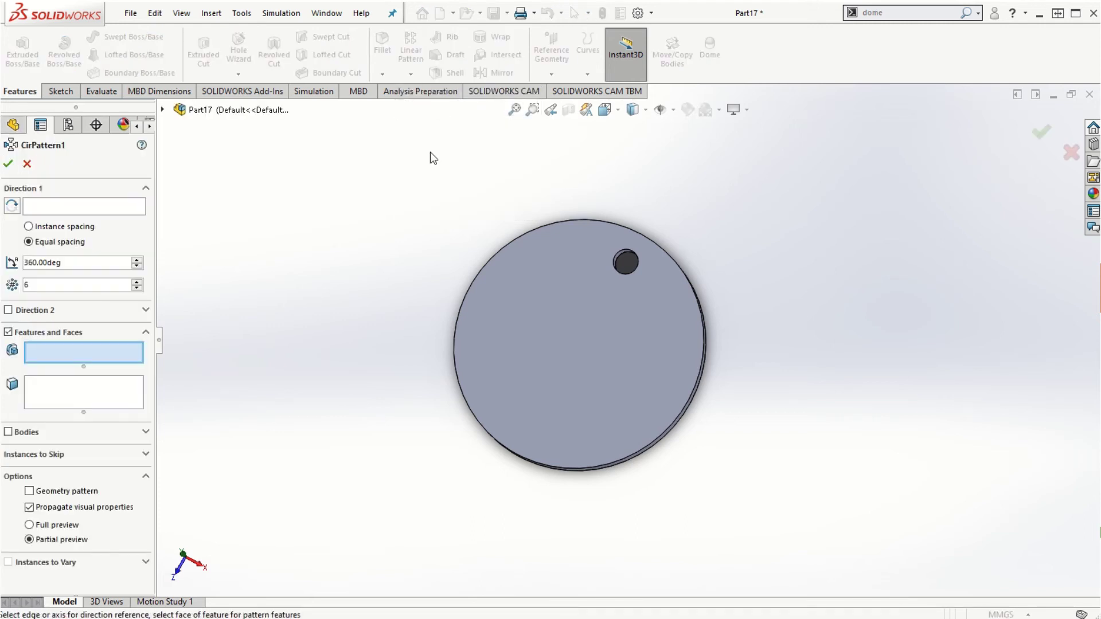
{"action": "left_click", "coordinate": [39, 210]}
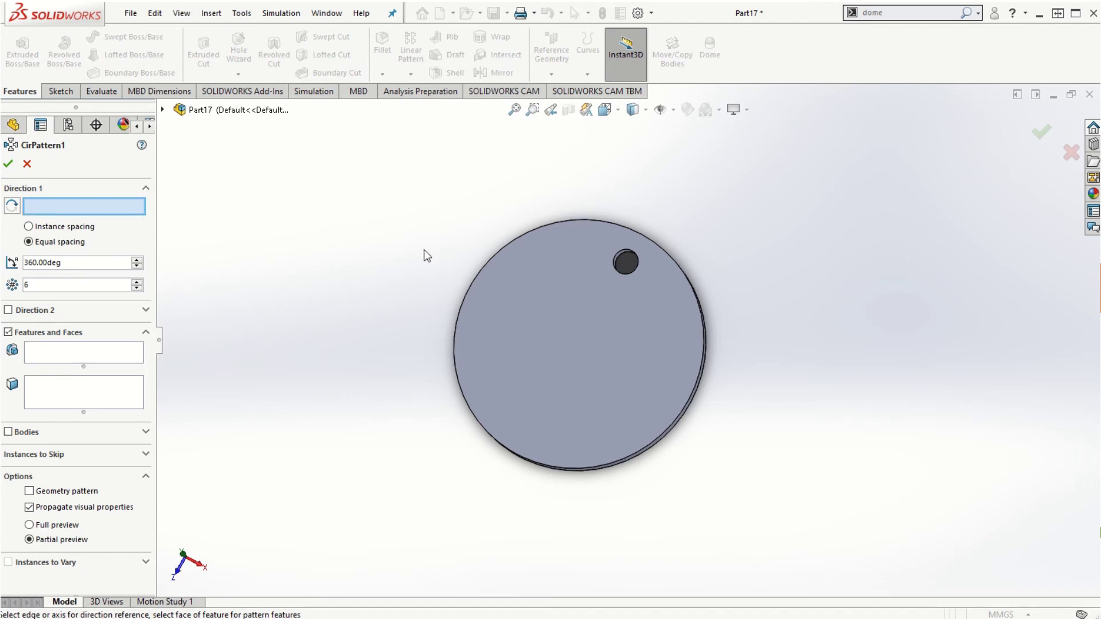
{"action": "left_click", "coordinate": [519, 238]}
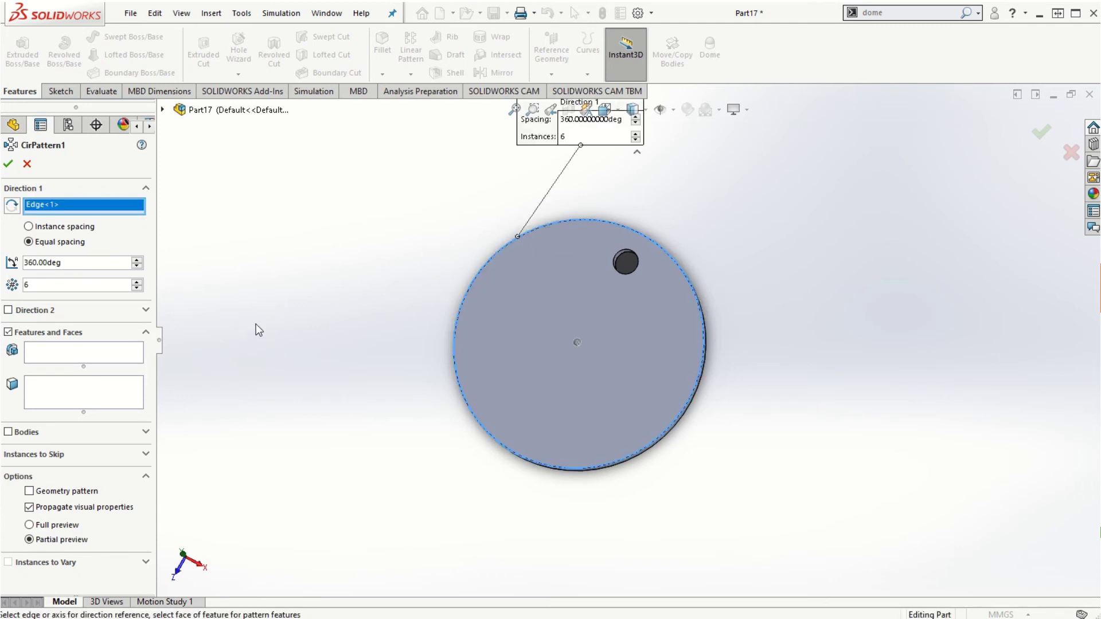
{"action": "scroll", "coordinate": [873, 379], "scroll_direction": "down", "scroll_amount": 2}
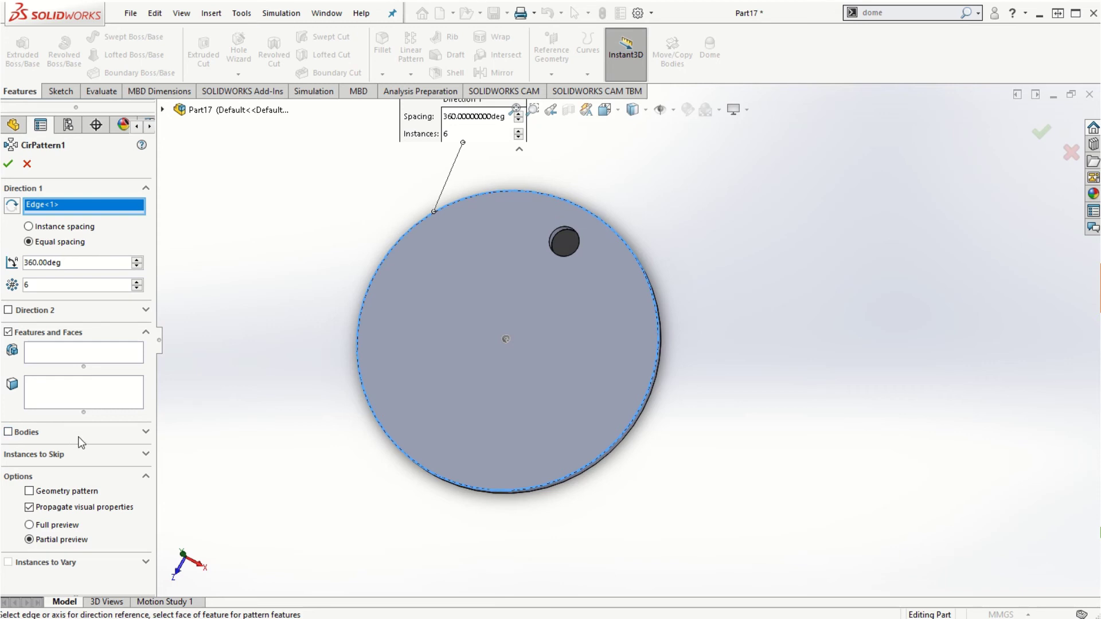
{"action": "left_click", "coordinate": [61, 354]}
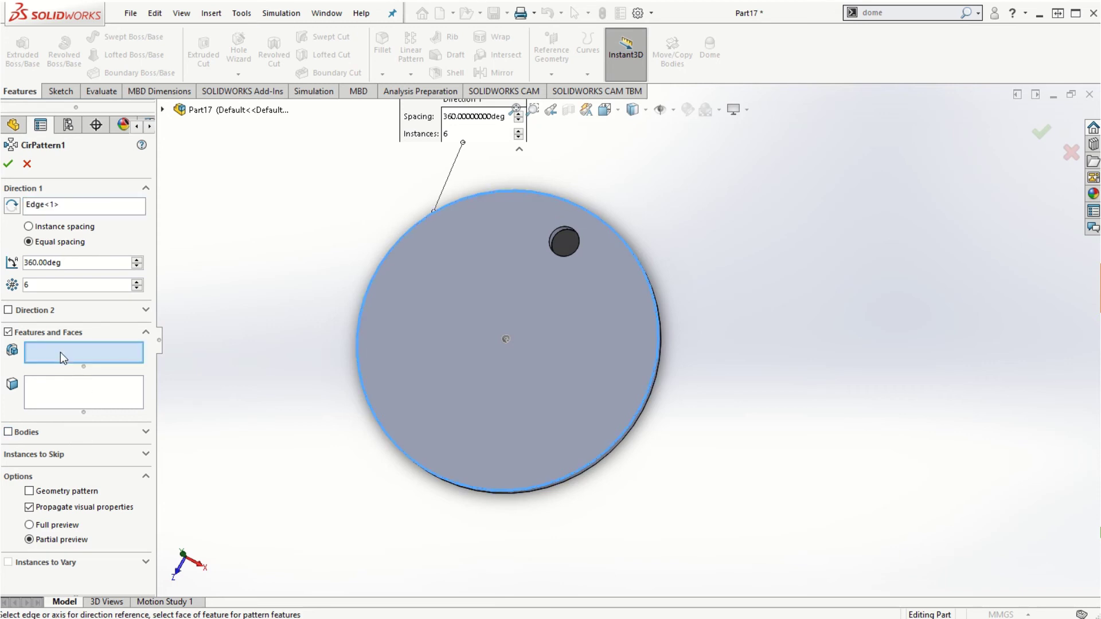
{"action": "left_click", "coordinate": [164, 109]}
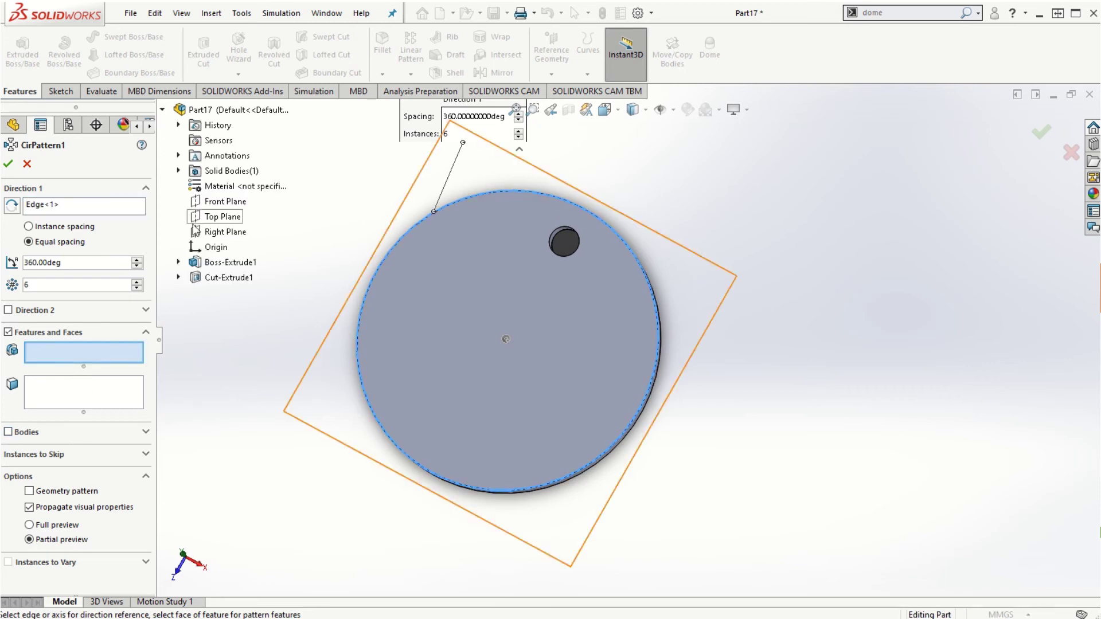
{"action": "left_click", "coordinate": [228, 278]}
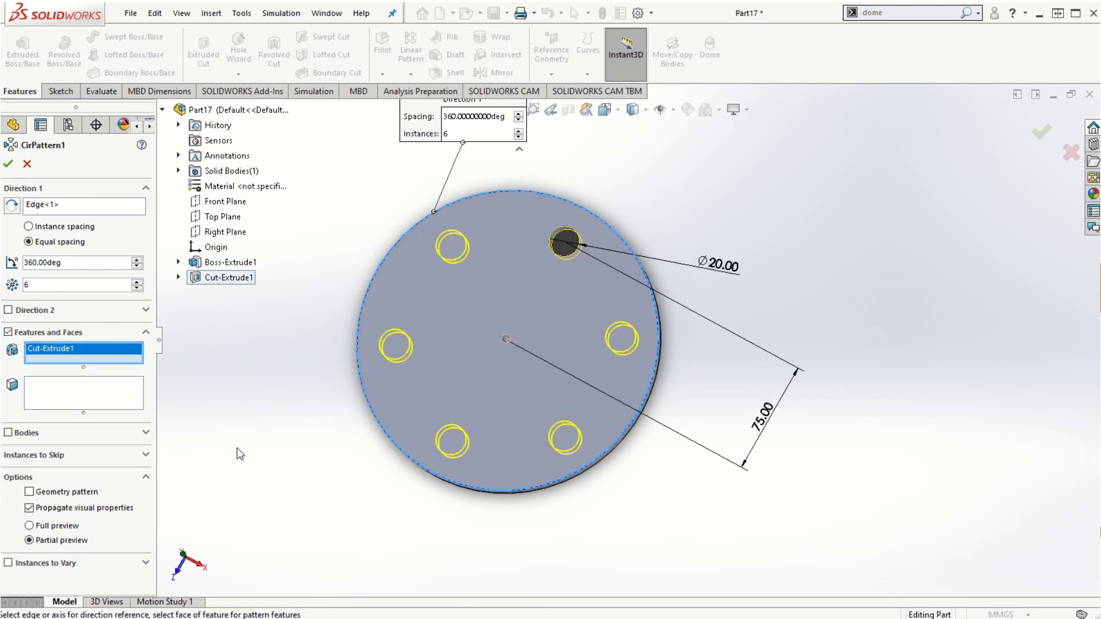
{"action": "middle_click_drag", "start_coordinate": [370, 531], "coordinate": [367, 488]}
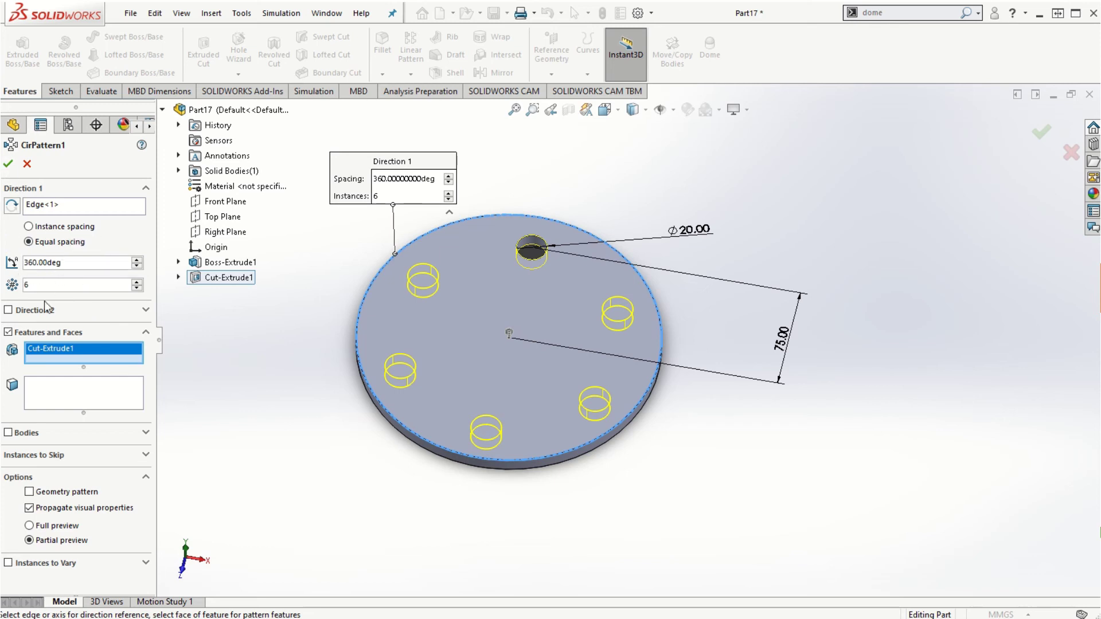
Step: Confirm the six-hole circular pattern and view the finished disc face-on
{"action": "left_click", "coordinate": [8, 166]}
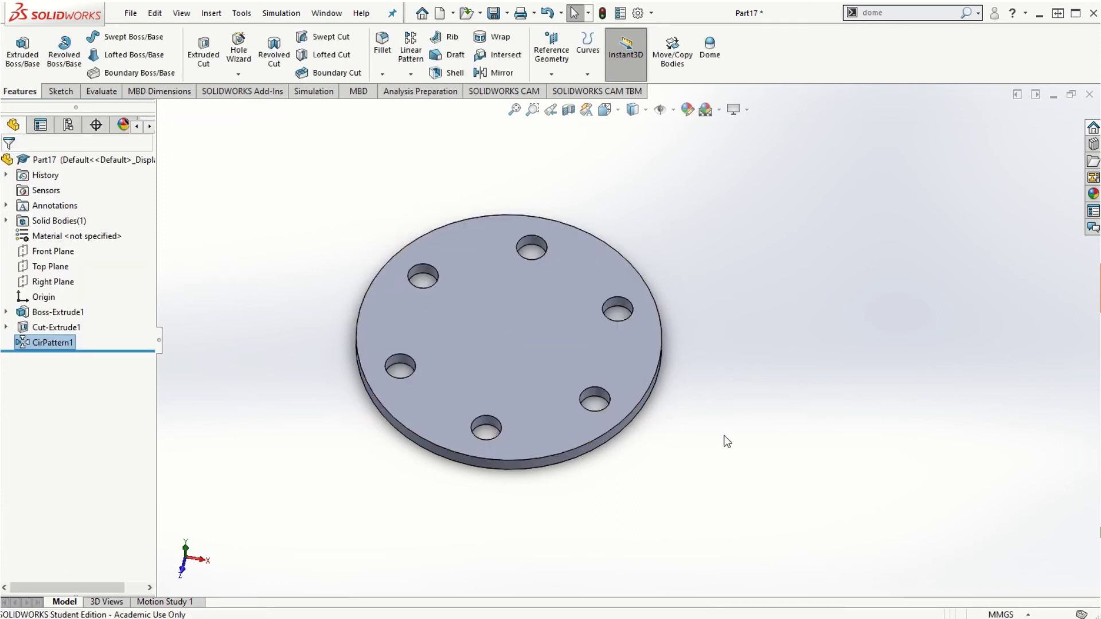
{"action": "middle_click_drag", "start_coordinate": [783, 375], "coordinate": [583, 197]}
{"action": "scroll", "coordinate": [636, 418], "scroll_direction": "up", "scroll_amount": 3}
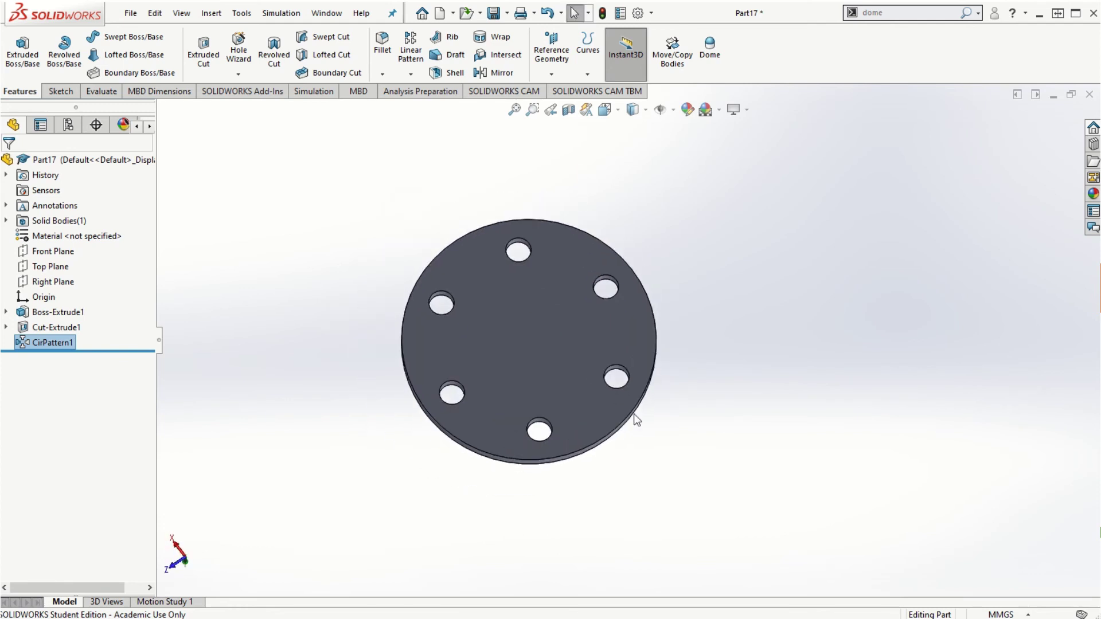
{"action": "scroll", "coordinate": [558, 382], "scroll_direction": "down", "scroll_amount": 2}
{"action": "scroll", "coordinate": [556, 382], "scroll_direction": "up", "scroll_amount": 2}
{"action": "scroll", "coordinate": [711, 427], "scroll_direction": "down", "scroll_amount": 3}
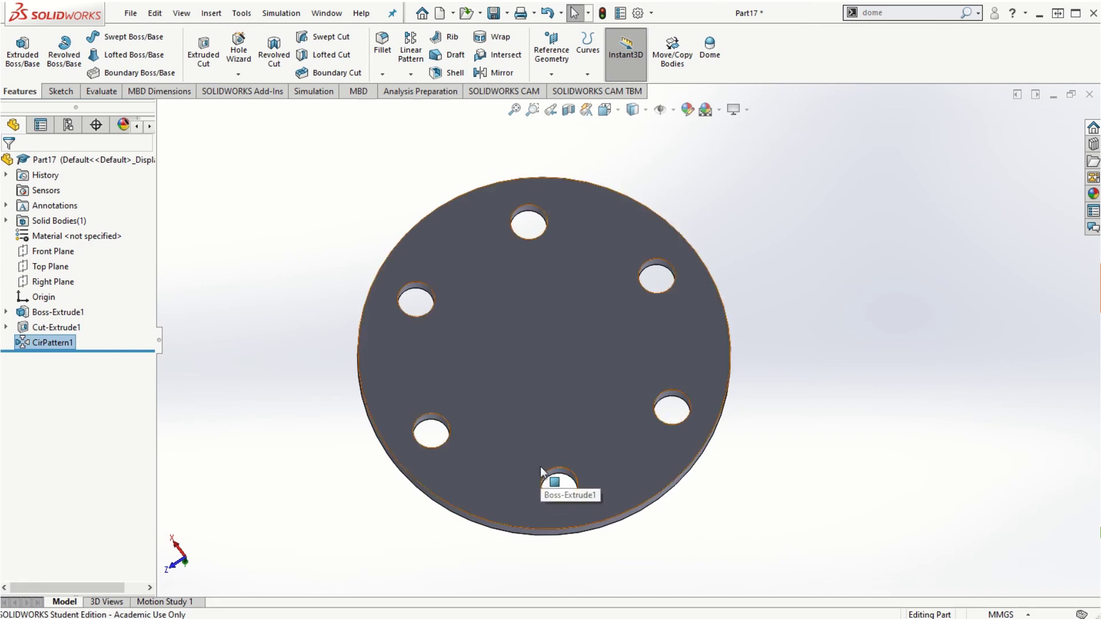
Step: Create a new part document and start a sketch on the Top Plane
{"action": "left_click", "coordinate": [131, 13]}
{"action": "left_click", "coordinate": [137, 37]}
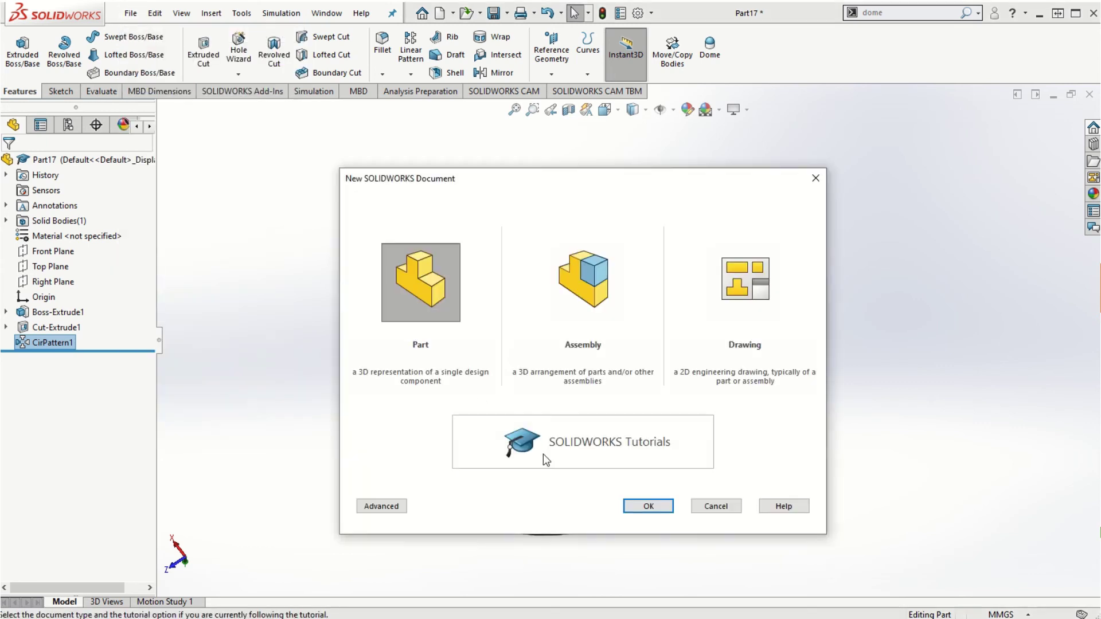
{"action": "left_click", "coordinate": [649, 506]}
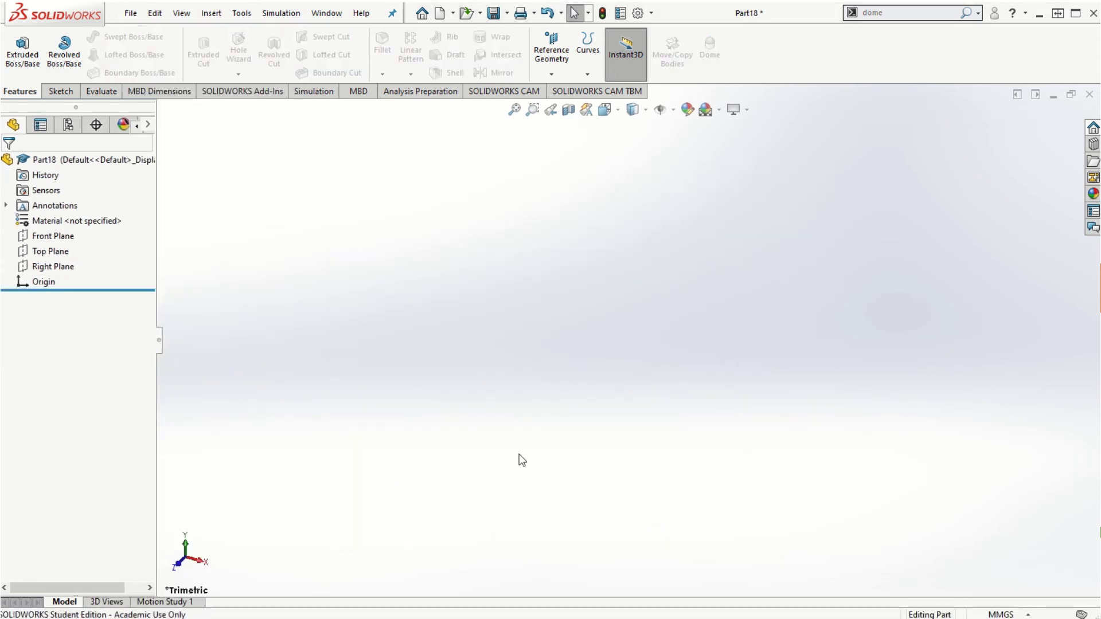
{"action": "left_click", "coordinate": [64, 251]}
{"action": "left_click", "coordinate": [63, 232]}
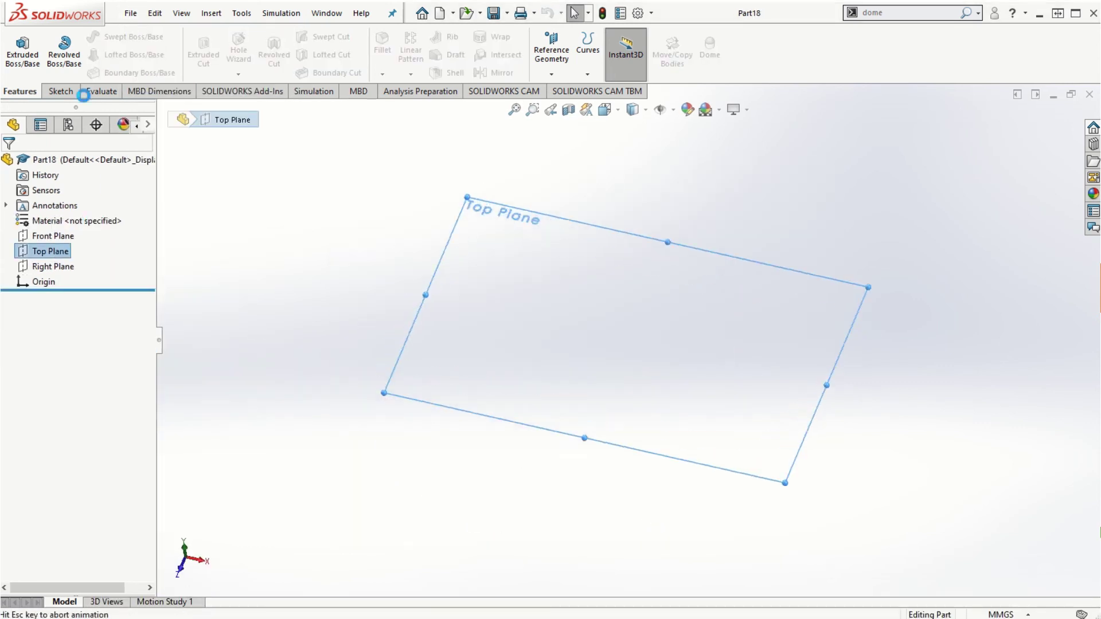
Step: Draw a circle centred on the origin and dimension its diameter to 300 mm
{"action": "left_click", "coordinate": [143, 55]}
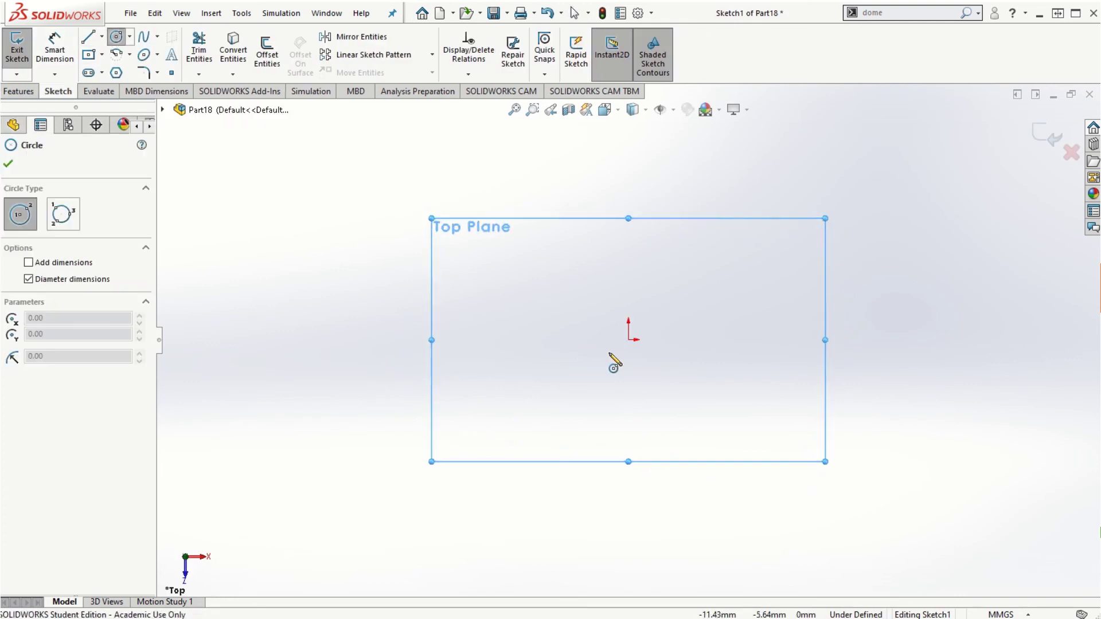
{"action": "left_click", "coordinate": [629, 340]}
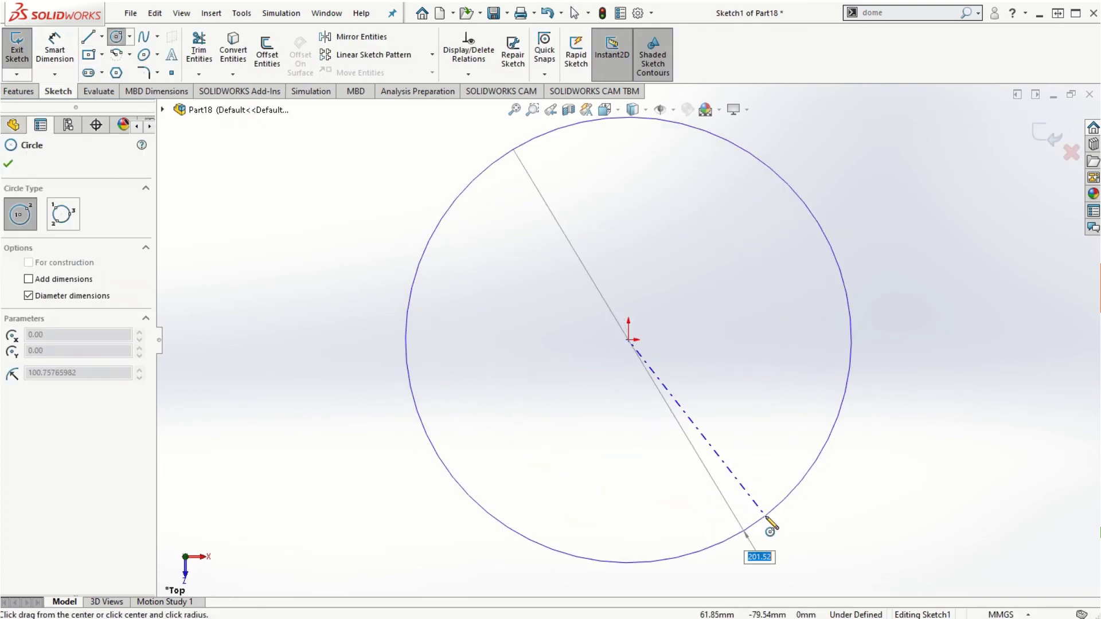
{"action": "left_click", "coordinate": [766, 521]}
{"action": "right_click_drag", "start_coordinate": [258, 457], "coordinate": [304, 385]}
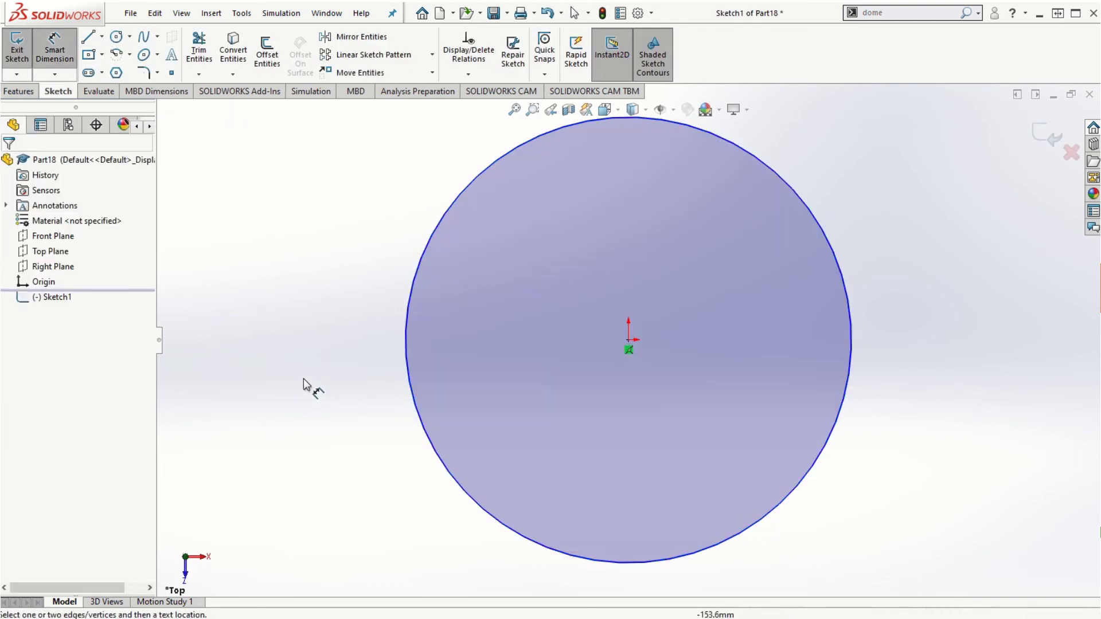
{"action": "left_click", "coordinate": [406, 343]}
{"action": "left_click", "coordinate": [388, 307]}
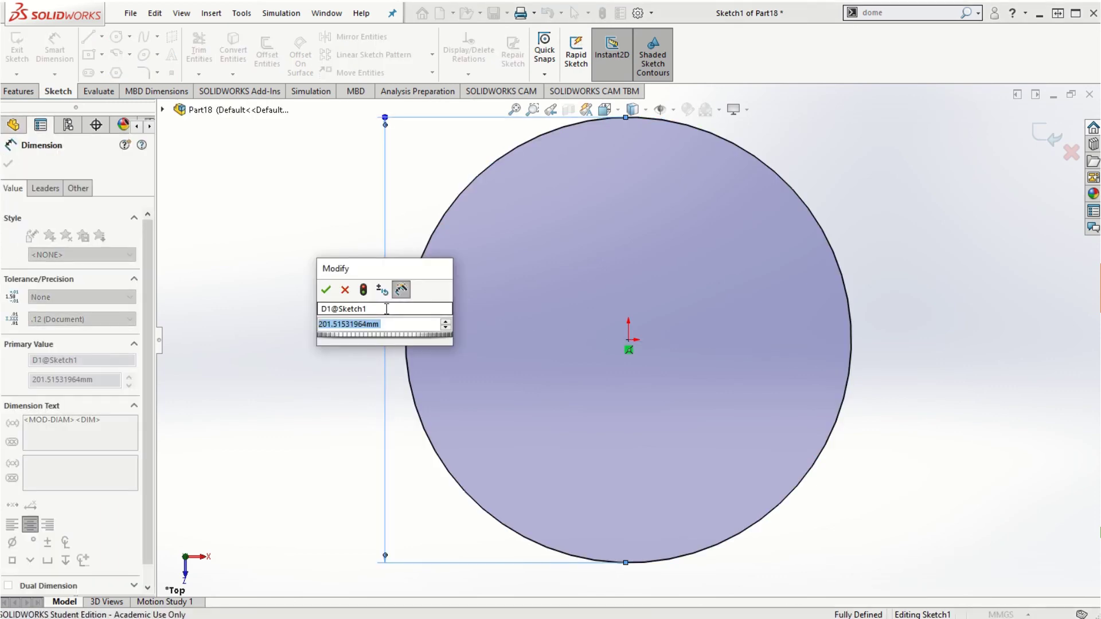
{"action": "type", "text": "300"}
{"action": "key", "text": "Return"}
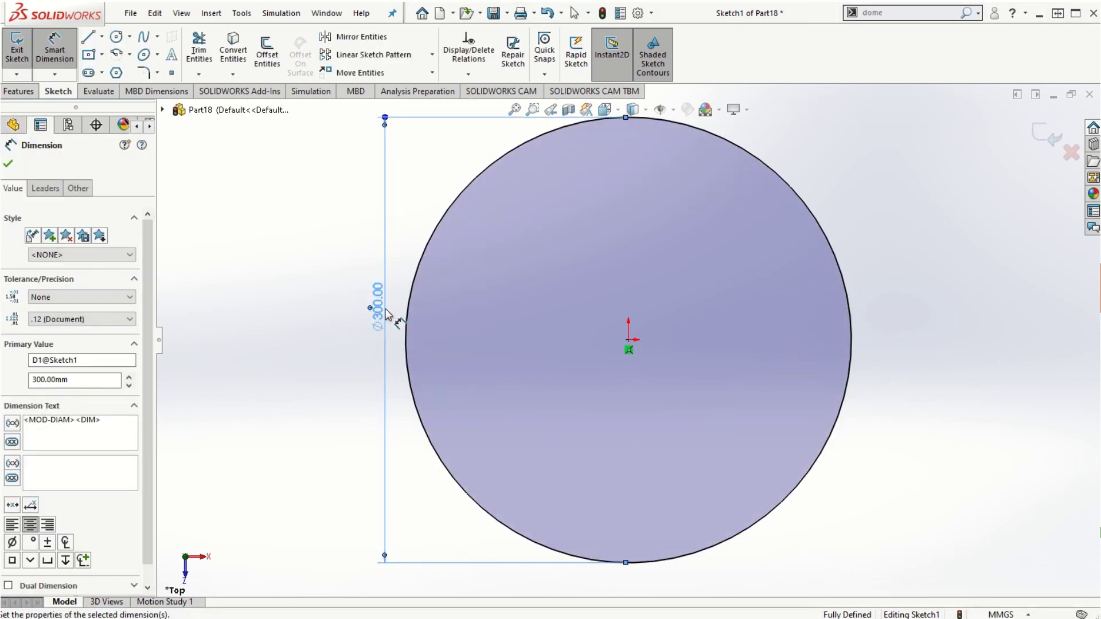
{"action": "scroll", "coordinate": [659, 378], "scroll_direction": "down", "scroll_amount": 3}
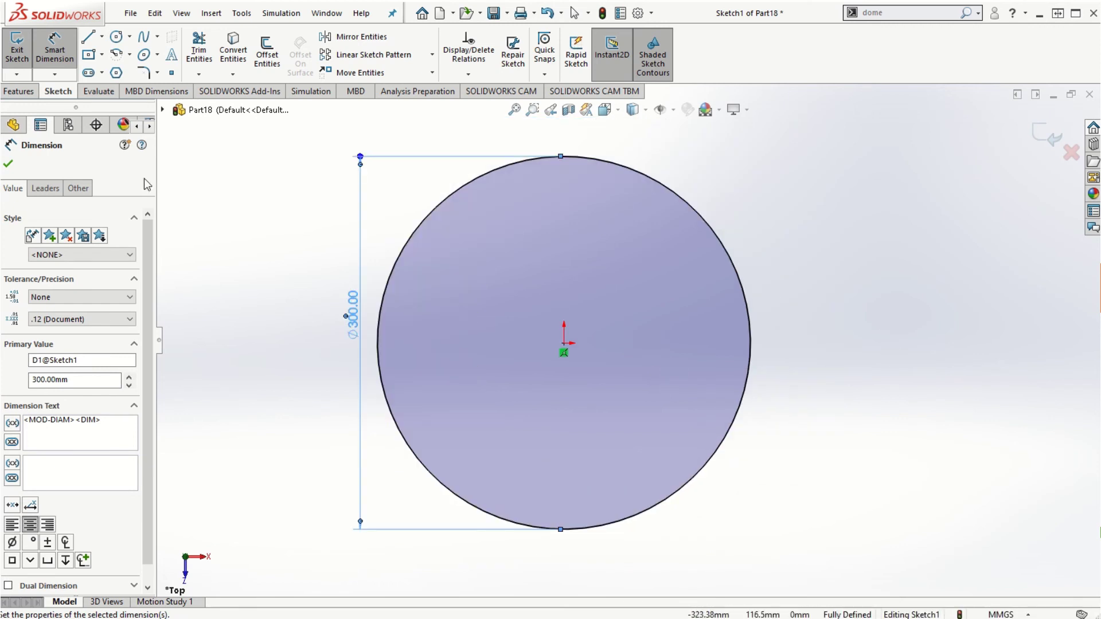
{"action": "left_click", "coordinate": [116, 37]}
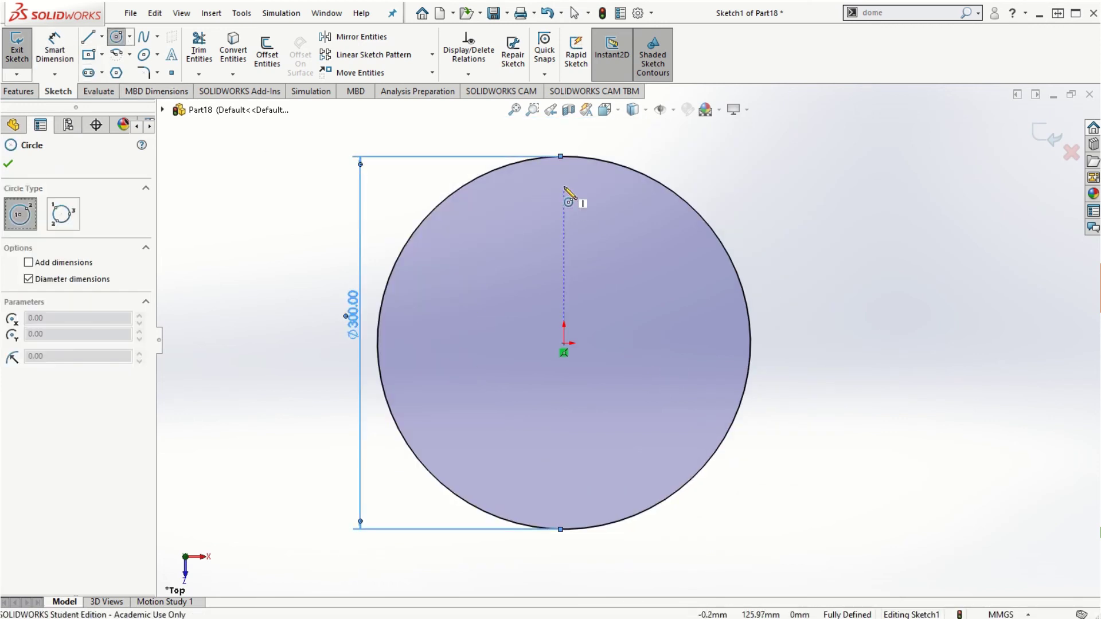
Step: Draw a small circle near the disc's top edge and set its diameter to 20 mm
{"action": "left_click_drag", "start_coordinate": [560, 194], "coordinate": [570, 213]}
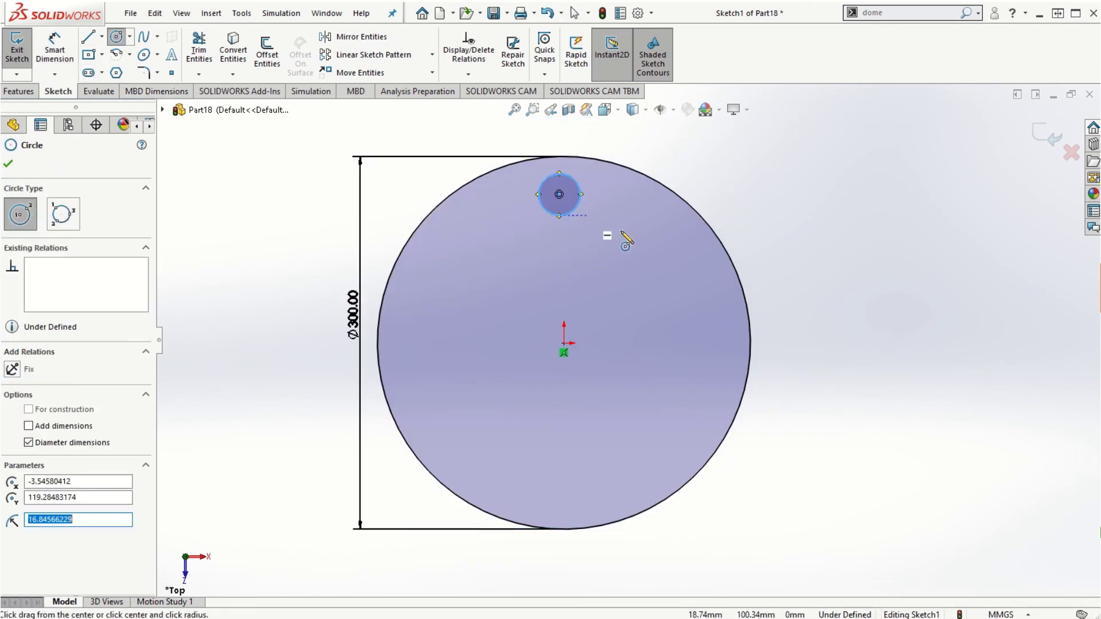
{"action": "key", "text": "Escape"}
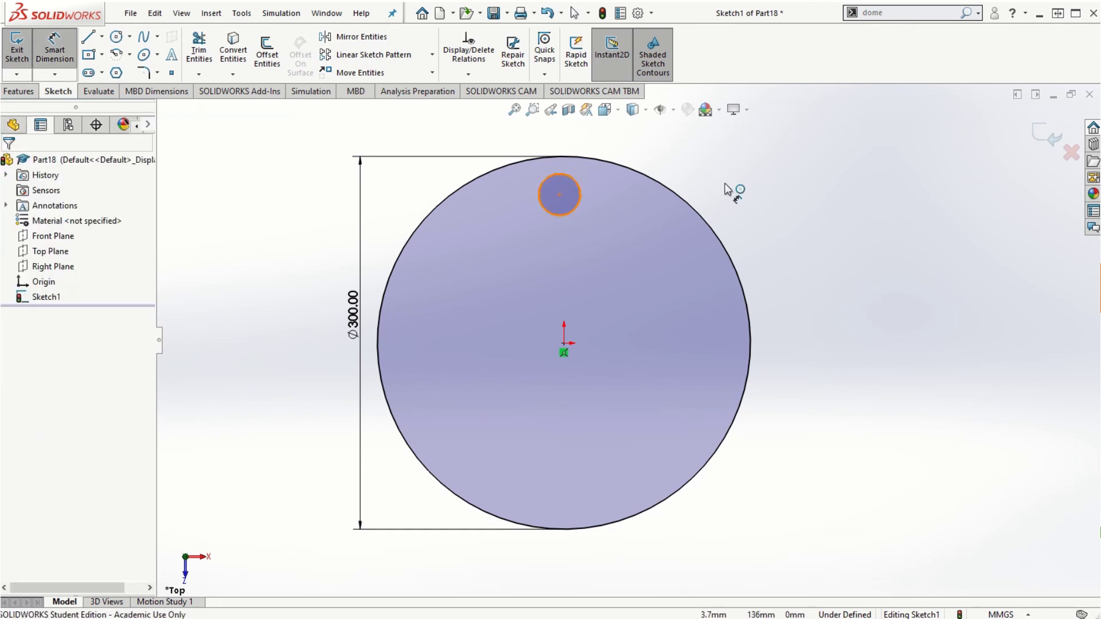
{"action": "left_click", "coordinate": [891, 202]}
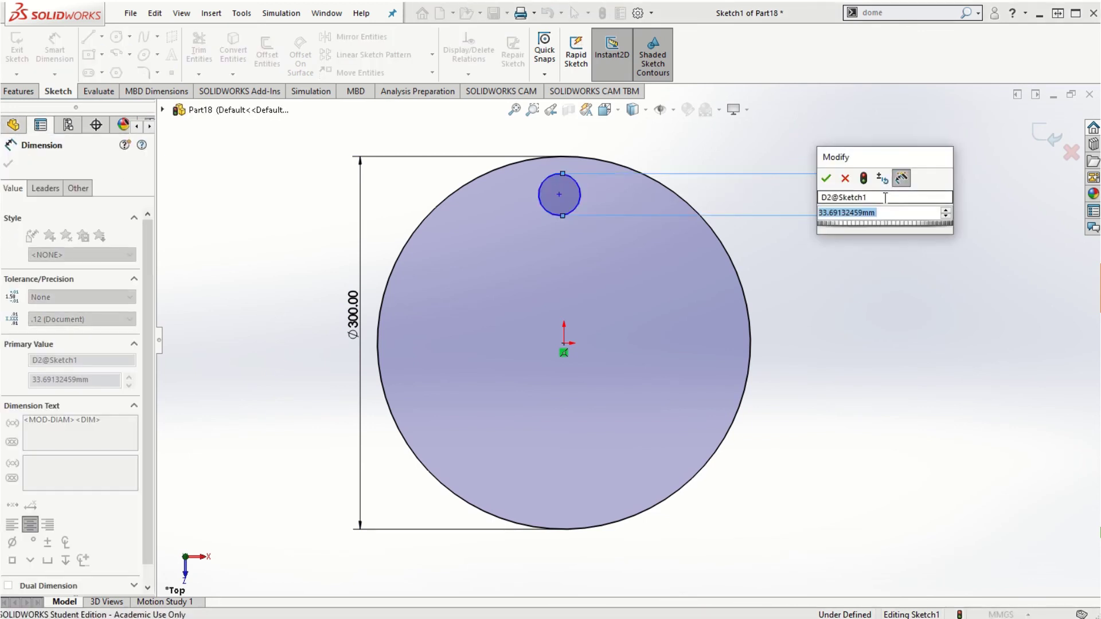
{"action": "key", "text": "BackSpace"}
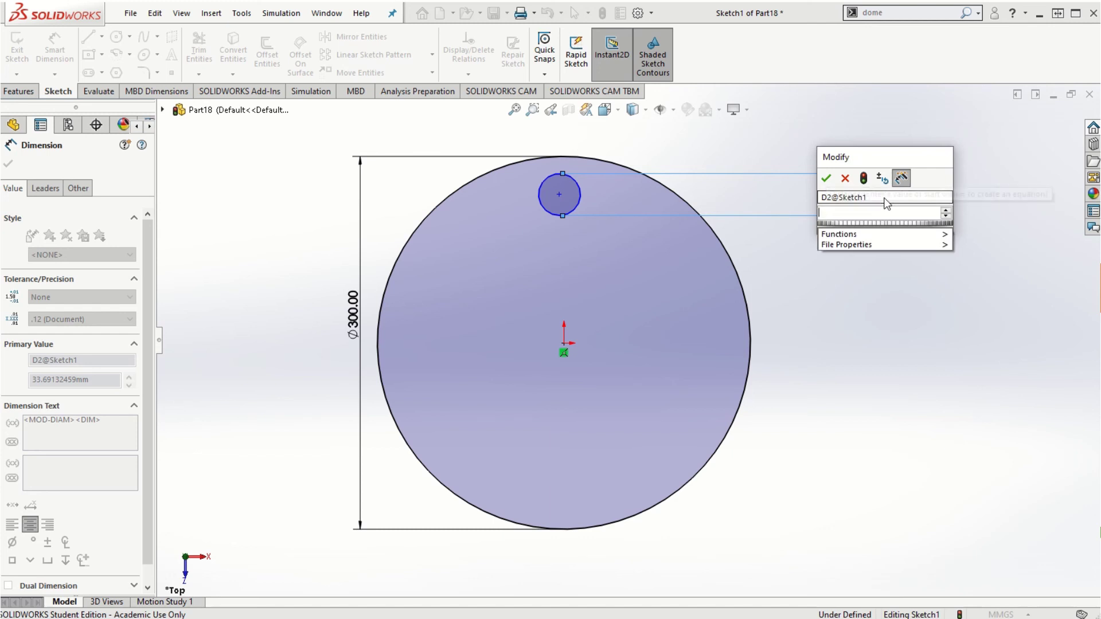
{"action": "type", "text": "20"}
{"action": "key", "text": "Return"}
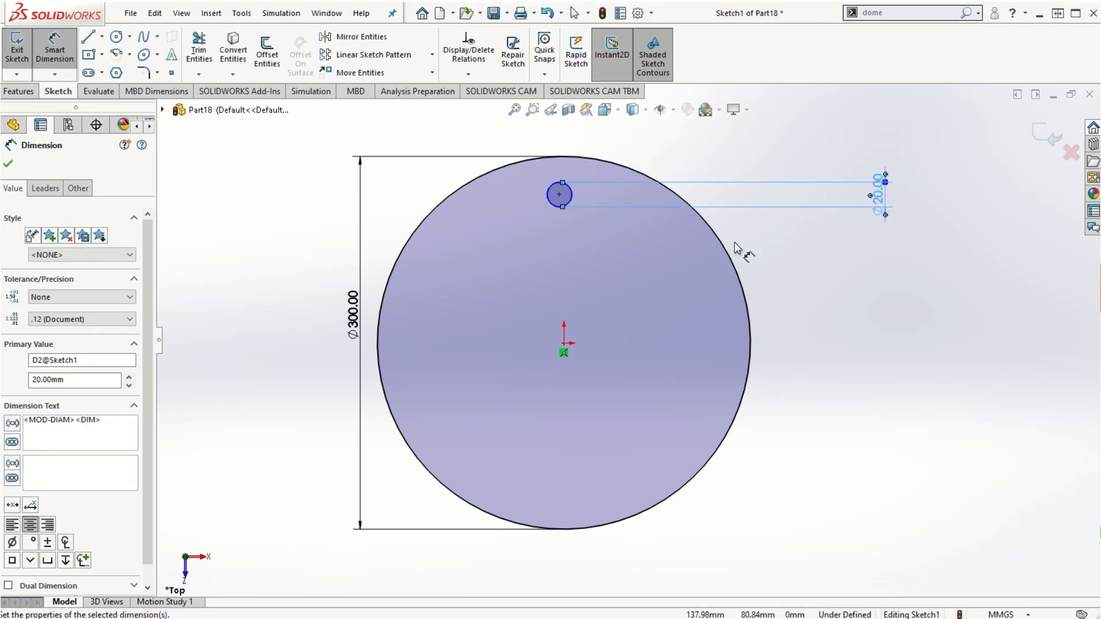
Step: Dimension the hole centre 100 mm from the origin
{"action": "left_click", "coordinate": [559, 195]}
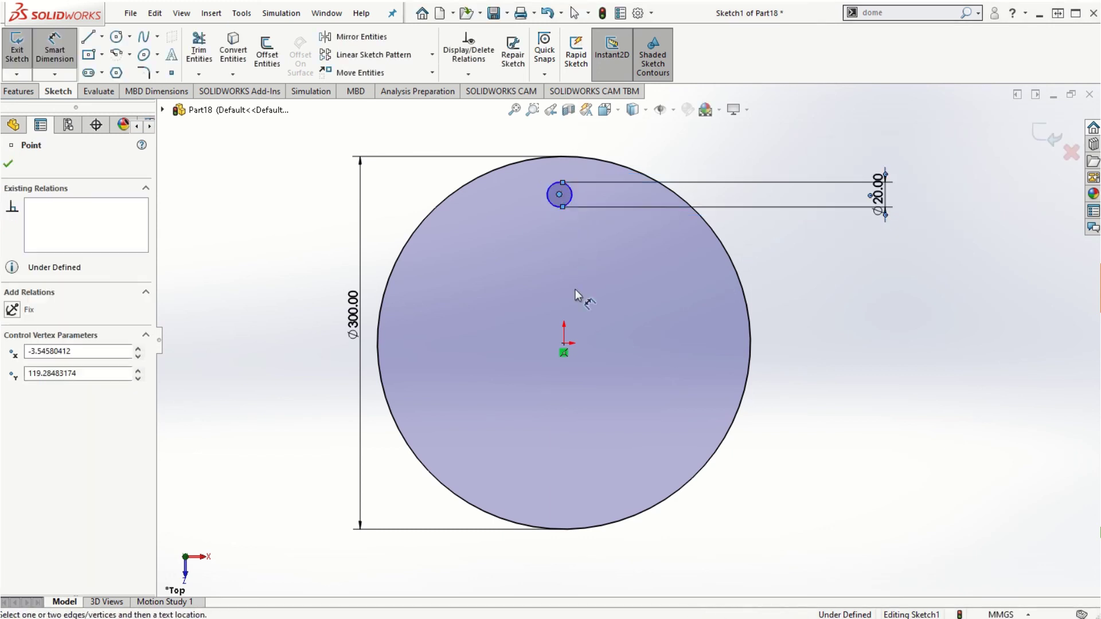
{"action": "left_click", "coordinate": [564, 343]}
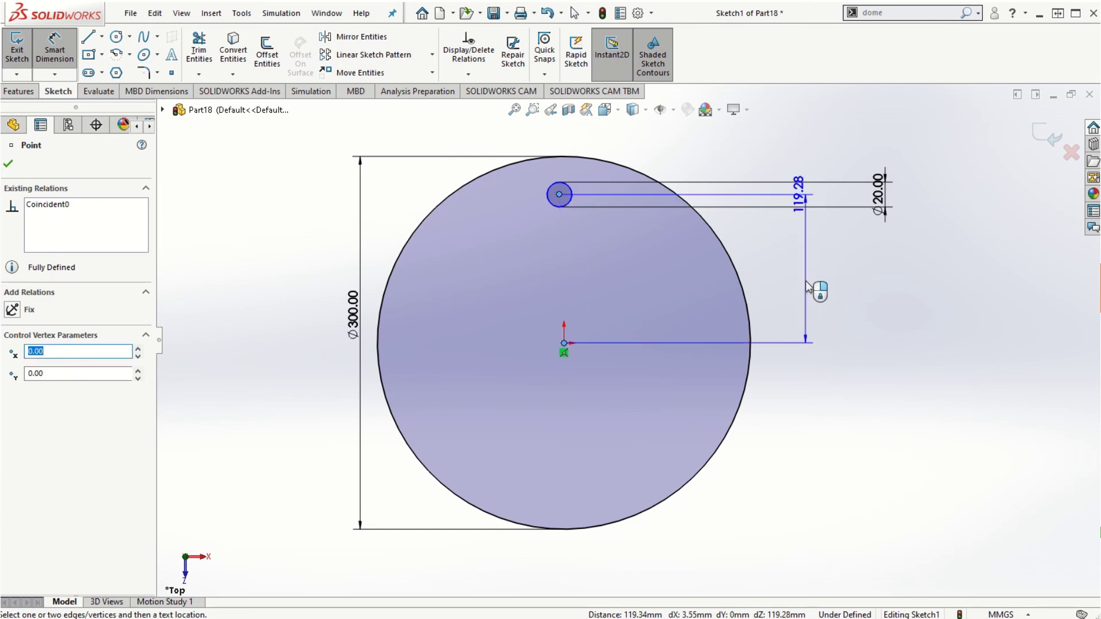
{"action": "left_click", "coordinate": [808, 286]}
{"action": "type", "text": "1"}
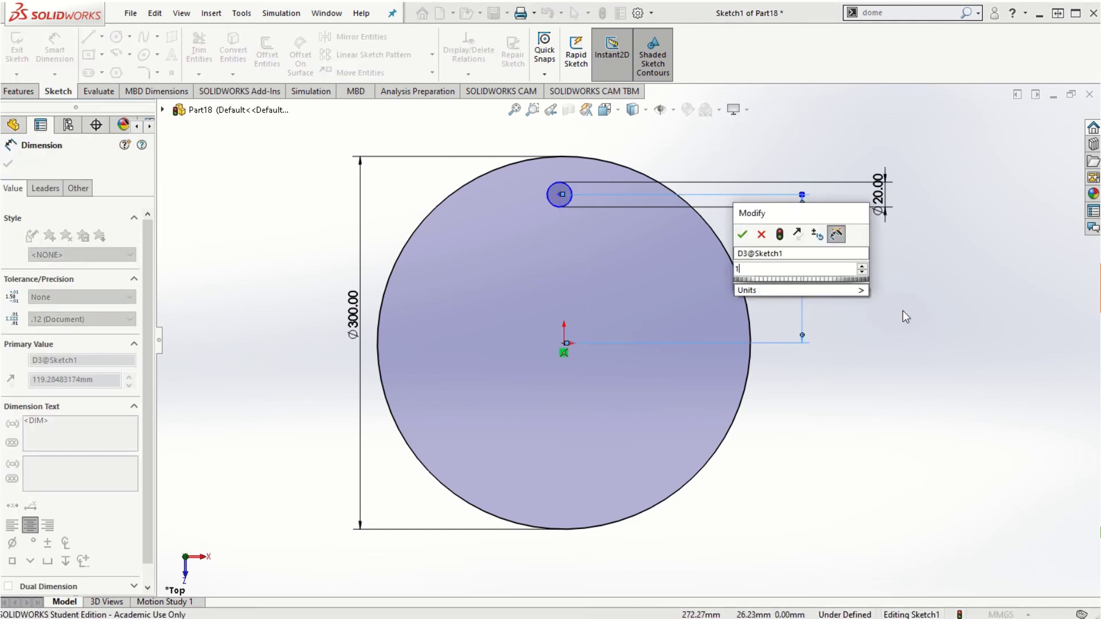
{"action": "type", "text": "00"}
{"action": "key", "text": "Return"}
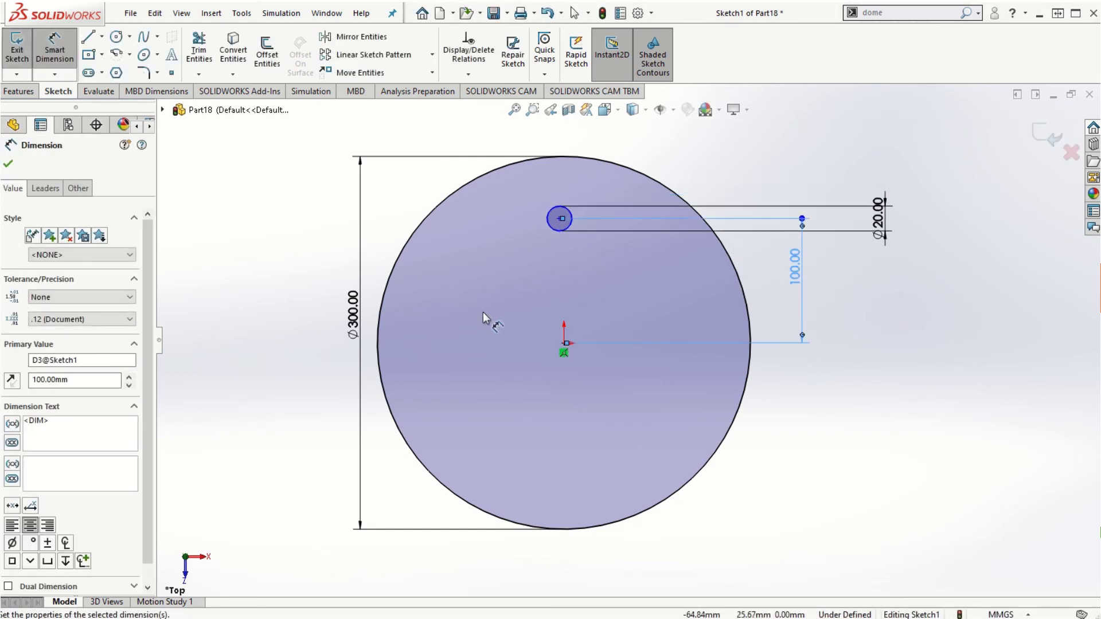
{"action": "left_click", "coordinate": [568, 227]}
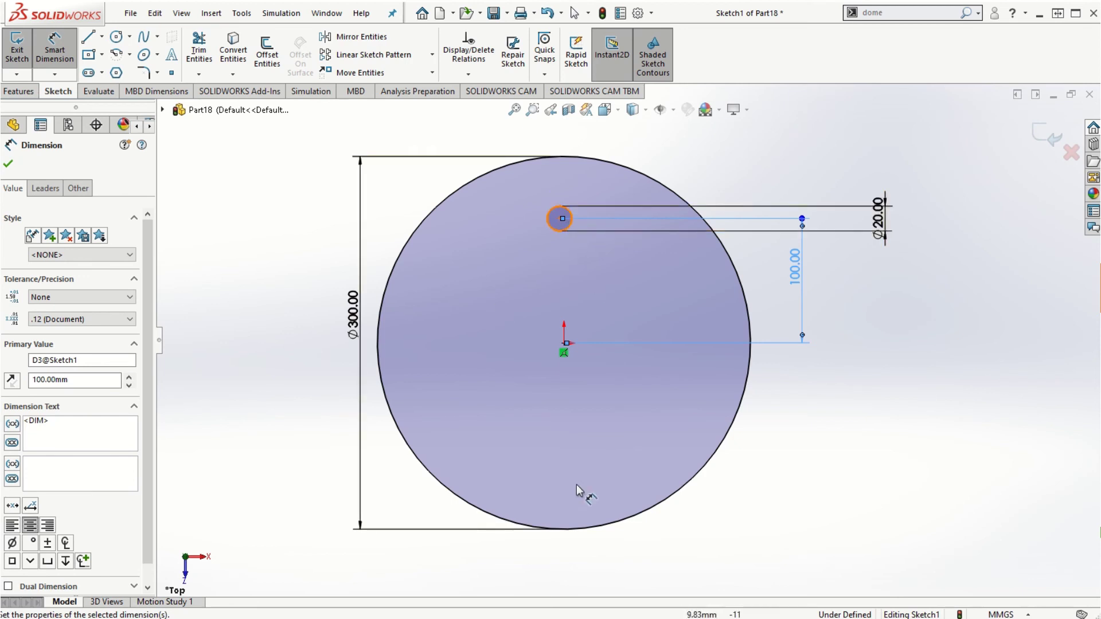
{"action": "key", "text": "Escape"}
Step: Make the hole centre vertical with the origin to fully define the sketch
{"action": "left_click", "coordinate": [559, 219]}
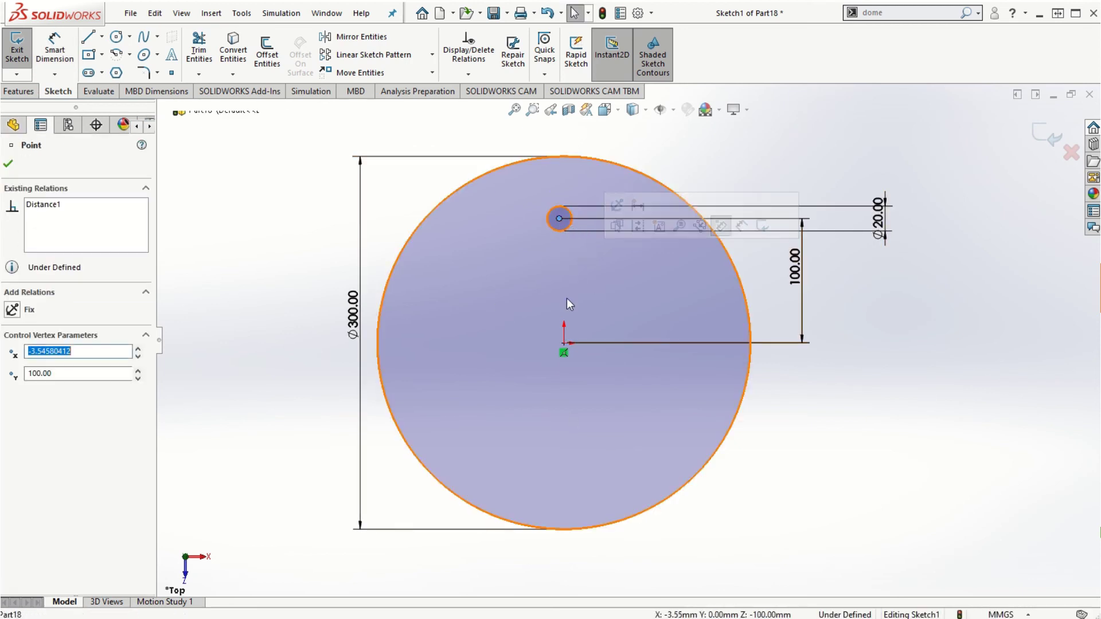
{"action": "left_click", "coordinate": [564, 343], "text": "ctrl"}
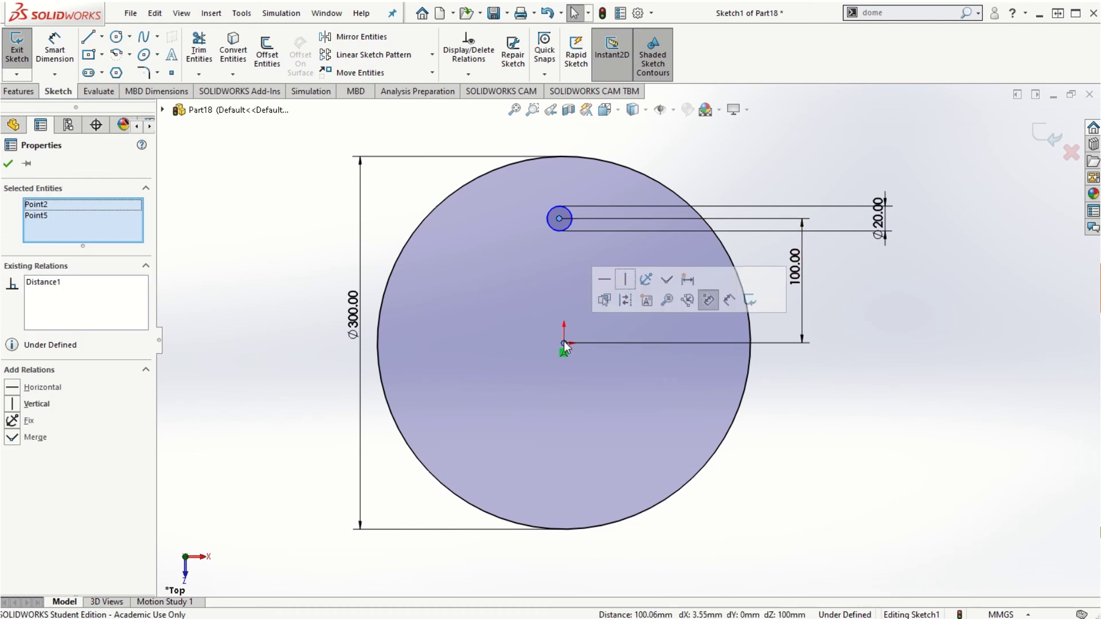
{"action": "left_click", "coordinate": [624, 282]}
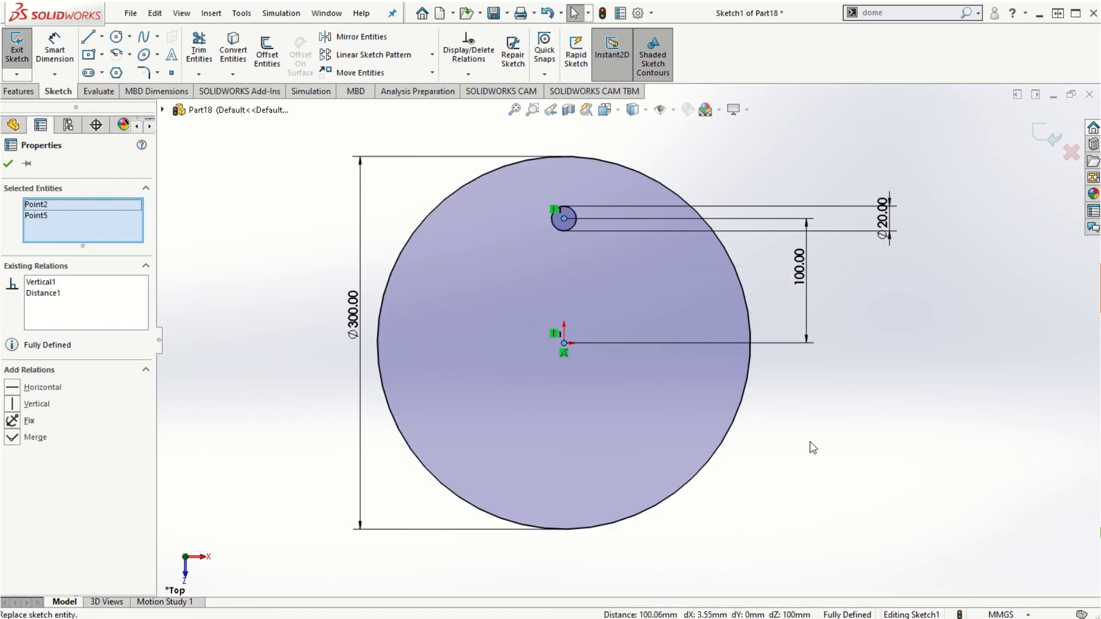
{"action": "left_click", "coordinate": [812, 432]}
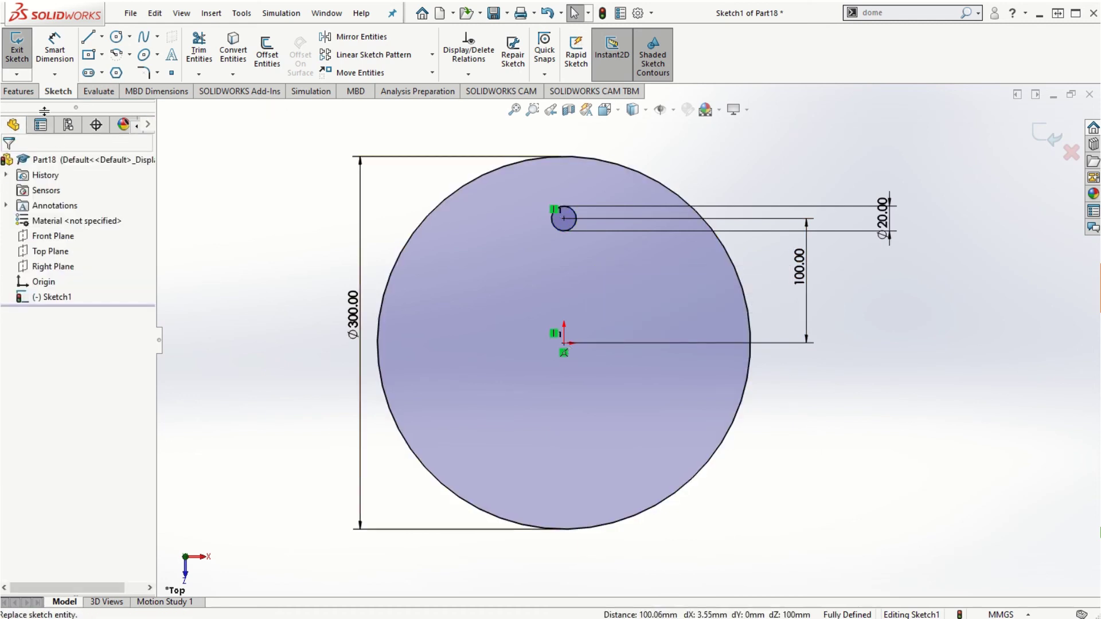
{"action": "left_click", "coordinate": [22, 91]}
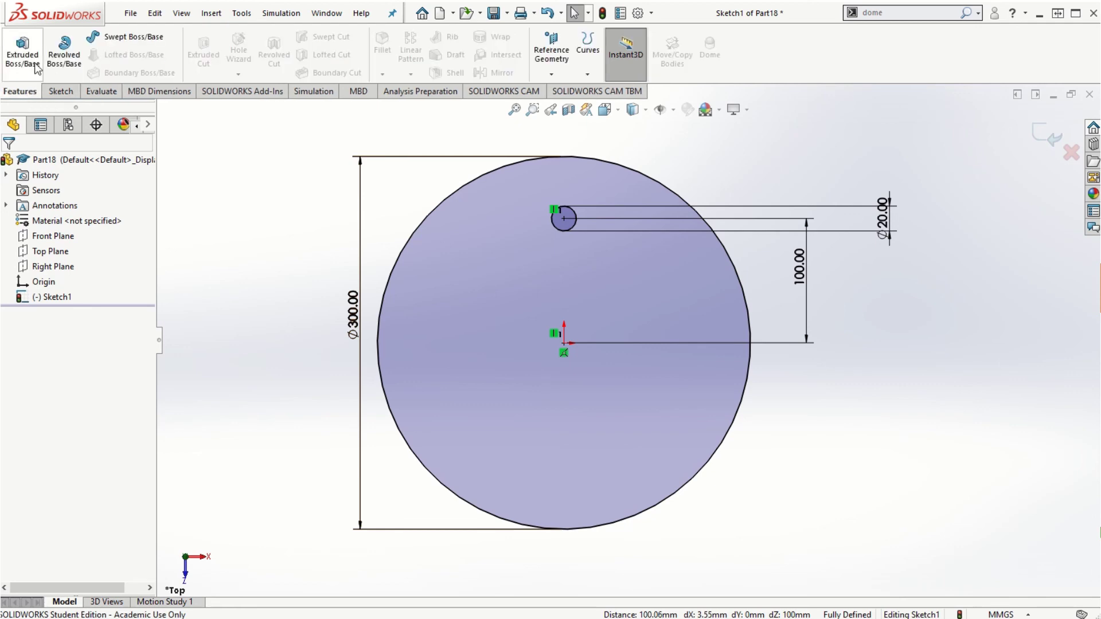
Step: Extrude the sketch Blind 10 mm into the disc, then orbit to inspect Boss-Extrude1
{"action": "left_click", "coordinate": [30, 65]}
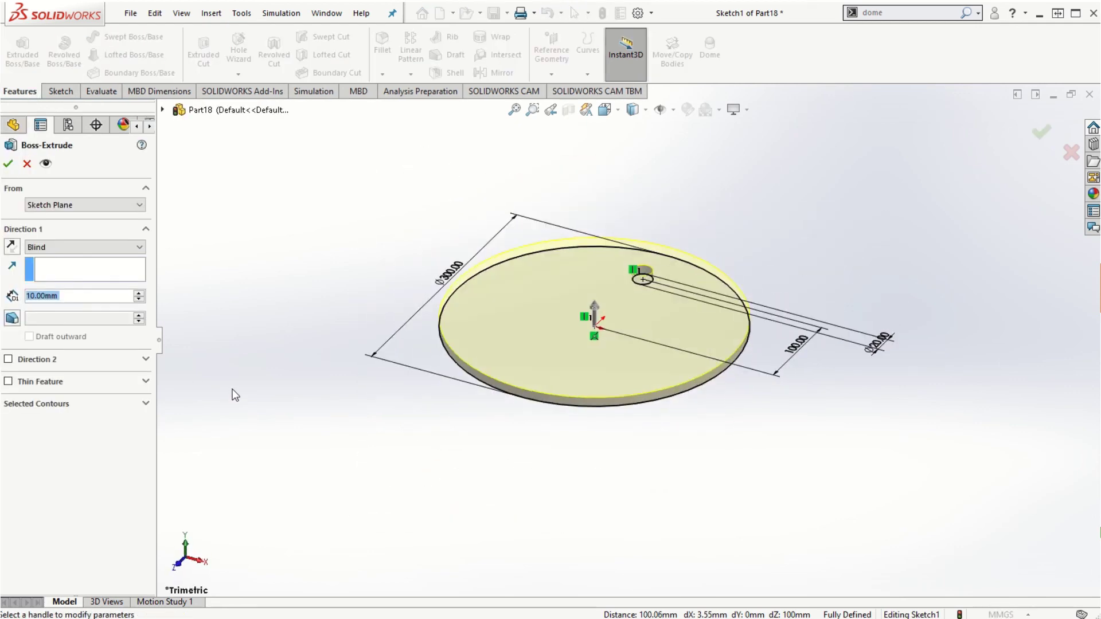
{"action": "left_click", "coordinate": [8, 166]}
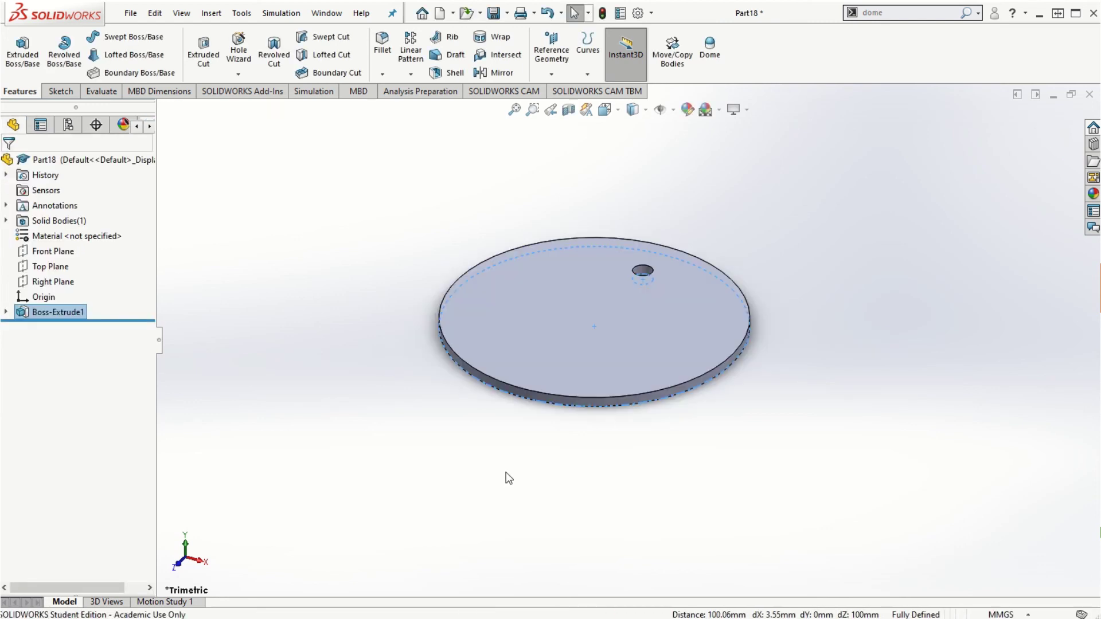
{"action": "left_click", "coordinate": [819, 338]}
{"action": "scroll", "coordinate": [712, 310], "scroll_direction": "down", "scroll_amount": 2}
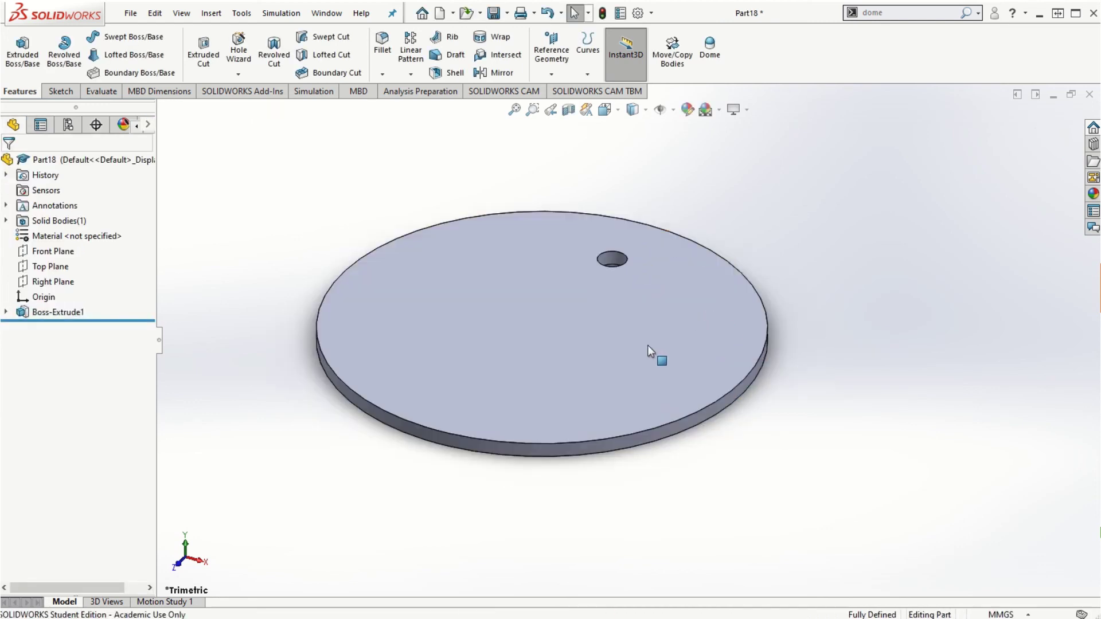
{"action": "mouse_move", "coordinate": [612, 557]}
{"action": "middle_mouse_down"}
{"action": "mouse_move", "coordinate": [570, 555]}
{"action": "mouse_move", "coordinate": [613, 580]}
{"action": "mouse_move", "coordinate": [600, 572]}
{"action": "mouse_move", "coordinate": [607, 546]}
{"action": "middle_mouse_up"}
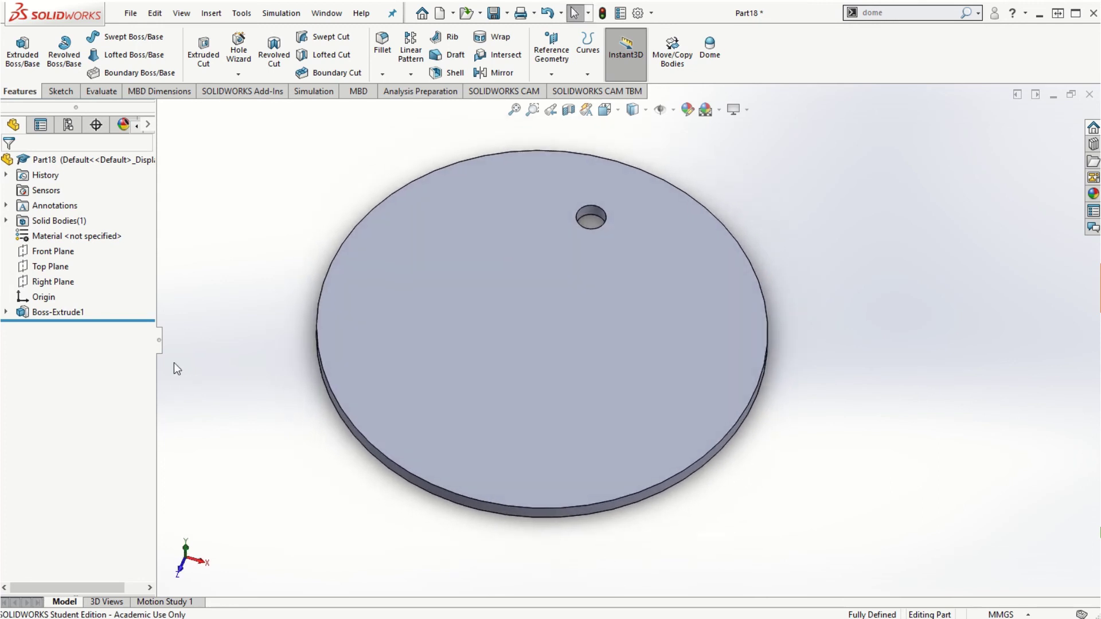
{"action": "left_click", "coordinate": [48, 319]}
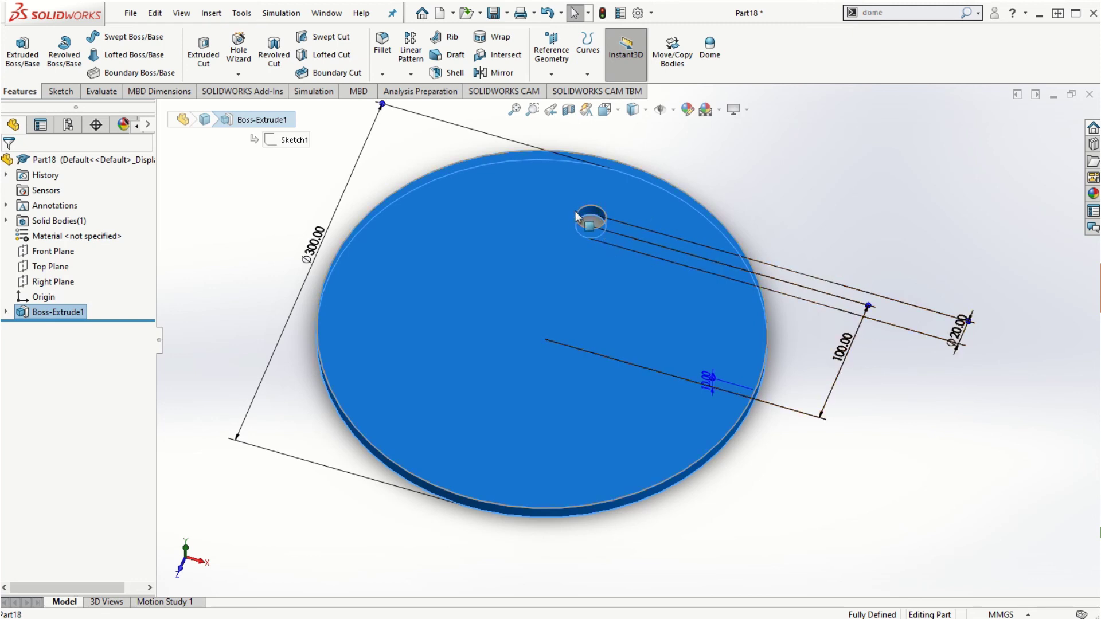
{"action": "left_click", "coordinate": [250, 276]}
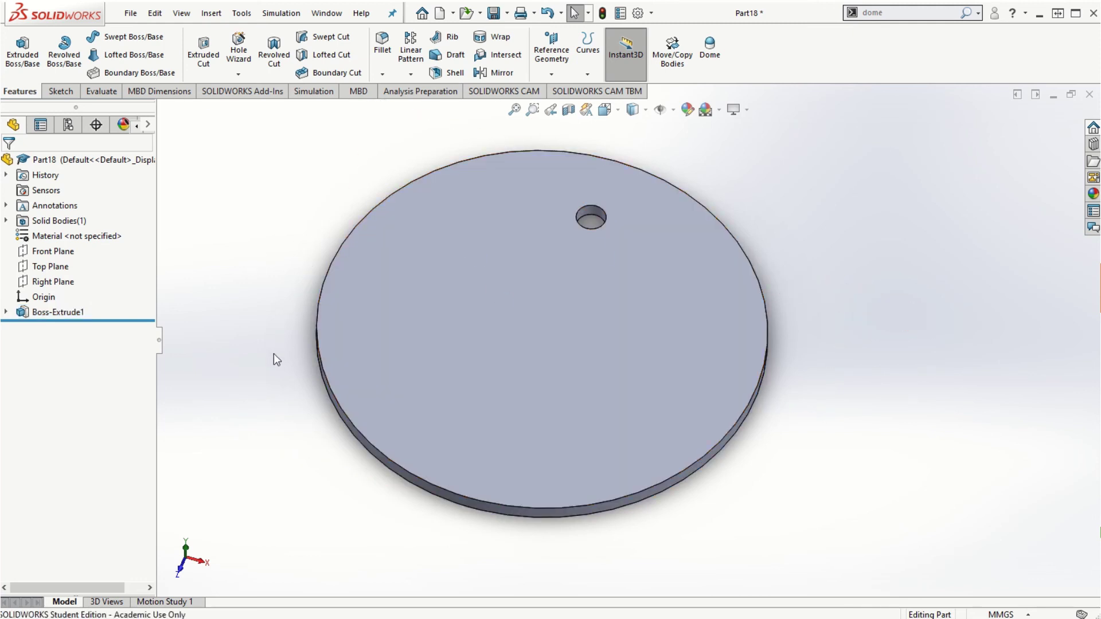
{"action": "key", "text": "z"}
{"action": "scroll", "coordinate": [669, 239], "scroll_direction": "down", "scroll_amount": 2}
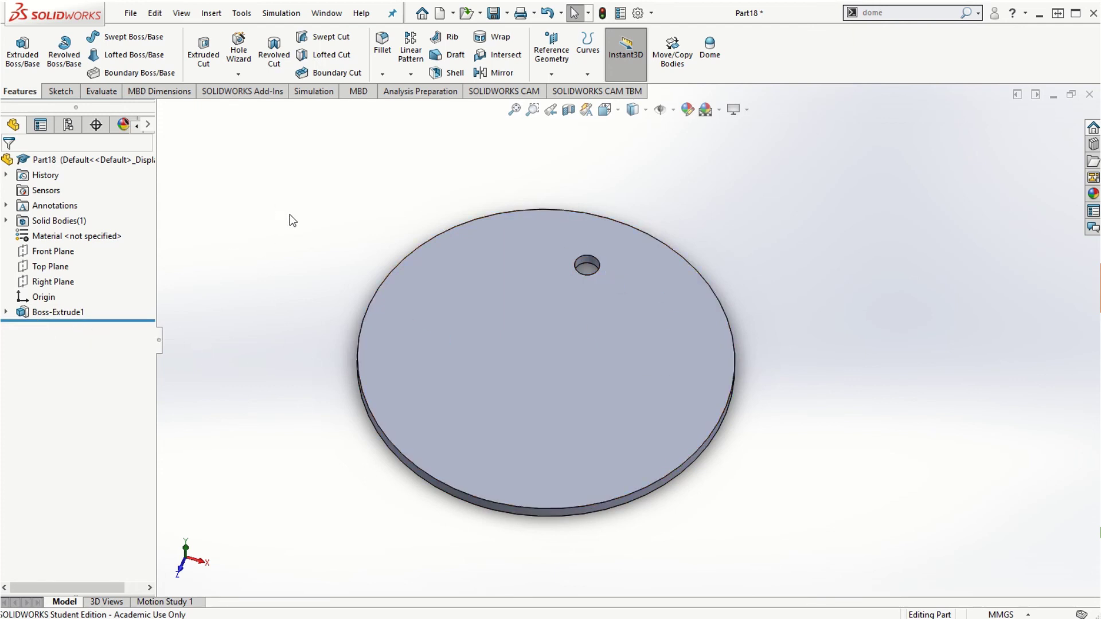
Step: Set up a circular pattern with the disc's rim as axis and the hole face as the feature
{"action": "left_click", "coordinate": [411, 74]}
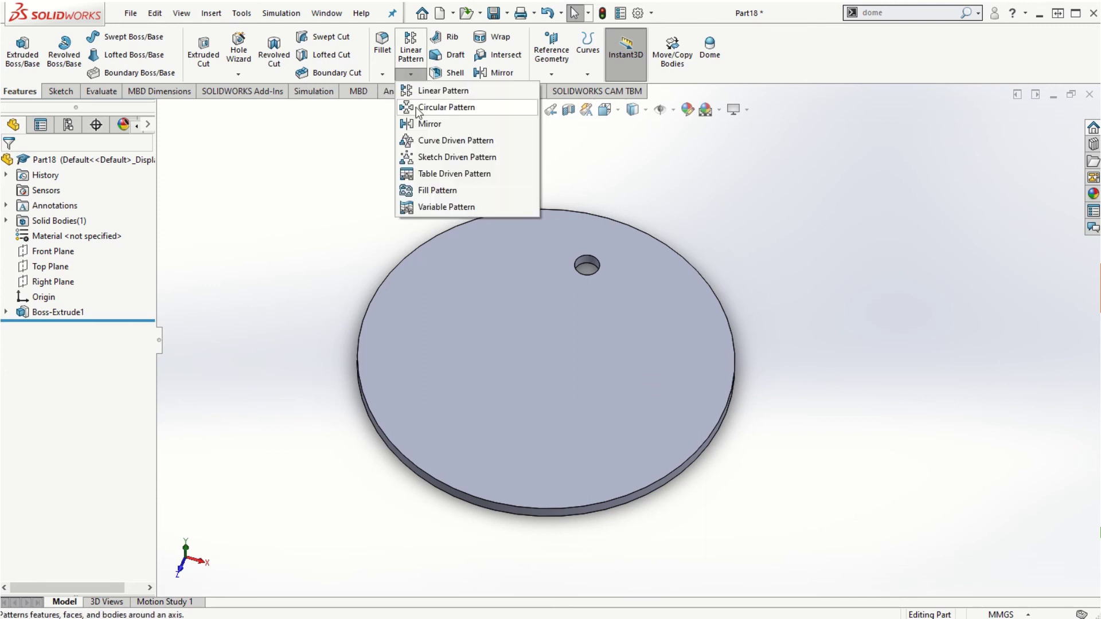
{"action": "left_click", "coordinate": [402, 109]}
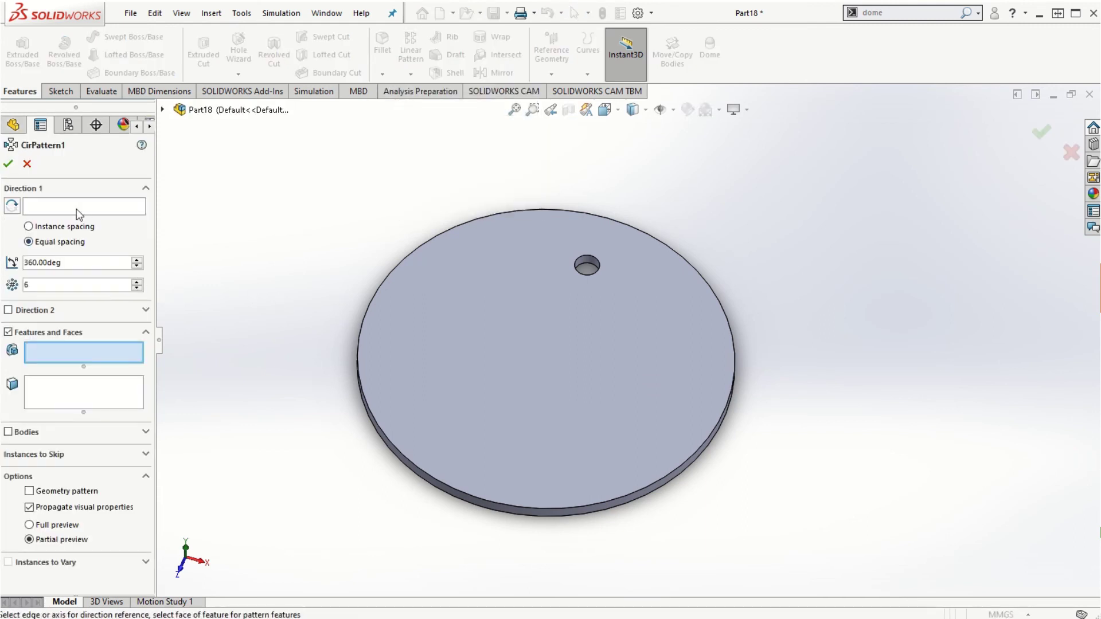
{"action": "left_click", "coordinate": [77, 208]}
{"action": "left_click", "coordinate": [420, 247]}
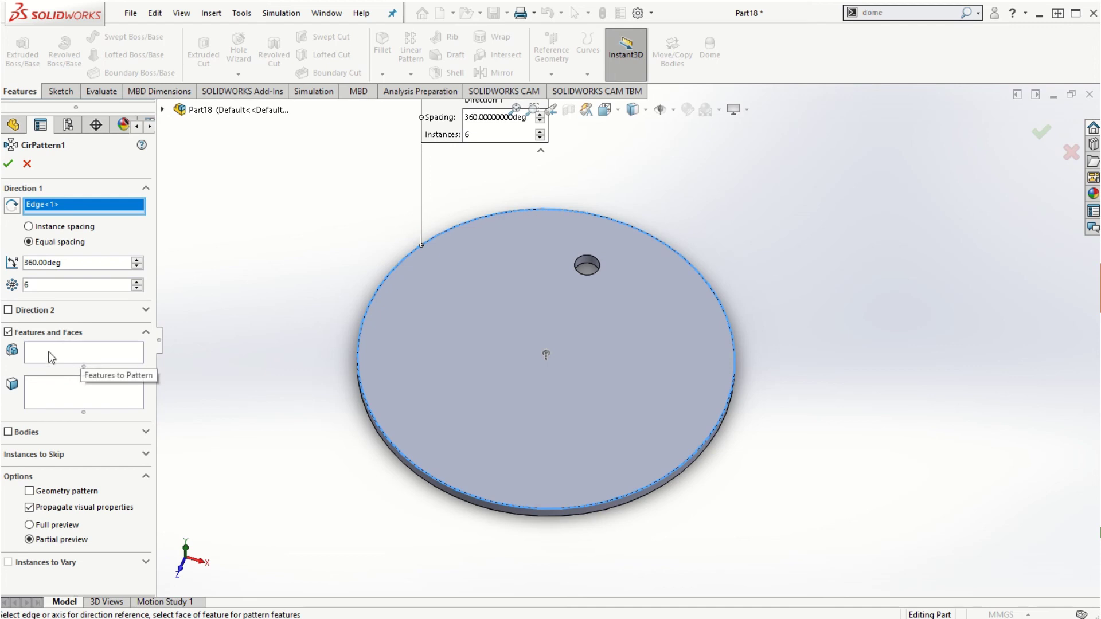
{"action": "left_click", "coordinate": [49, 389]}
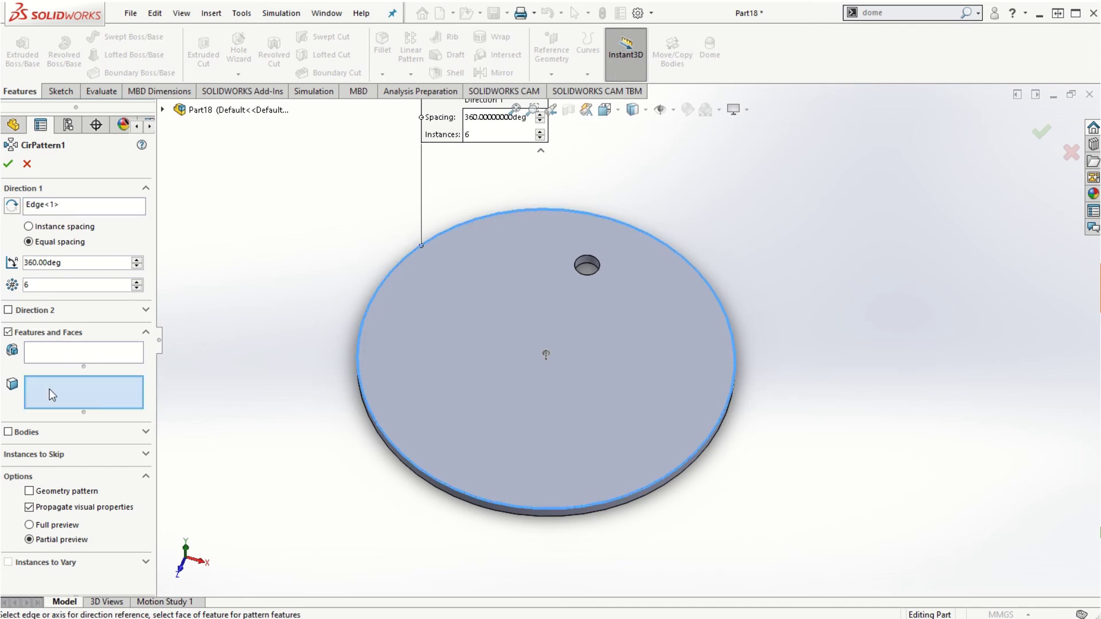
{"action": "left_click", "coordinate": [585, 263]}
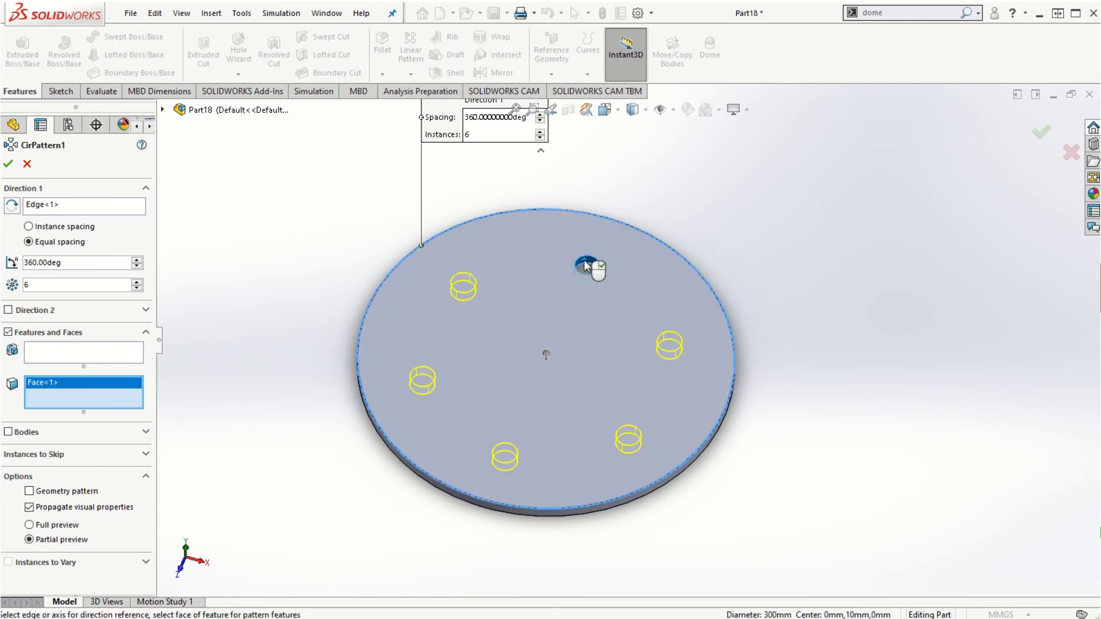
{"action": "scroll", "coordinate": [573, 295], "scroll_direction": "down", "scroll_amount": 5}
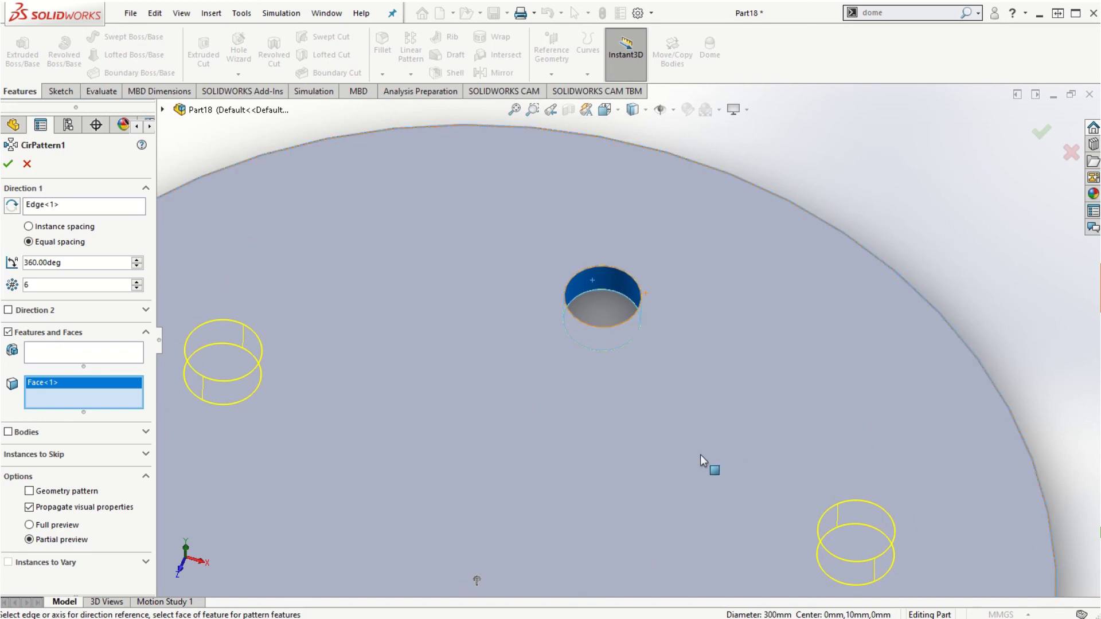
{"action": "key", "text": "f"}
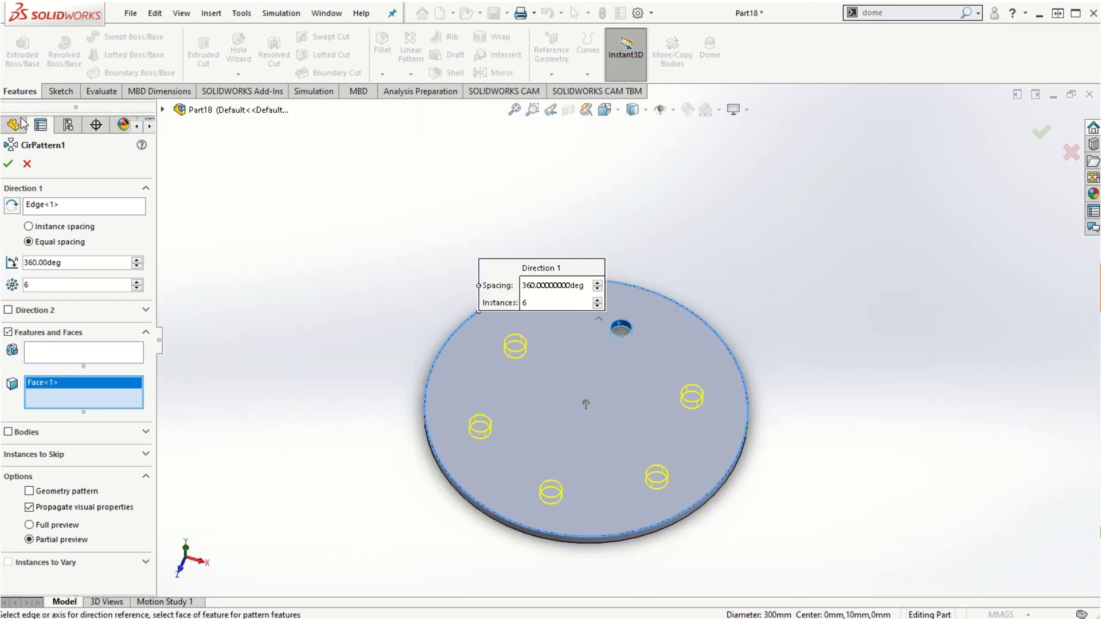
Step: Accept the 6-instance, 360° pattern and orbit to check the six holes
{"action": "left_click", "coordinate": [10, 165]}
{"action": "scroll", "coordinate": [683, 489], "scroll_direction": "down", "scroll_amount": 2}
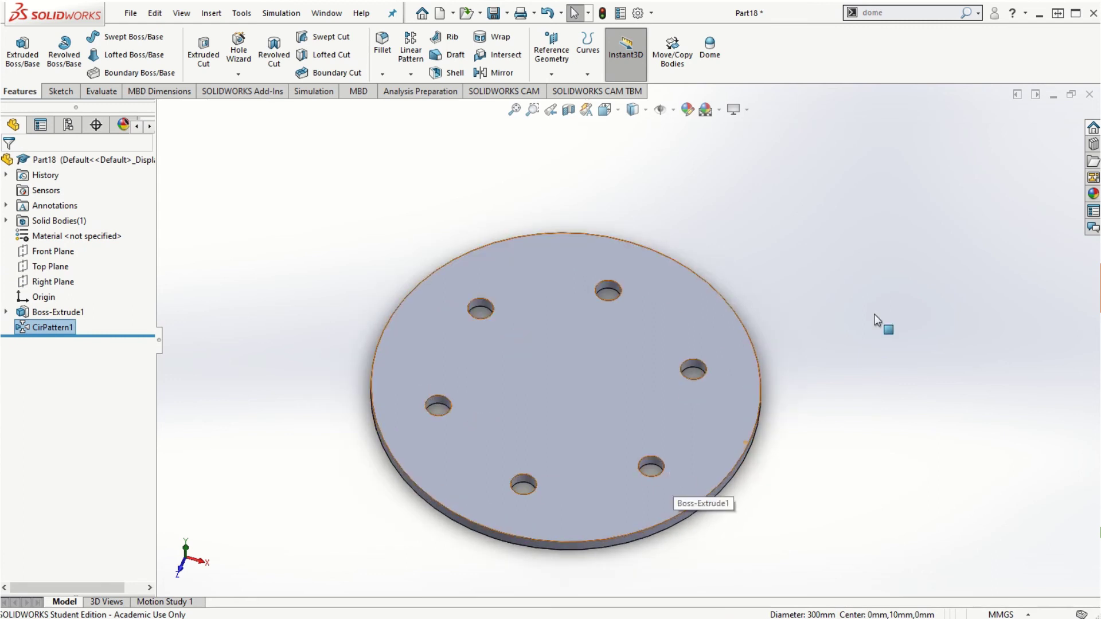
{"action": "middle_click_drag", "start_coordinate": [876, 320], "coordinate": [894, 350]}
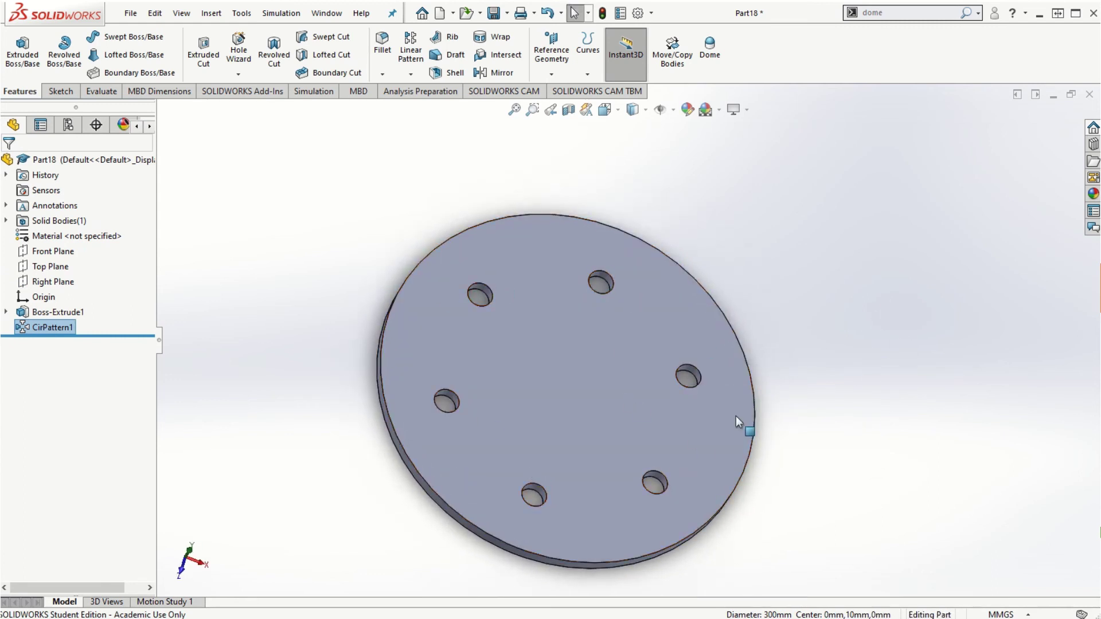
{"action": "scroll", "coordinate": [570, 490], "scroll_direction": "down", "scroll_amount": 2}
{"action": "scroll", "coordinate": [571, 490], "scroll_direction": "up", "scroll_amount": 1}
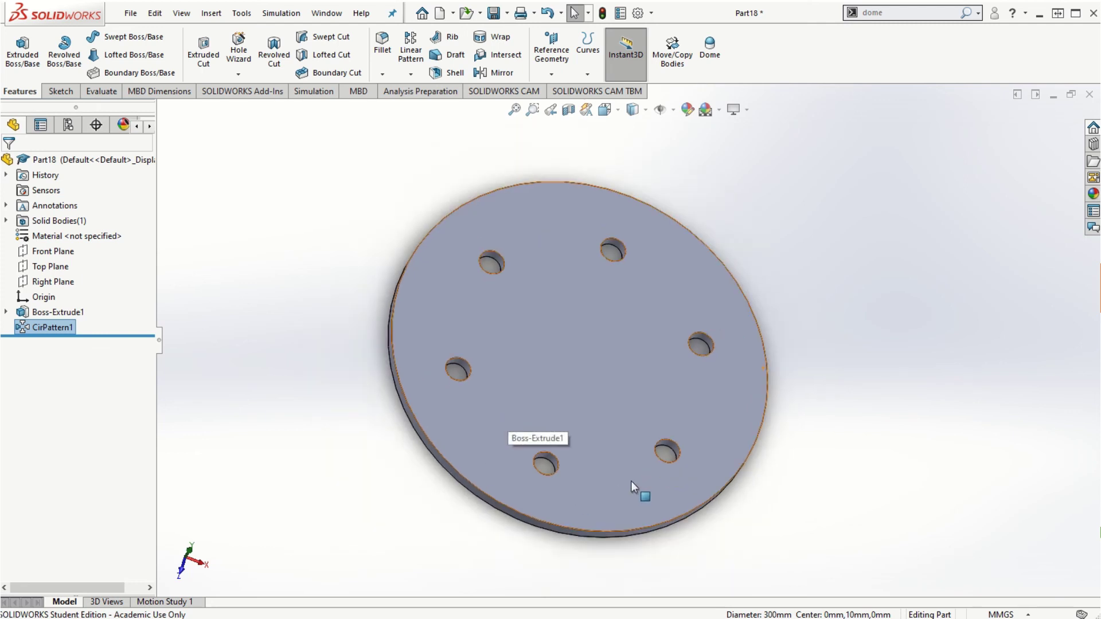